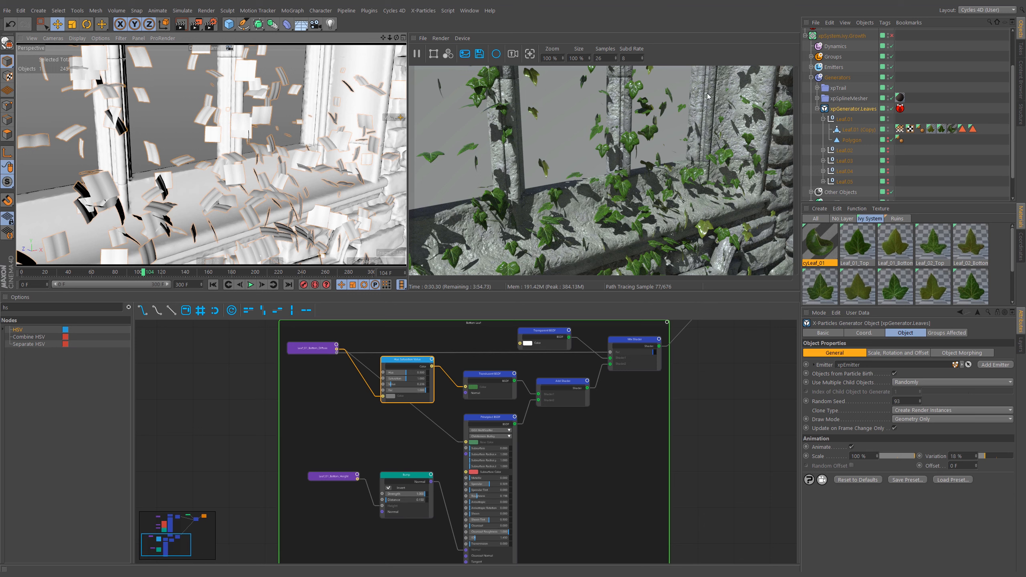
# Add an Object Info node to the material graph and place it beside the Top Leaf group
pyautogui.moveTo(56, 310); pyautogui.dragTo(8, 315)
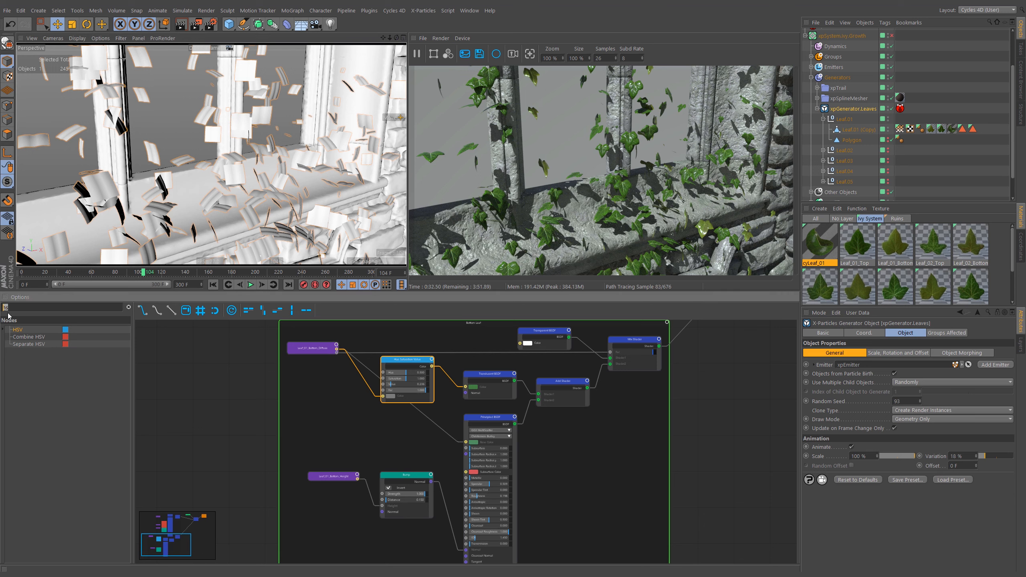
pyautogui.write('obj')
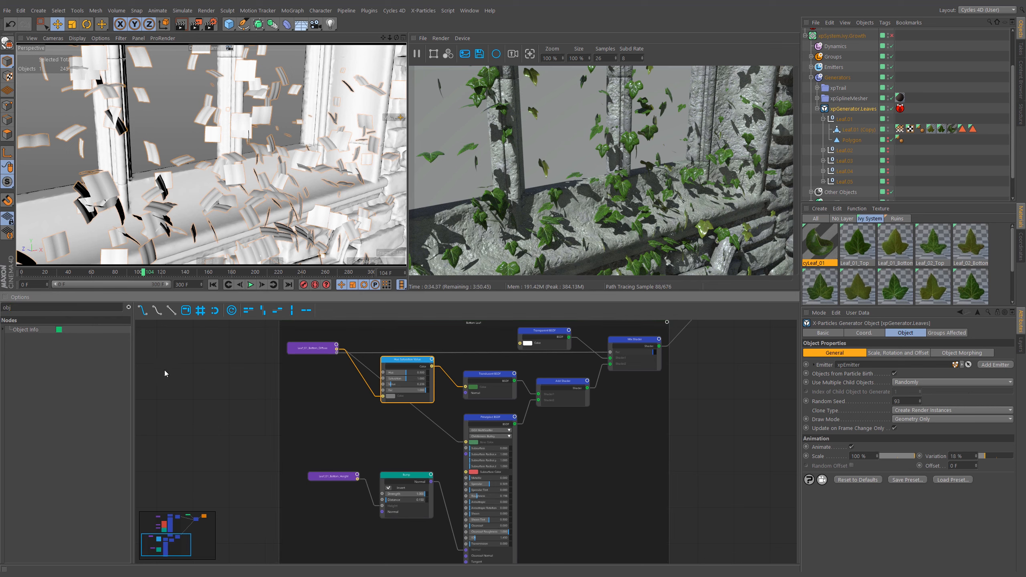
pyautogui.moveTo(108, 354); pyautogui.dragTo(219, 377)
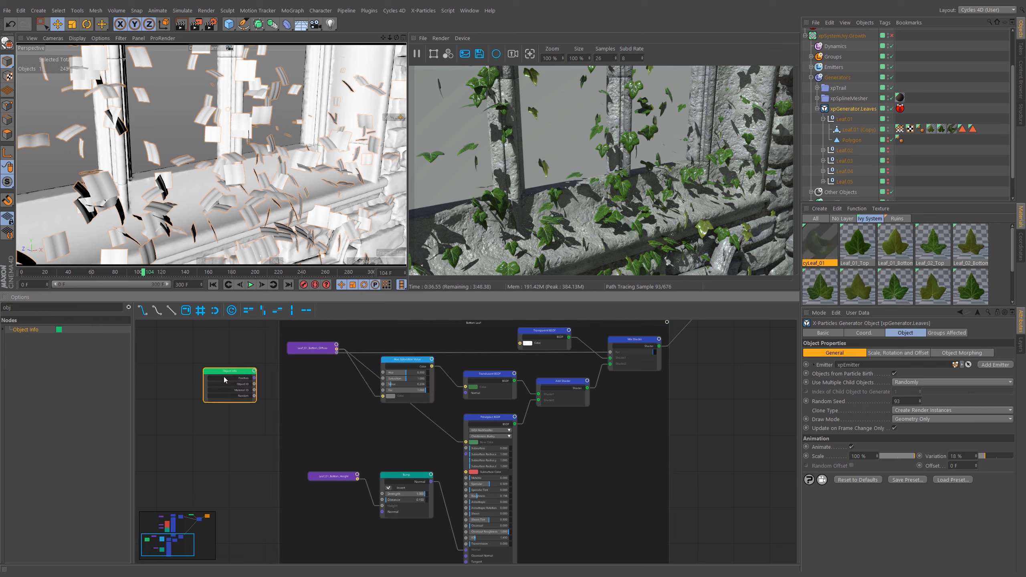
pyautogui.moveTo(235, 354); pyautogui.dragTo(295, 469, button='middle')
pyautogui.moveTo(292, 484); pyautogui.dragTo(354, 324)
pyautogui.moveTo(379, 353); pyautogui.dragTo(358, 442, button='middle')
pyautogui.moveTo(339, 416); pyautogui.dragTo(345, 340)
pyautogui.moveTo(363, 368); pyautogui.dragTo(342, 424, button='middle')
pyautogui.moveTo(343, 424); pyautogui.dragTo(334, 480)
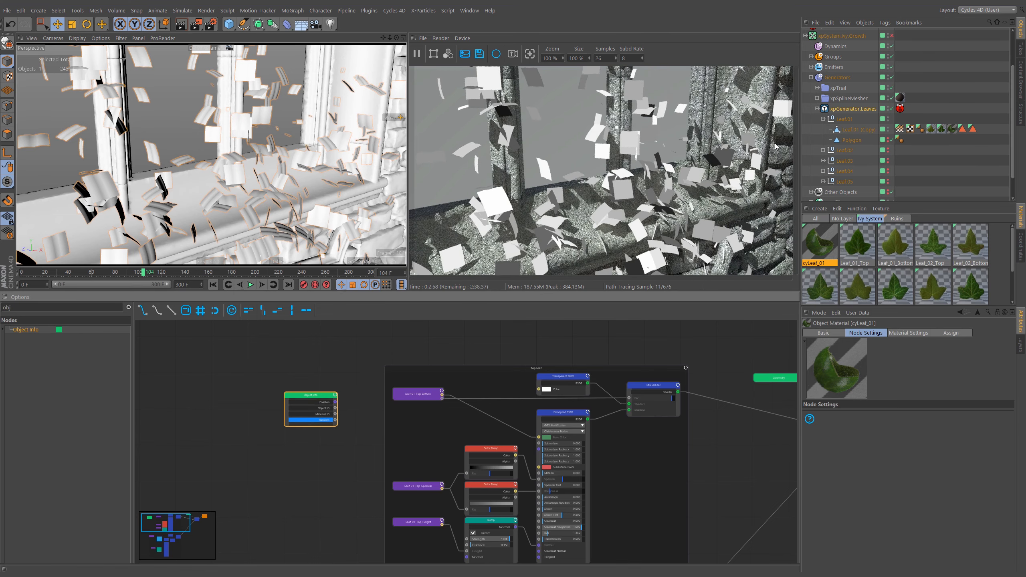
pyautogui.doubleClick(324, 420)
# Insert an HSV node between Leaf_01_Top_Diffuse and the Principled BSDF's Base Color in the Top Leaf group, spacing out the nodes
pyautogui.doubleClick(24, 307)
pyautogui.write('hs')
pyautogui.moveTo(18, 330); pyautogui.dragTo(485, 413)
pyautogui.scroll(4, 451, 404)
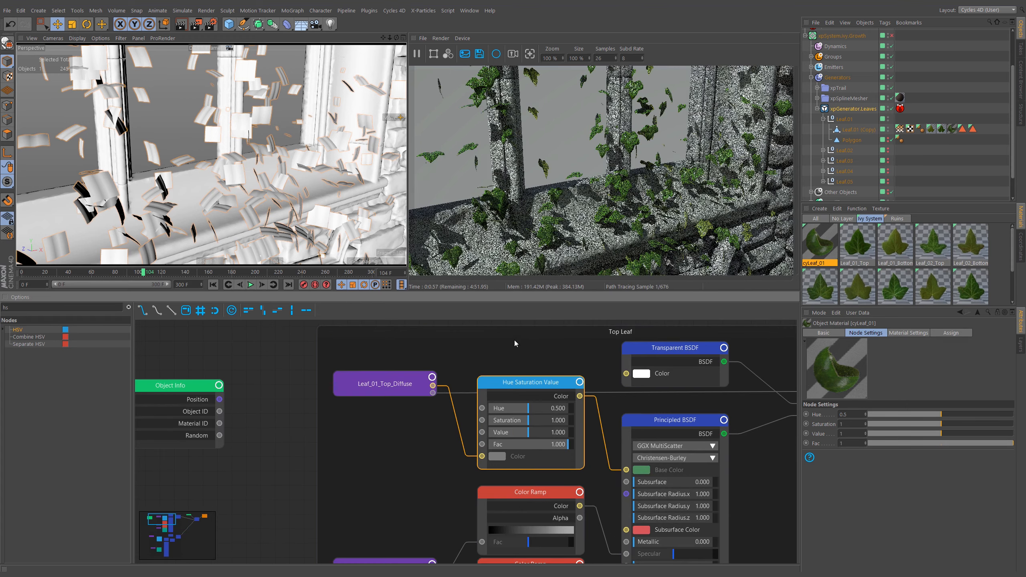
pyautogui.moveTo(398, 379); pyautogui.dragTo(290, 364)
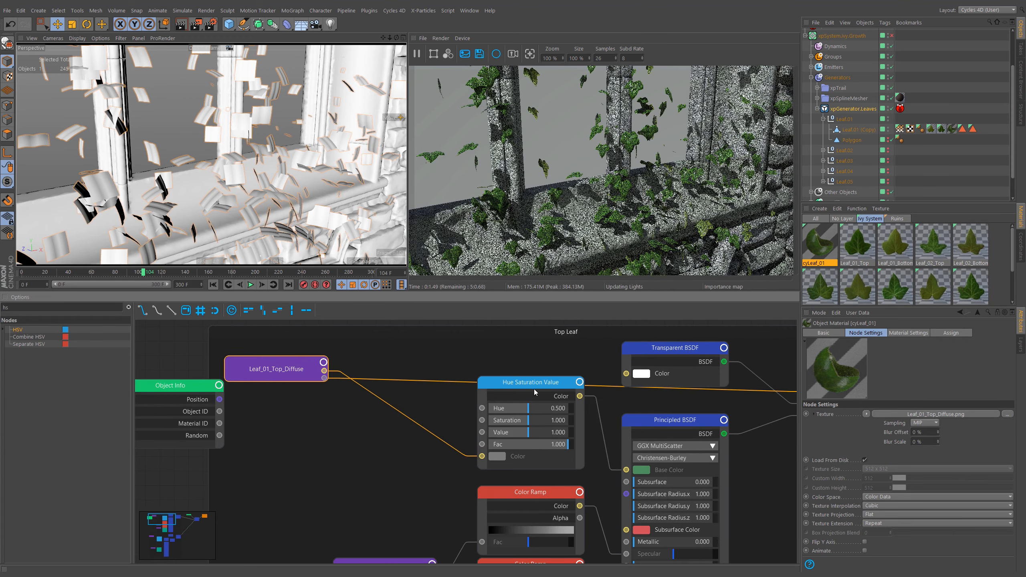
pyautogui.moveTo(524, 379)
pyautogui.mouseDown()
pyautogui.moveTo(467, 381)
pyautogui.moveTo(515, 373)
pyautogui.moveTo(507, 384)
pyautogui.moveTo(520, 385)
pyautogui.moveTo(529, 372)
pyautogui.mouseUp()
pyautogui.moveTo(403, 444); pyautogui.dragTo(488, 436, button='middle')
# Try driving the HSV node's Hue directly from Object Info's Random output, and cut that link
pyautogui.moveTo(303, 427); pyautogui.dragTo(565, 394)
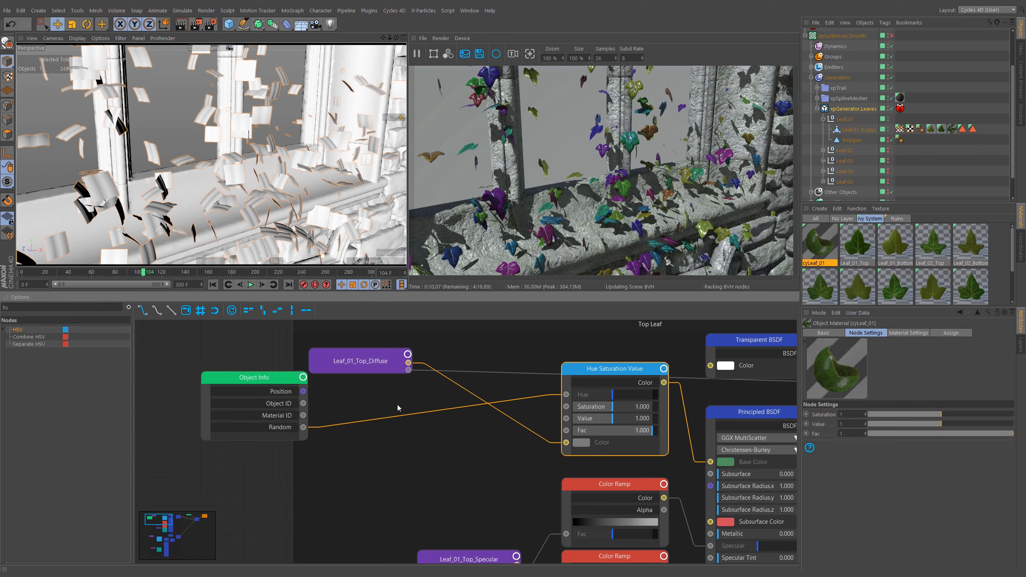
pyautogui.keyDown('ctrl'); pyautogui.moveTo(397, 404); pyautogui.dragTo(409, 430); pyautogui.keyUp('ctrl')
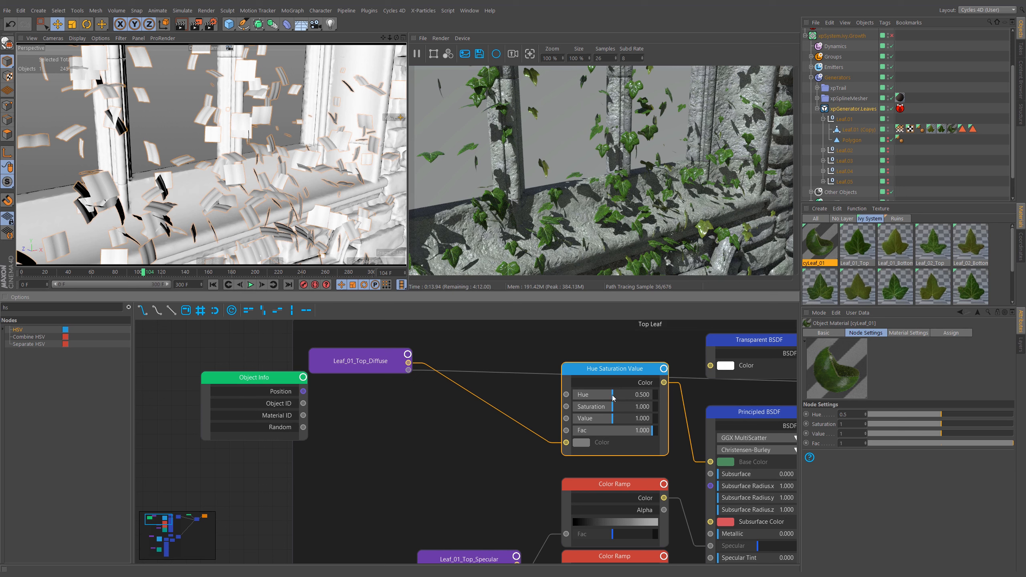
# Try a Hue of 0.510 on the Hue Saturation Value node and restore it to 0.5
pyautogui.moveTo(612, 397)
pyautogui.mouseDown()
pyautogui.moveTo(652, 399)
pyautogui.moveTo(565, 399)
pyautogui.moveTo(652, 398)
pyautogui.moveTo(613, 397)
pyautogui.mouseUp()
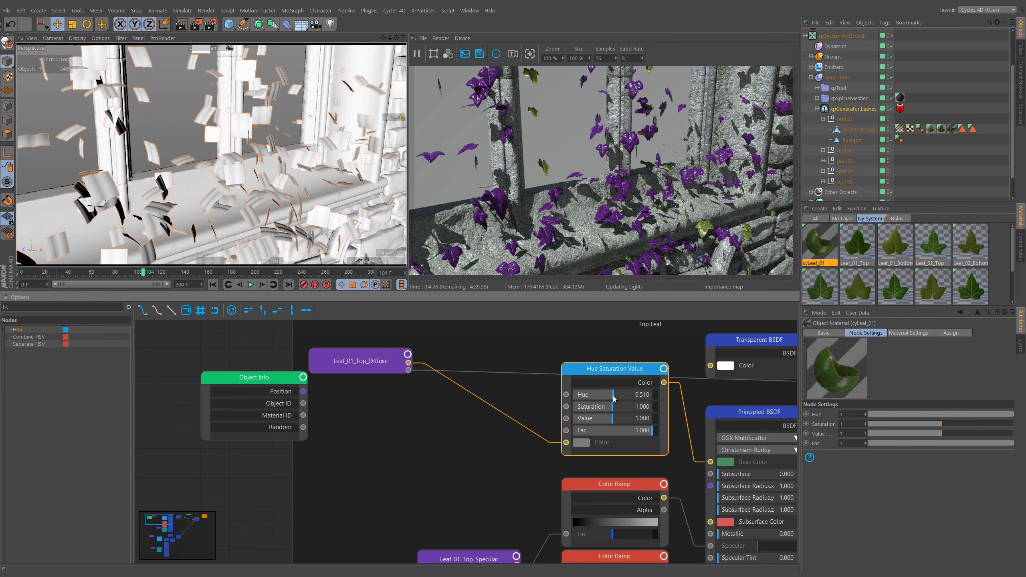
pyautogui.doubleClick(855, 415)
pyautogui.write('0.5')
pyautogui.press('Return')
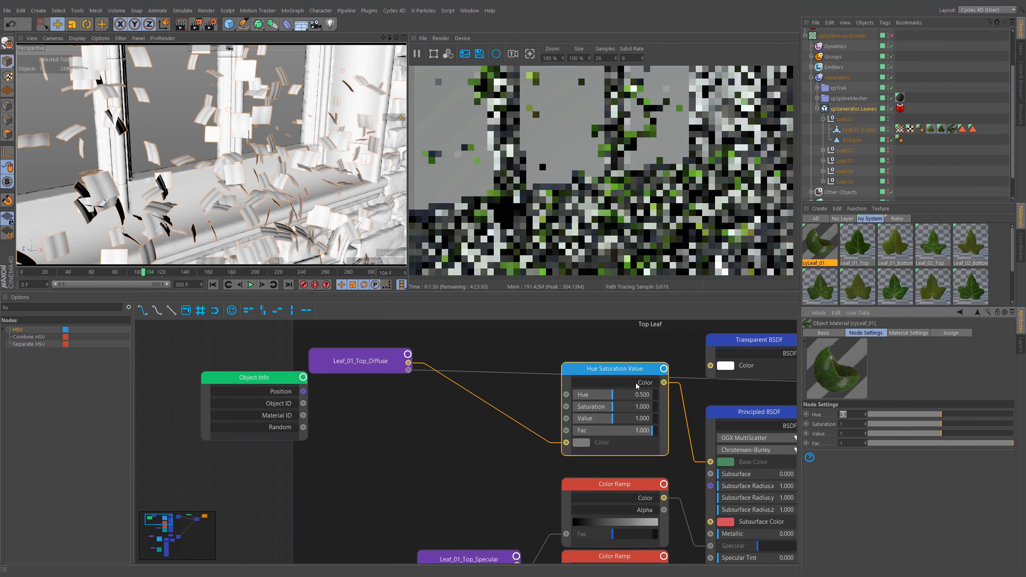
# Connect Object Info's Random output to the HSV node's Hue and move Object Info away to free space between them
pyautogui.moveTo(304, 427); pyautogui.dragTo(566, 394)
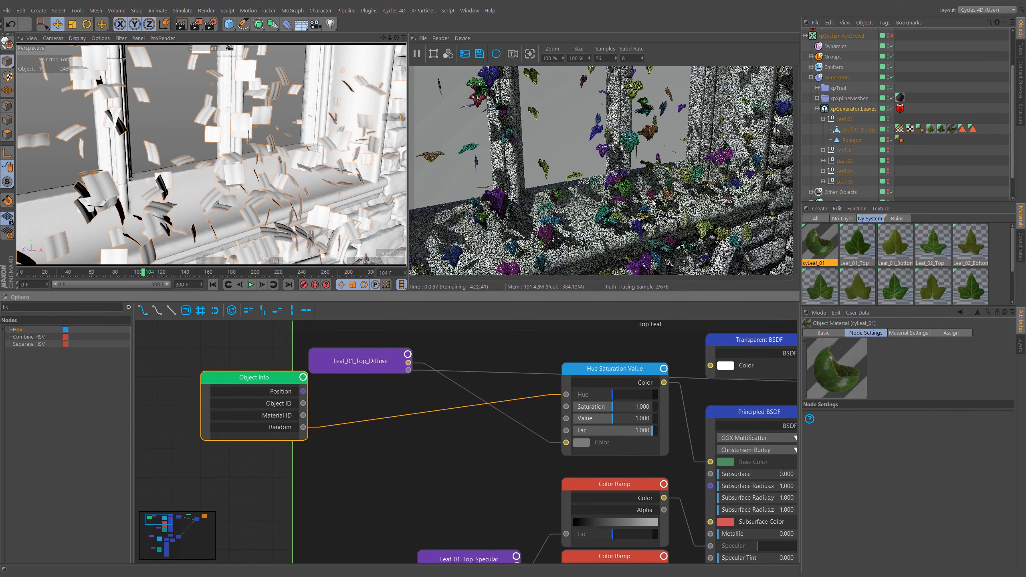
pyautogui.moveTo(252, 382); pyautogui.dragTo(179, 417)
pyautogui.moveTo(364, 444); pyautogui.dragTo(471, 431, button='middle')
# Add a Range Mapping group and wire it between Object Info's Random output and the HSV node's Hue input
pyautogui.click(128, 307)
pyautogui.click(9, 387)
pyautogui.moveTo(38, 394); pyautogui.dragTo(484, 400)
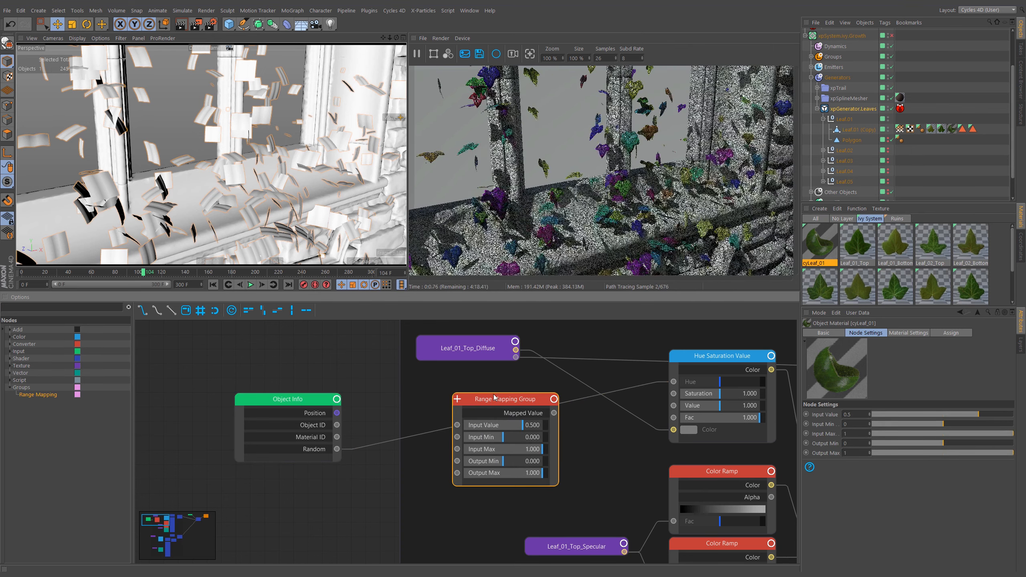
pyautogui.moveTo(495, 397); pyautogui.dragTo(494, 389)
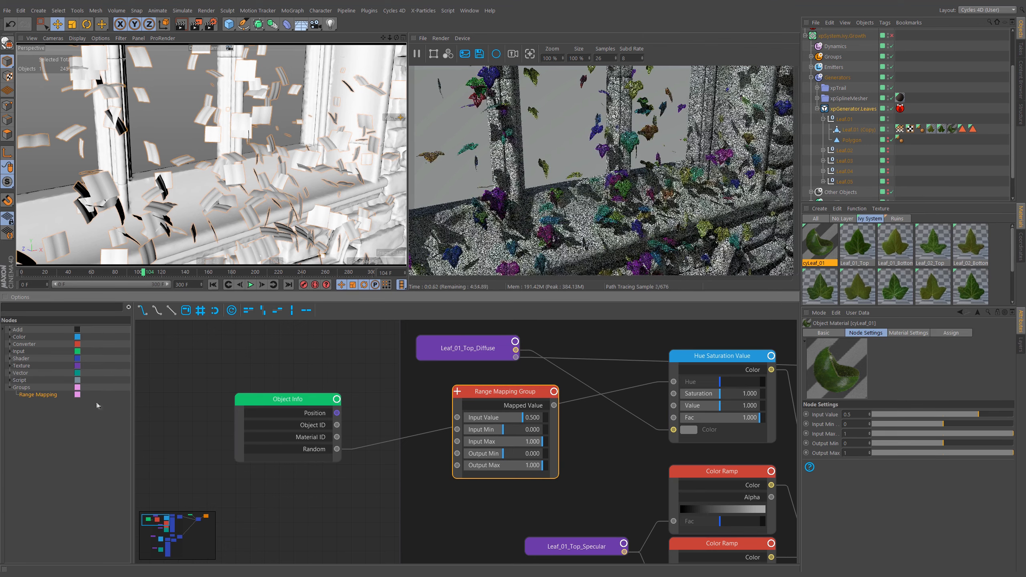
pyautogui.moveTo(492, 391)
pyautogui.mouseDown()
pyautogui.moveTo(484, 398)
pyautogui.moveTo(549, 395)
pyautogui.moveTo(508, 384)
pyautogui.mouseUp()
pyautogui.moveTo(337, 449); pyautogui.dragTo(471, 411)
pyautogui.moveTo(568, 398); pyautogui.dragTo(673, 381)
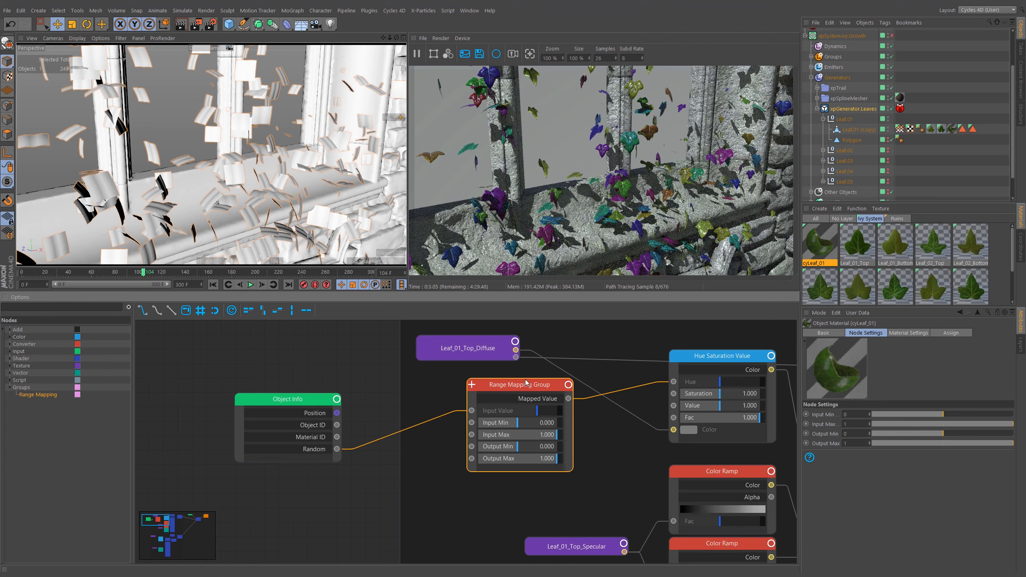
# Set both Output Min and Output Max of the Range Mapping Group to 0.5
pyautogui.click(524, 384)
pyautogui.doubleClick(853, 433)
pyautogui.write('0.5')
pyautogui.doubleClick(855, 443)
pyautogui.write('0.5')
pyautogui.press('Return')
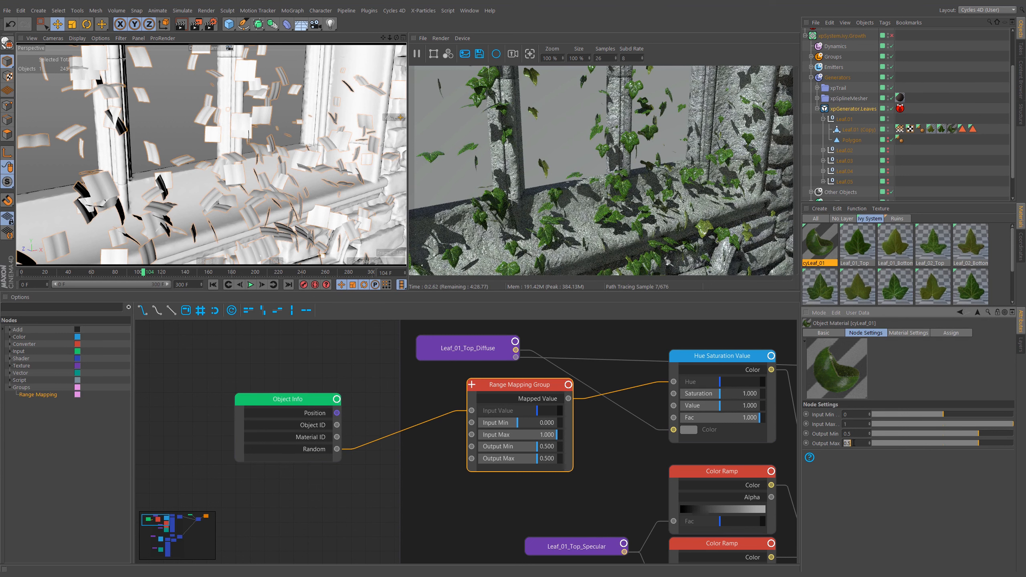
# Try a wider hue range in the Range Mapping Group, with Output Min 0.34 and Output Max 0.66
pyautogui.click(851, 434)
pyautogui.scroll(-6, 854, 434)
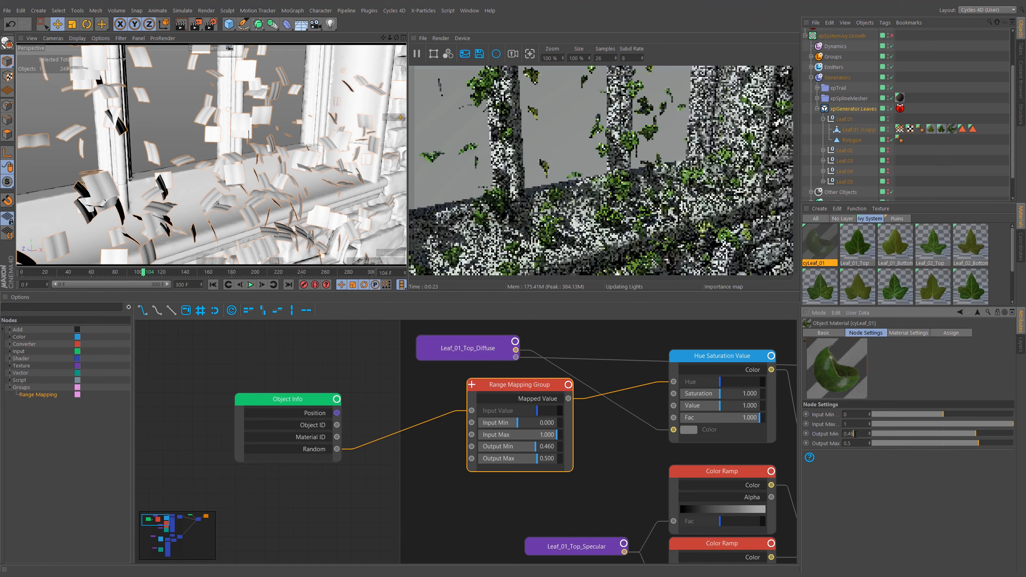
pyautogui.scroll(-10, 855, 435)
pyautogui.scroll(5, 855, 444)
pyautogui.scroll(11, 855, 444)
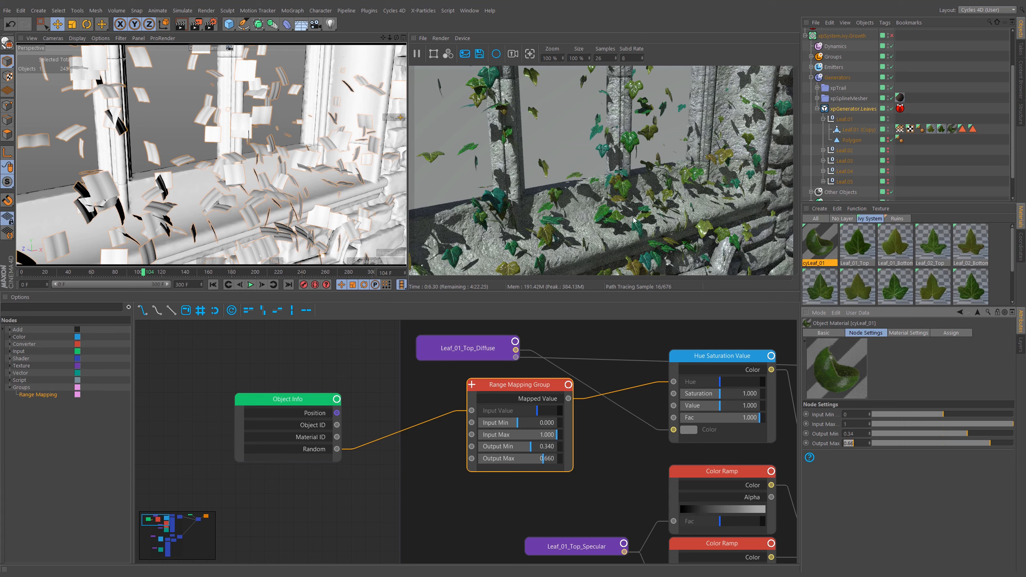
# Set the Range Mapping Group's Output Min to 0.45 and Output Max to 0.5
pyautogui.click(853, 433)
pyautogui.write('0.45')
pyautogui.press('Return')
pyautogui.click(854, 443)
pyautogui.write('0.5')
pyautogui.press('Return')
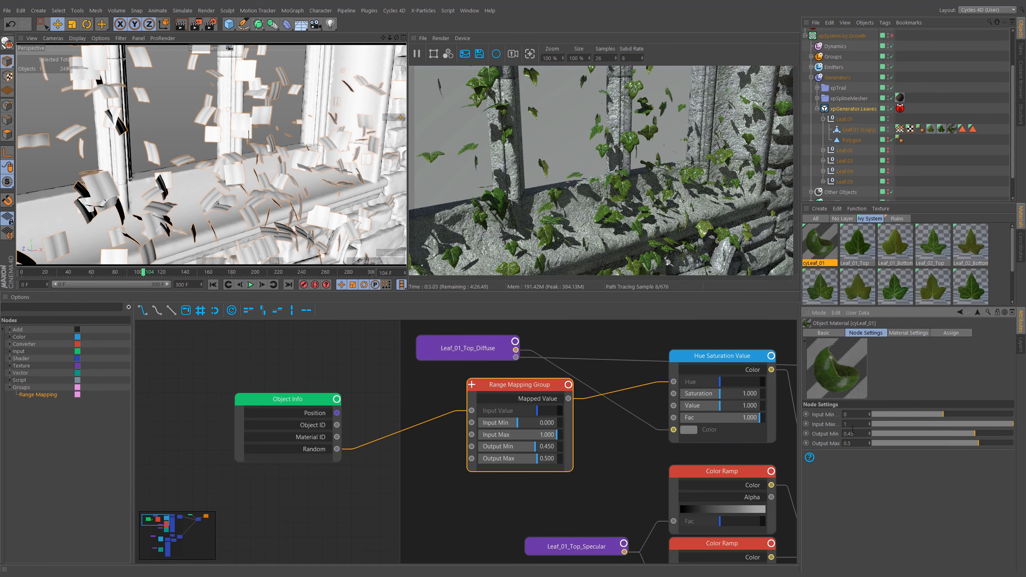
# Try an Output Max of 0.55 on the Range Mapping Group and restore it to 0.5
pyautogui.doubleClick(854, 443)
pyautogui.write('0.55')
pyautogui.press('Return')
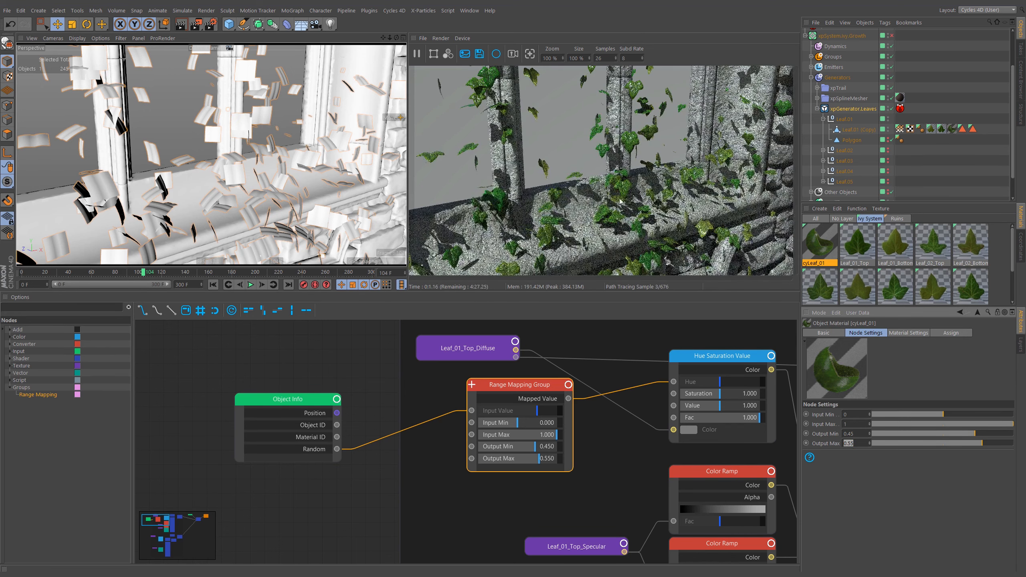
pyautogui.click(859, 446)
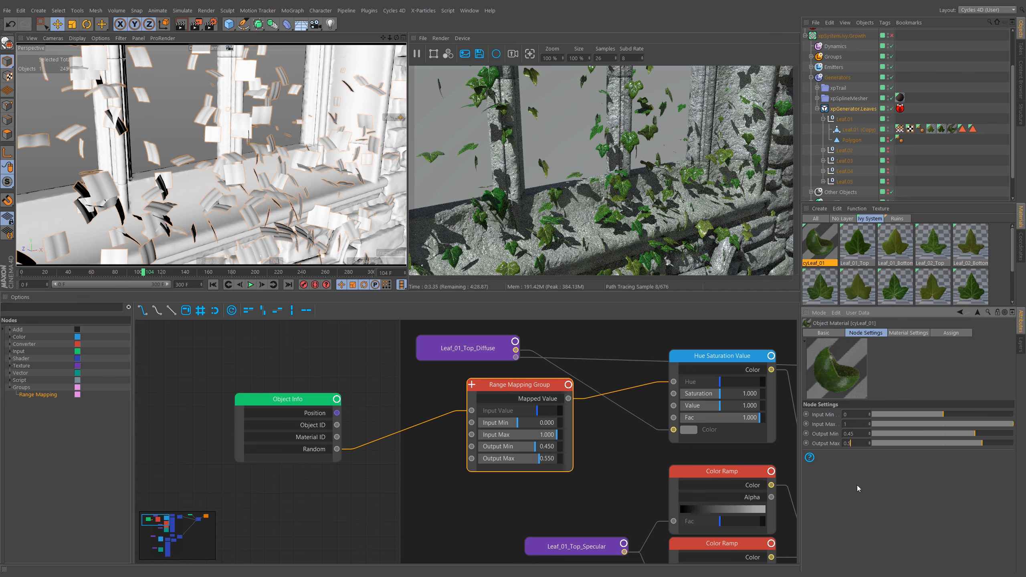
pyautogui.press('Return')
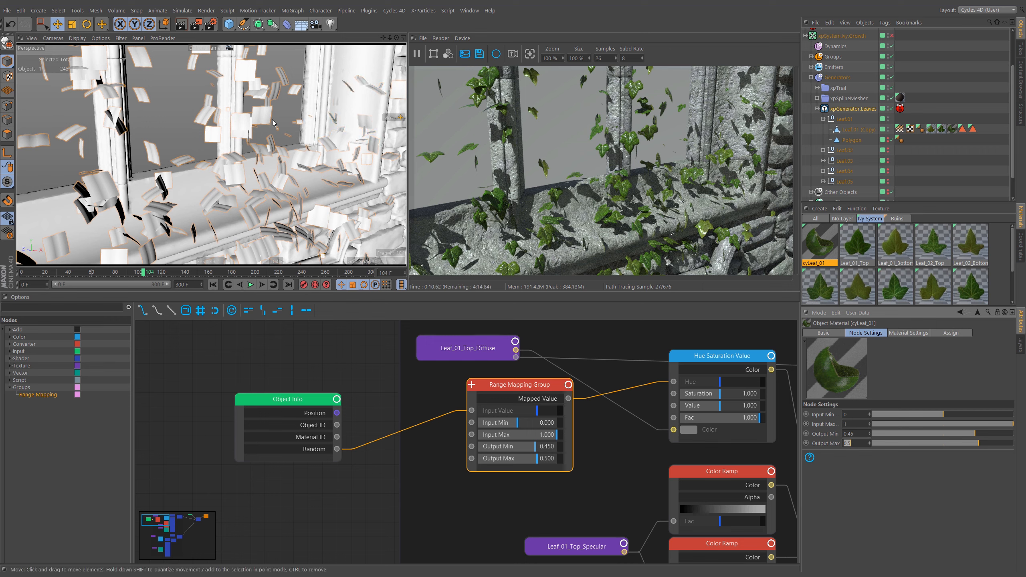
# Duplicate the cyLeaf_01 material and rename the copy cyLeaf_02
pyautogui.keyDown('alt'); pyautogui.moveTo(293, 108); pyautogui.dragTo(239, 160, button='right'); pyautogui.keyUp('alt')
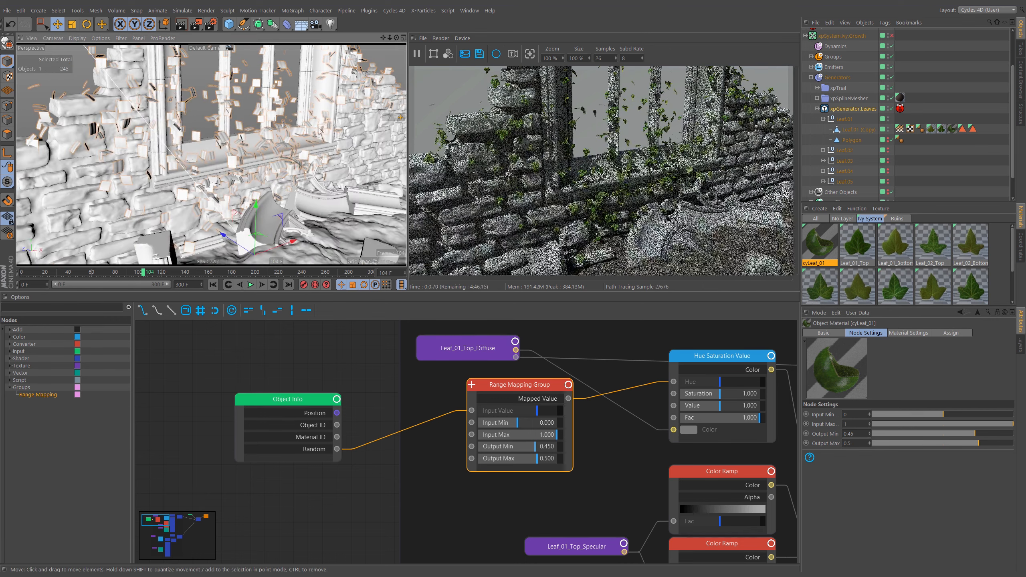
pyautogui.keyDown('alt'); pyautogui.moveTo(318, 125); pyautogui.dragTo(297, 154, button='middle'); pyautogui.keyUp('alt')
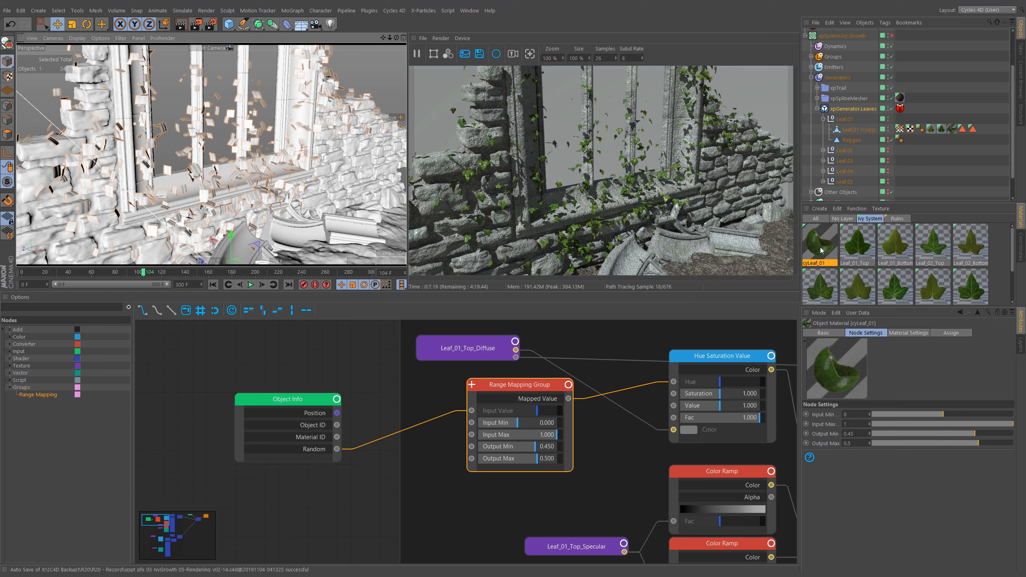
pyautogui.moveTo(821, 249); pyautogui.dragTo(842, 246)
pyautogui.doubleClick(863, 263)
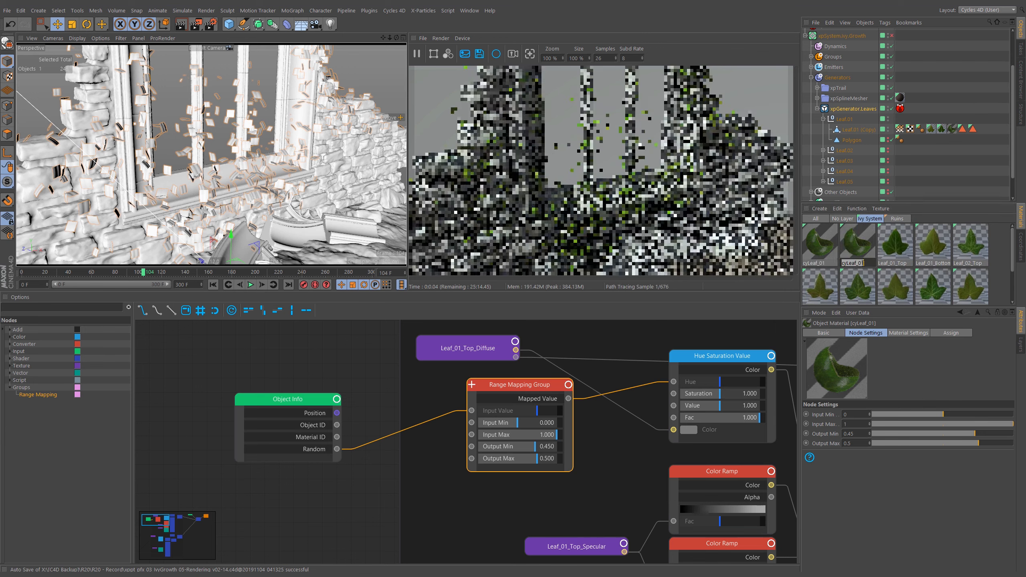
pyautogui.press('BackSpace')
pyautogui.write('2')
pyautogui.press('Return')
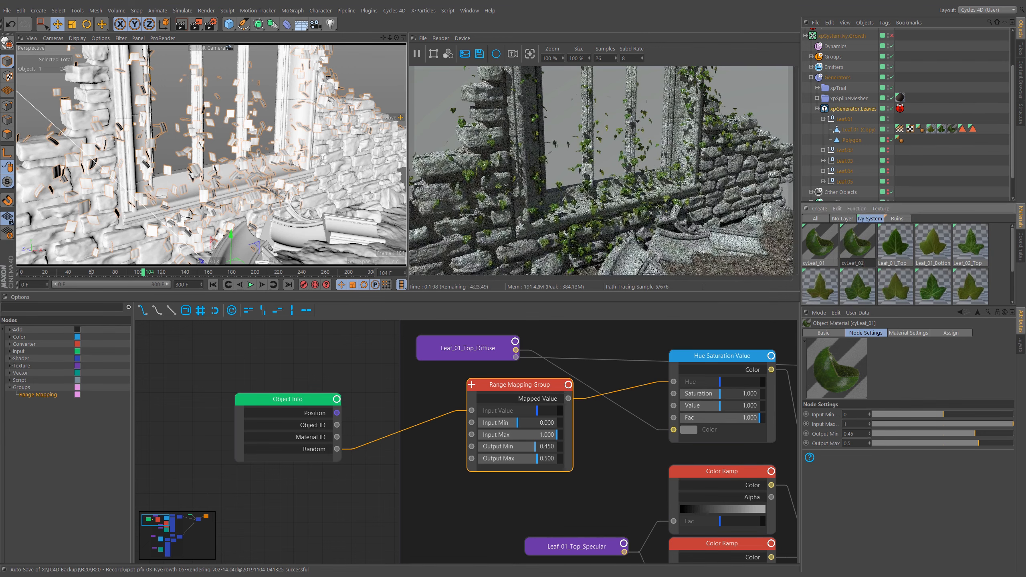
# Apply the cyLeaf_02 material to the Leaf.02 (Copy) object and select that object's two original texture tags
pyautogui.click(848, 252)
pyautogui.click(823, 150)
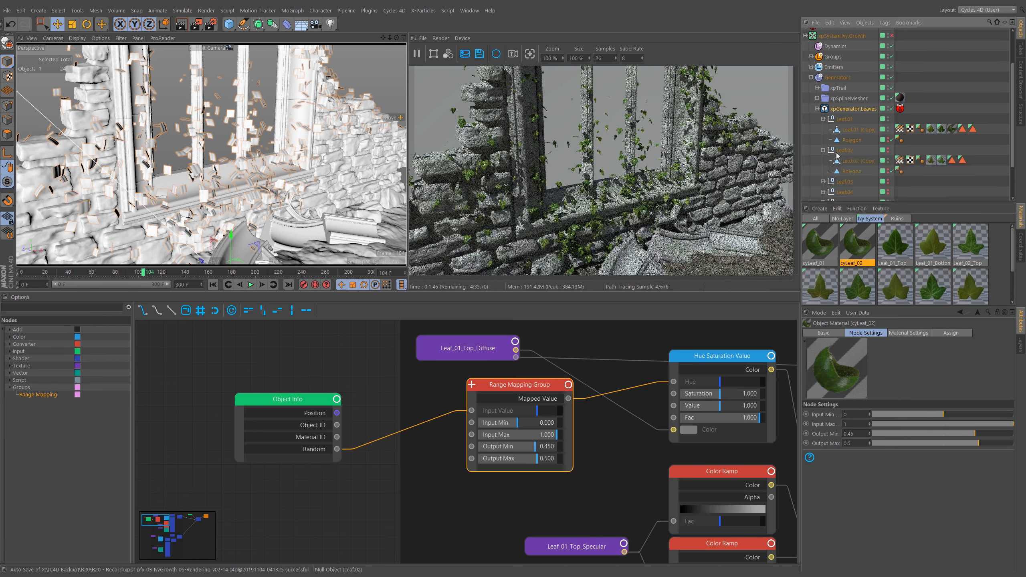
pyautogui.click(888, 151)
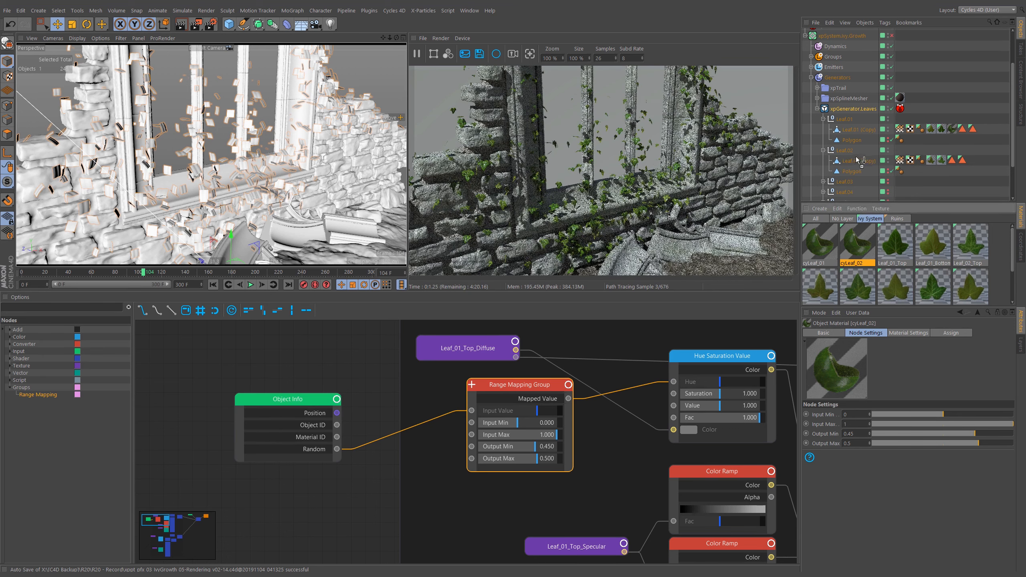
pyautogui.moveTo(854, 159); pyautogui.dragTo(953, 160)
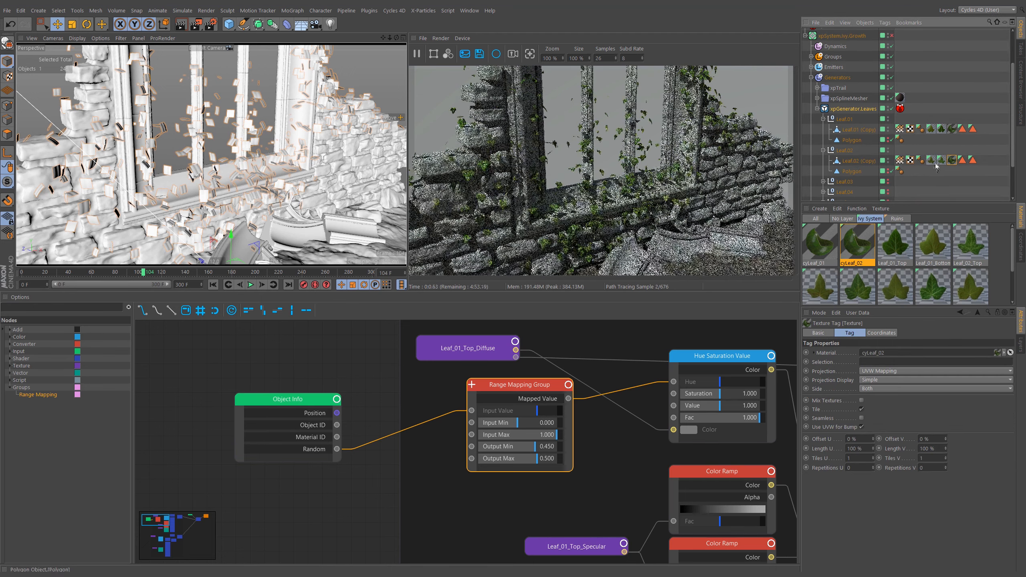
pyautogui.click(931, 159)
pyautogui.keyDown('ctrl'); pyautogui.click(941, 159); pyautogui.keyUp('ctrl')
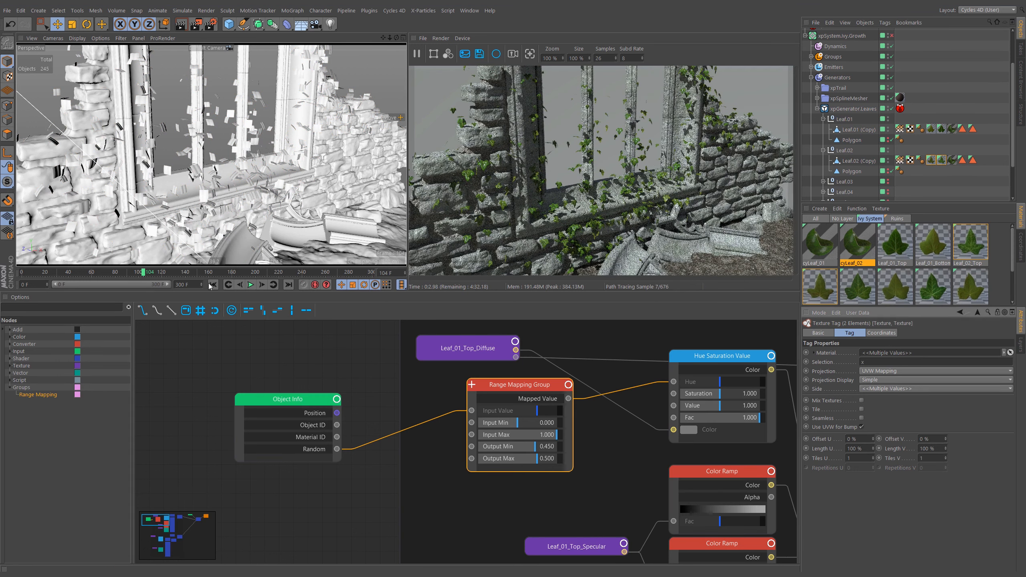
# Replay the ivy growth simulation and stop it at frame 95
pyautogui.click(228, 284)
pyautogui.click(250, 285)
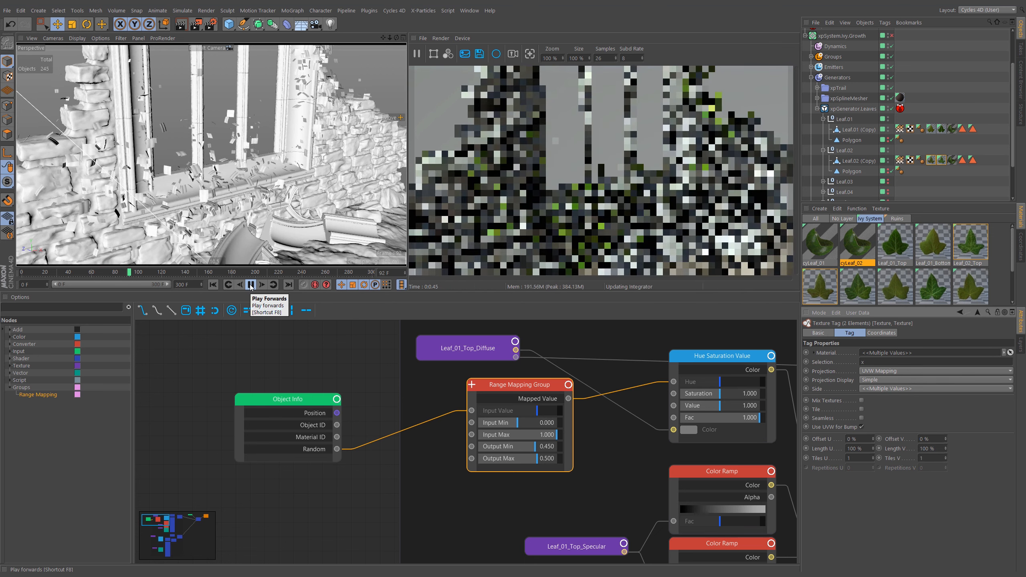
pyautogui.click(250, 285)
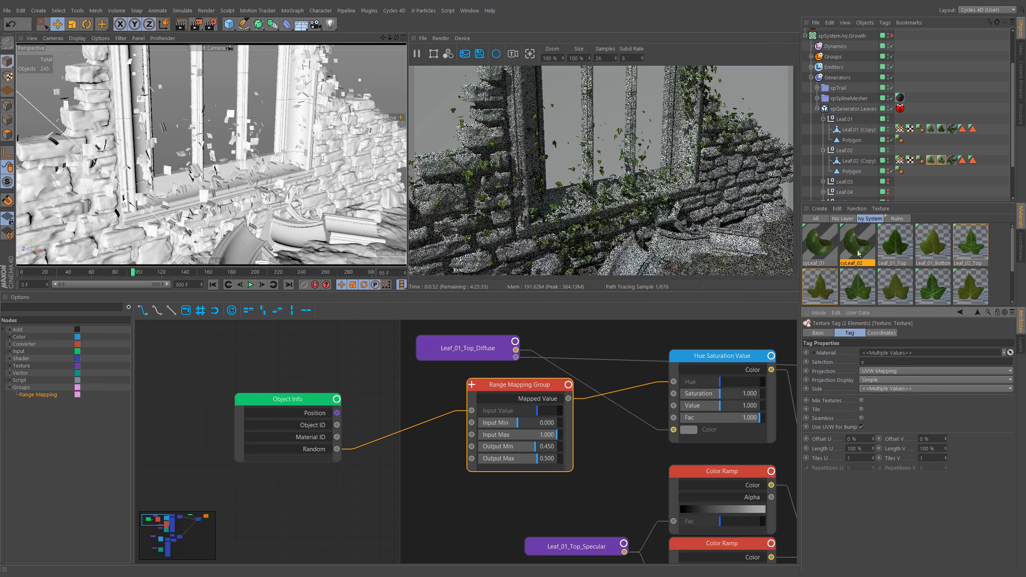
# Try an Output Min of -0.828 in the Range Mapping Group, inspect the leaves up close, and undo the change
pyautogui.keyDown('alt'); pyautogui.moveTo(236, 139); pyautogui.dragTo(221, 148, button='middle'); pyautogui.keyUp('alt')
pyautogui.keyDown('alt'); pyautogui.moveTo(222, 148); pyautogui.dragTo(319, 133, button='right'); pyautogui.keyUp('alt')
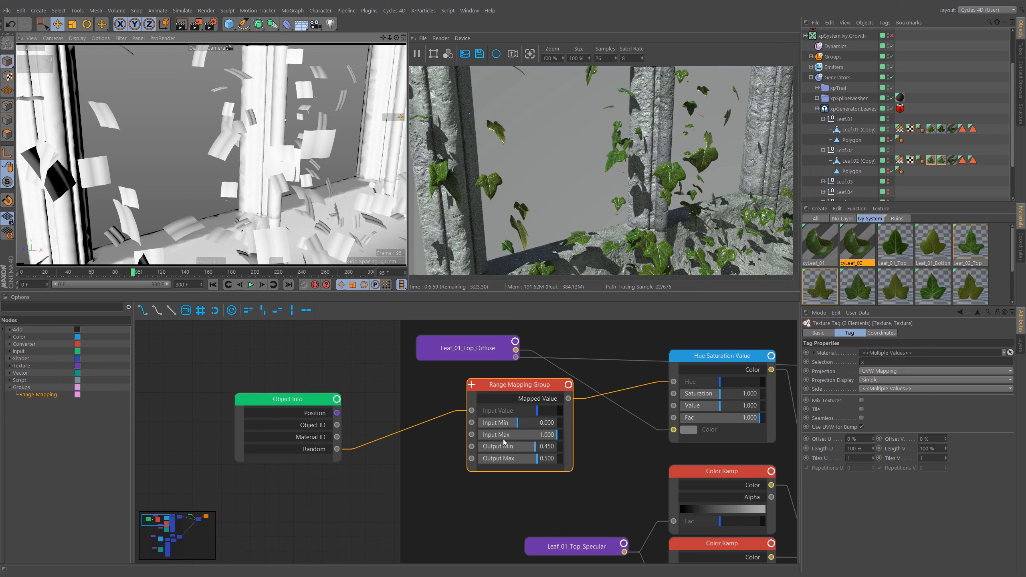
pyautogui.moveTo(532, 449); pyautogui.dragTo(484, 448)
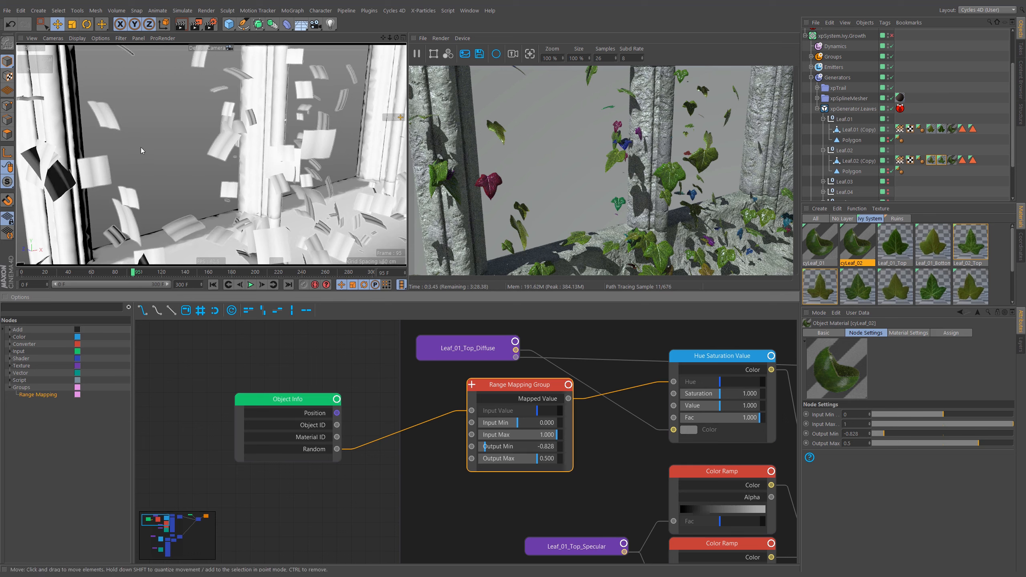
pyautogui.keyDown('alt'); pyautogui.moveTo(101, 170); pyautogui.dragTo(202, 169); pyautogui.keyUp('alt')
pyautogui.keyDown('alt'); pyautogui.moveTo(178, 170); pyautogui.dragTo(238, 167, button='right'); pyautogui.keyUp('alt')
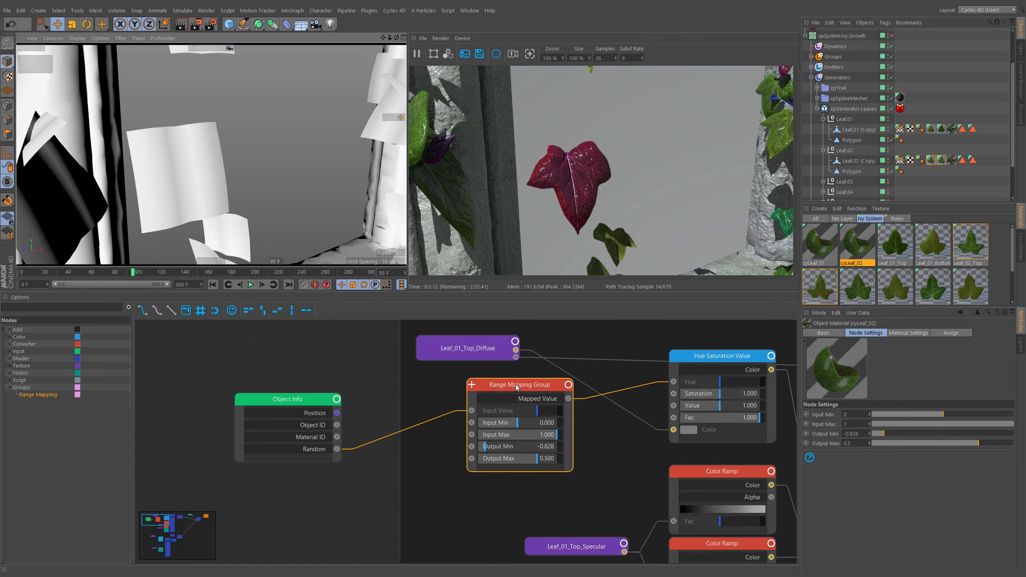
pyautogui.hotkey('ctrl', 'z')
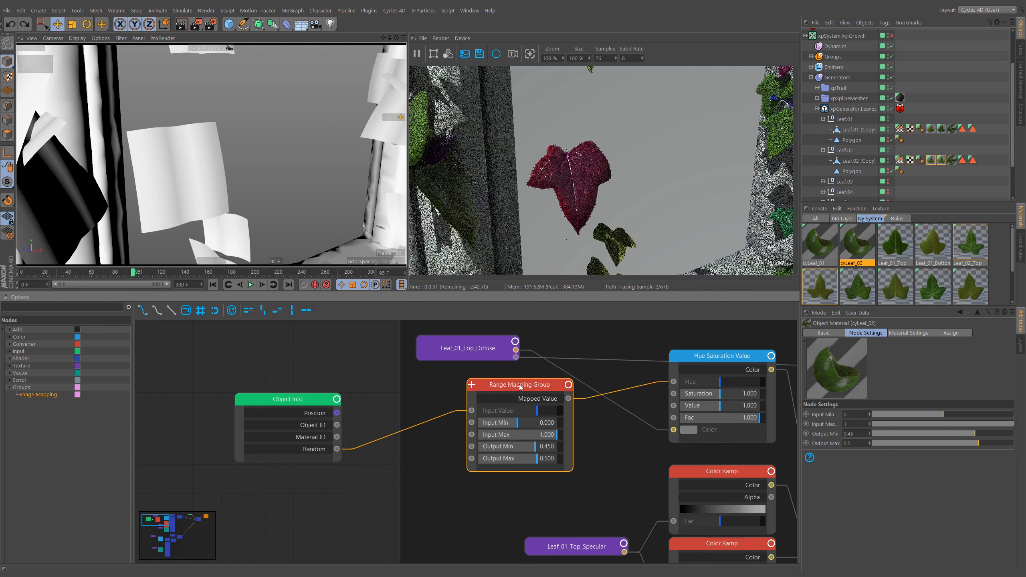
# Point the top diffuse texture node of cyLeaf_02 to the file Leaf_02_Top_Diffuse.png
pyautogui.click(519, 387)
pyautogui.moveTo(356, 523); pyautogui.dragTo(349, 526, button='middle')
pyautogui.click(461, 351)
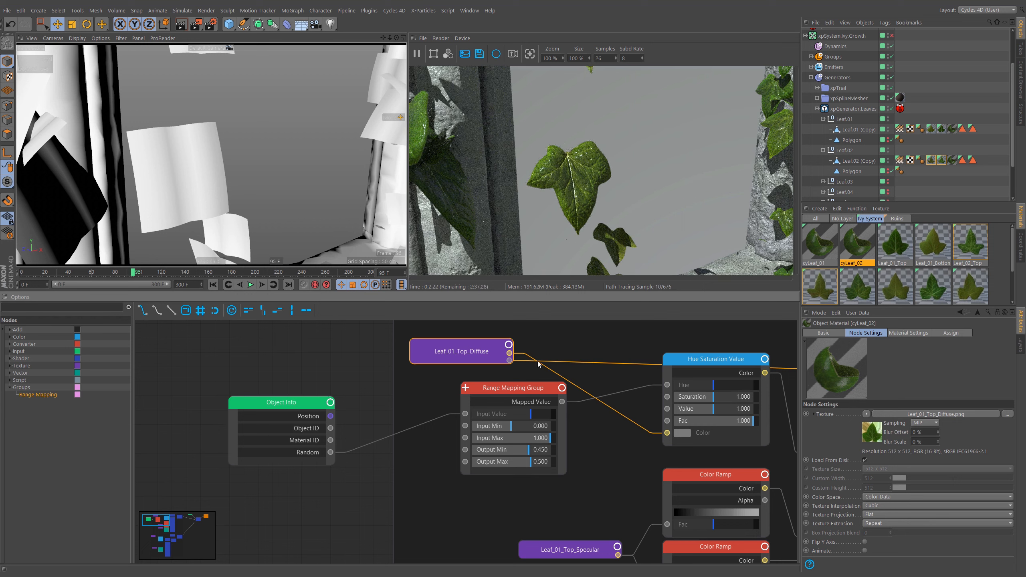
pyautogui.click(874, 438)
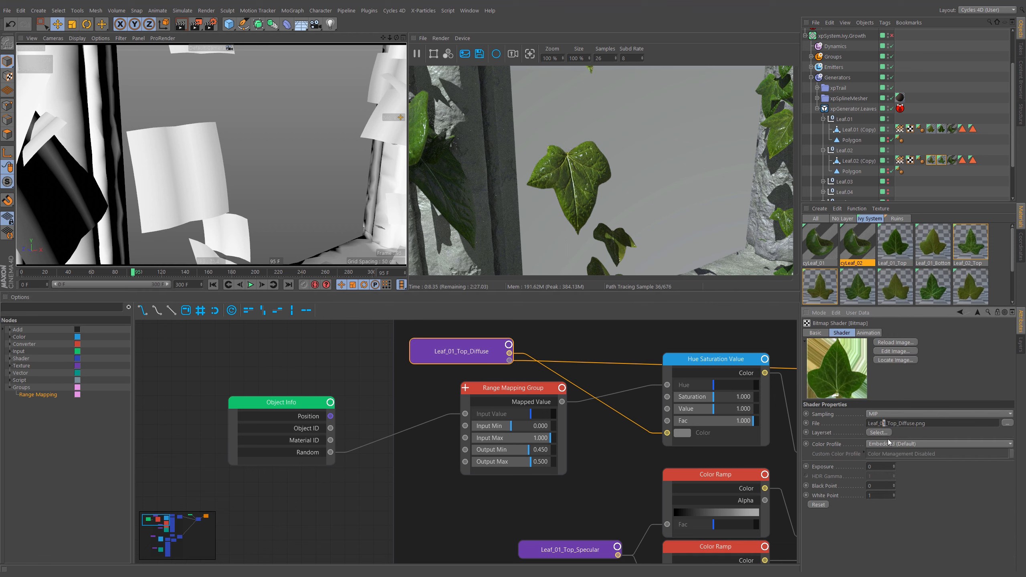
pyautogui.write('2')
pyautogui.press('Return')
# Point the top specular texture node of cyLeaf_02 to the file Leaf_02_Top_Specular.png
pyautogui.scroll(-5, 591, 412)
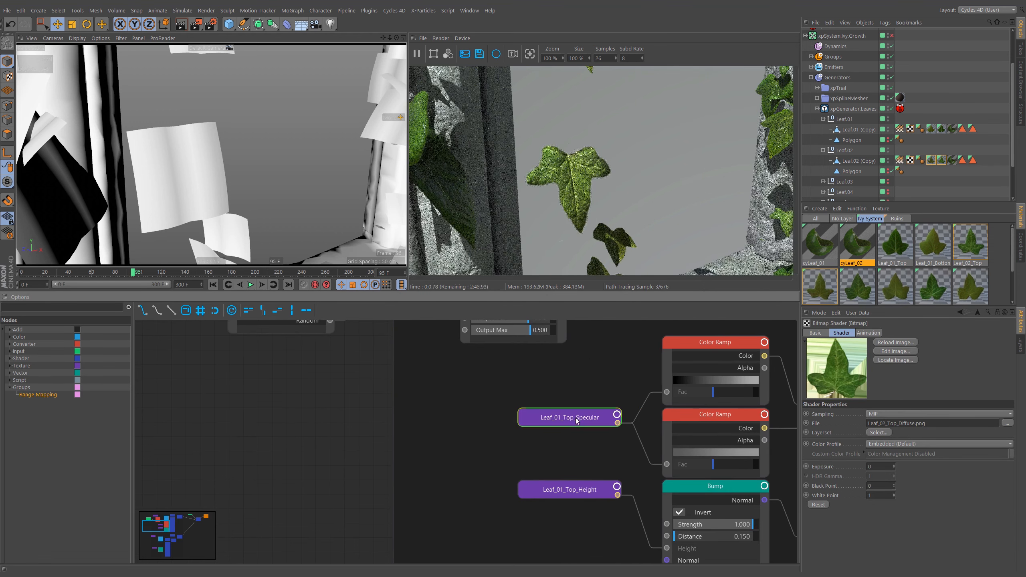
pyautogui.click(576, 421)
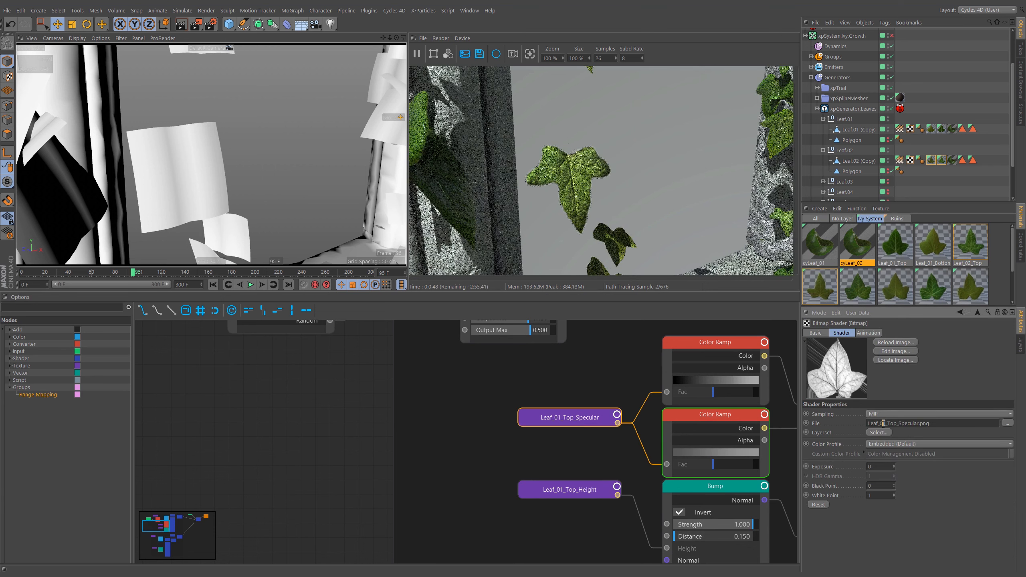
pyautogui.click(882, 424)
pyautogui.press('Delete')
pyautogui.write('2')
pyautogui.press('Return')
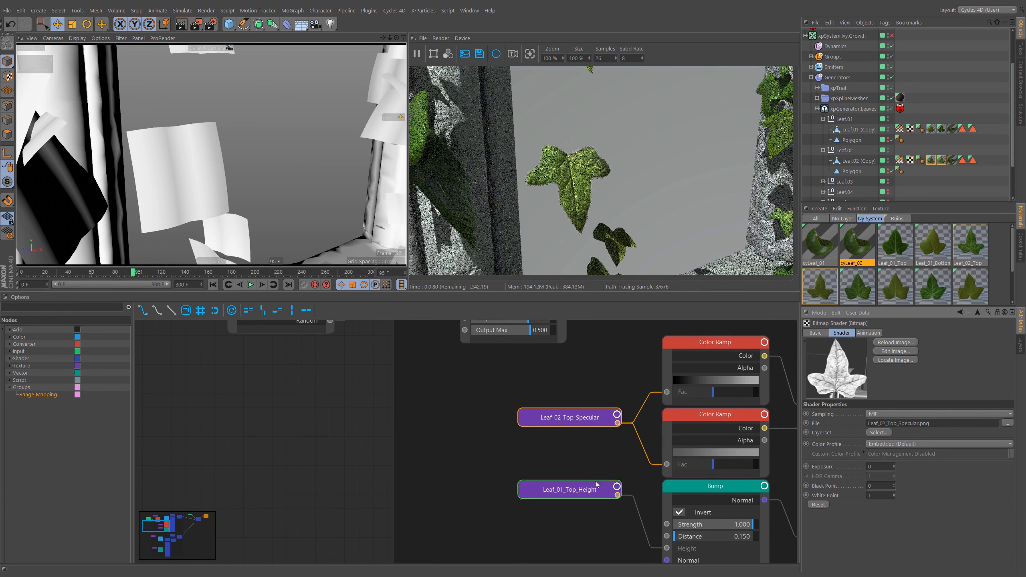
# List the scene's textures sorted by material in the Texture Manager and select all five cyLeaf_02 entries
pyautogui.moveTo(604, 477)
pyautogui.mouseDown(button='middle')
pyautogui.moveTo(596, 401)
pyautogui.moveTo(599, 463)
pyautogui.mouseUp(button='middle')
pyautogui.hotkey('ctrl', 'z')
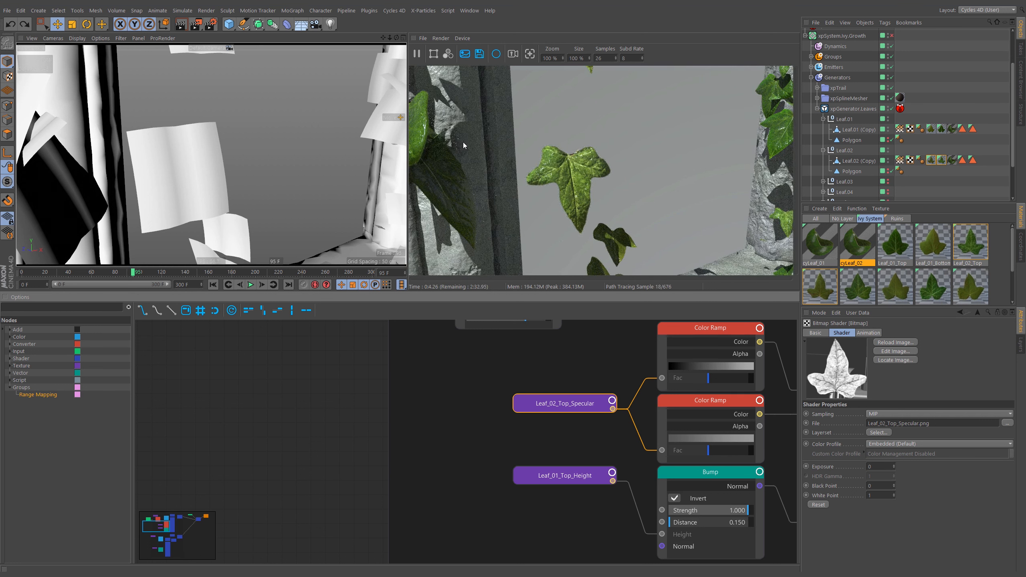
pyautogui.press('shift+F14')
pyautogui.moveTo(520, 135); pyautogui.dragTo(203, 73)
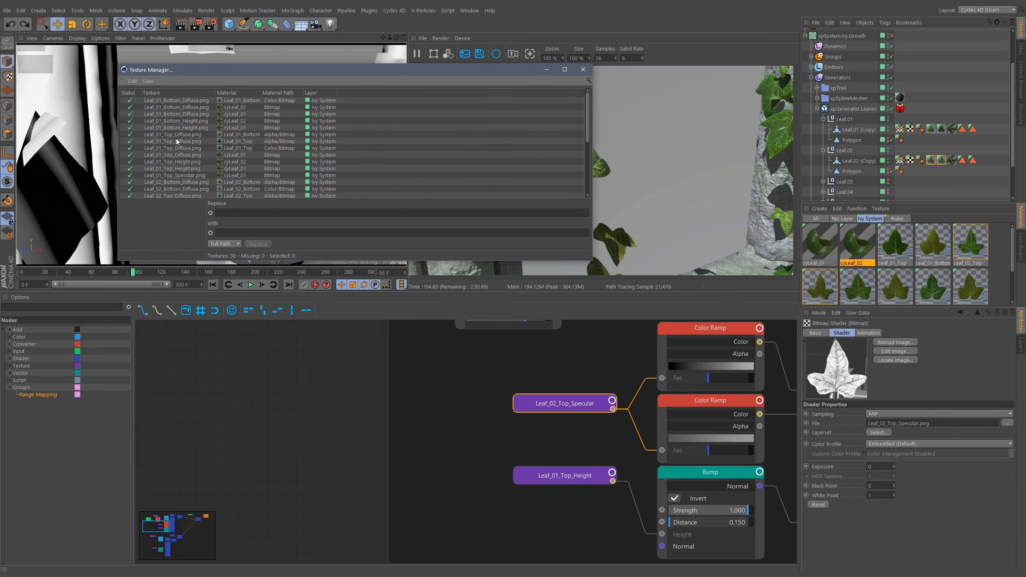
pyautogui.click(240, 94)
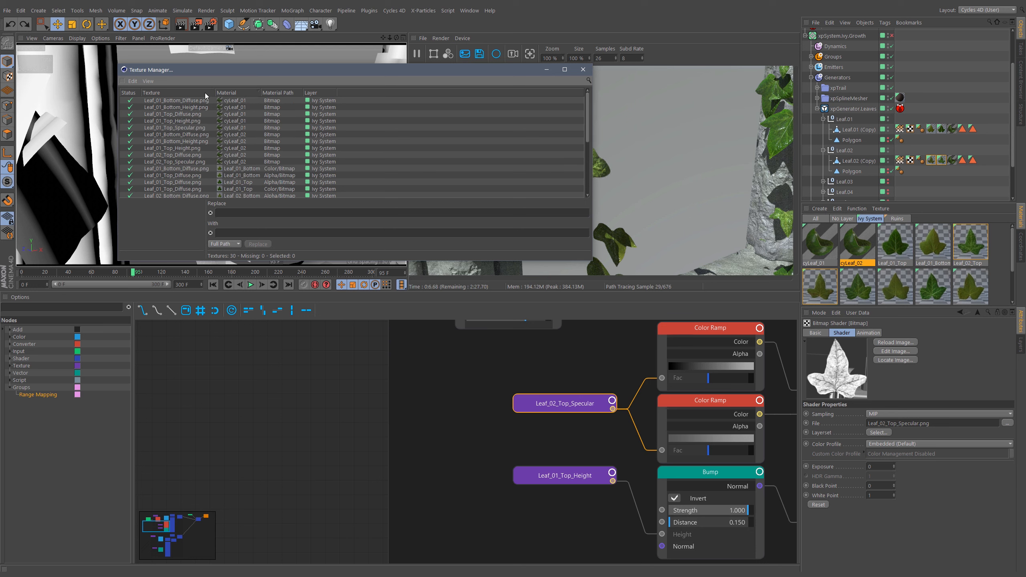
pyautogui.click(152, 81)
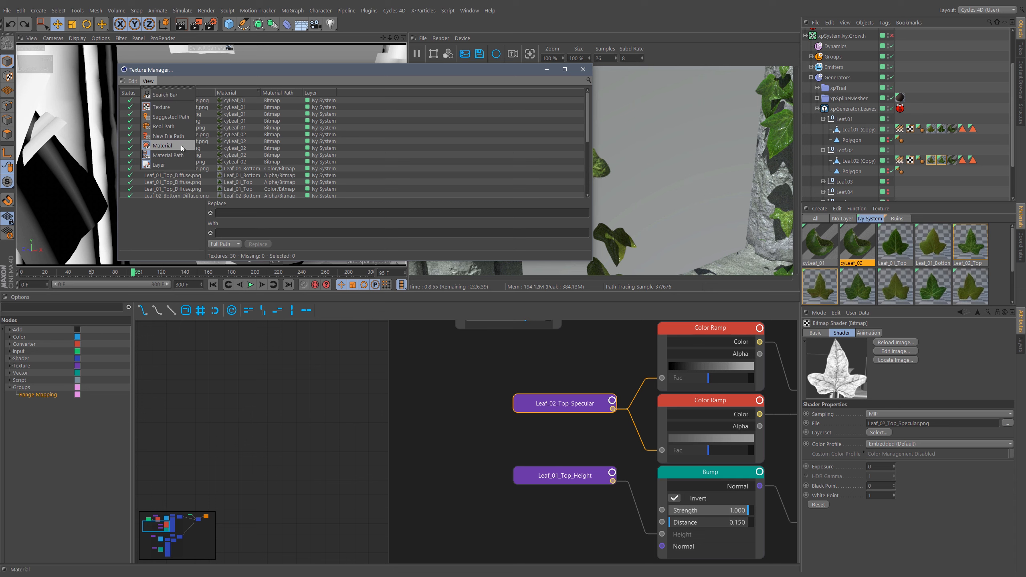
pyautogui.click(246, 116)
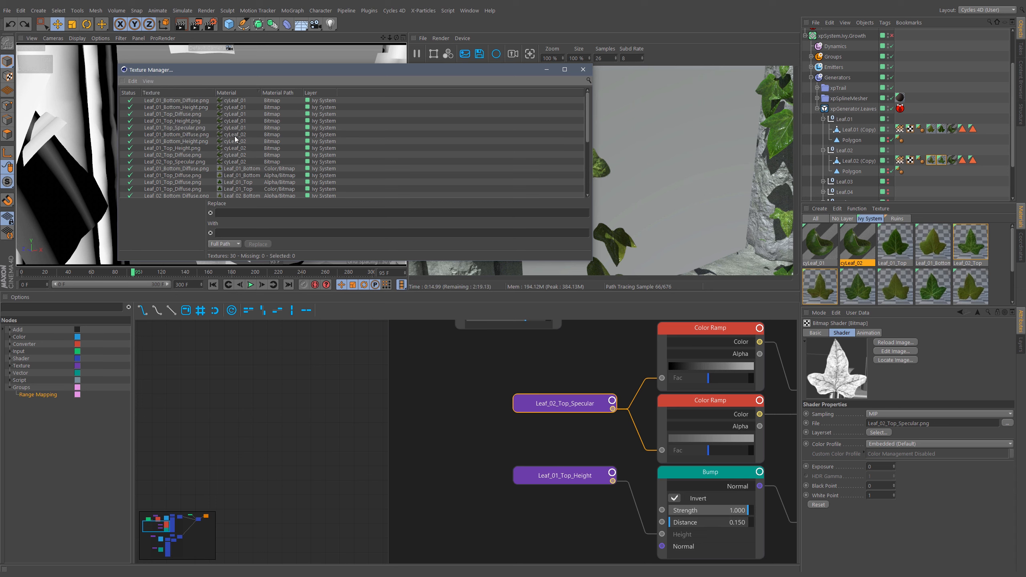
pyautogui.click(203, 135)
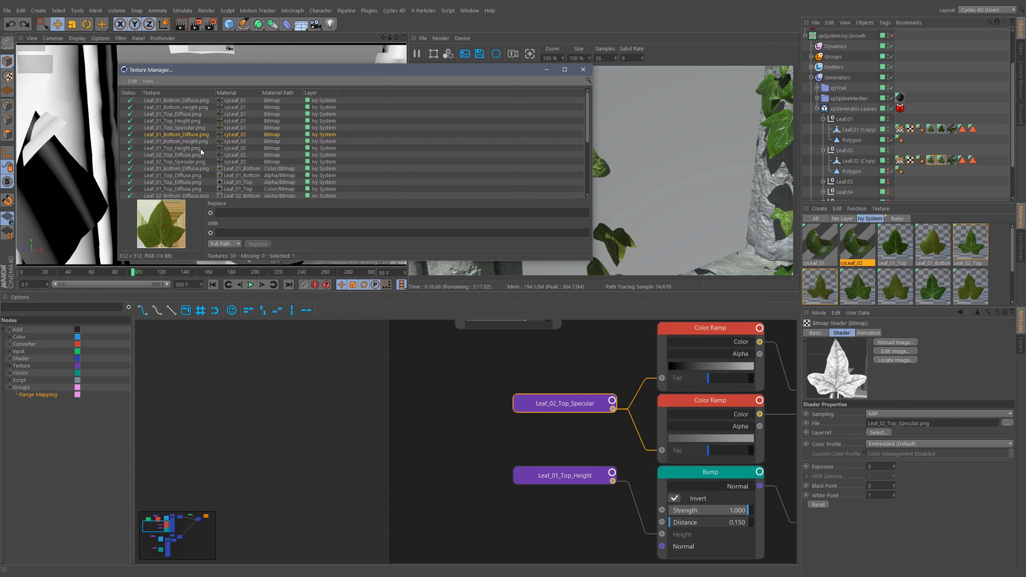
pyautogui.keyDown('shift'); pyautogui.click(194, 161); pyautogui.keyUp('shift')
pyautogui.moveTo(334, 77); pyautogui.dragTo(429, 70)
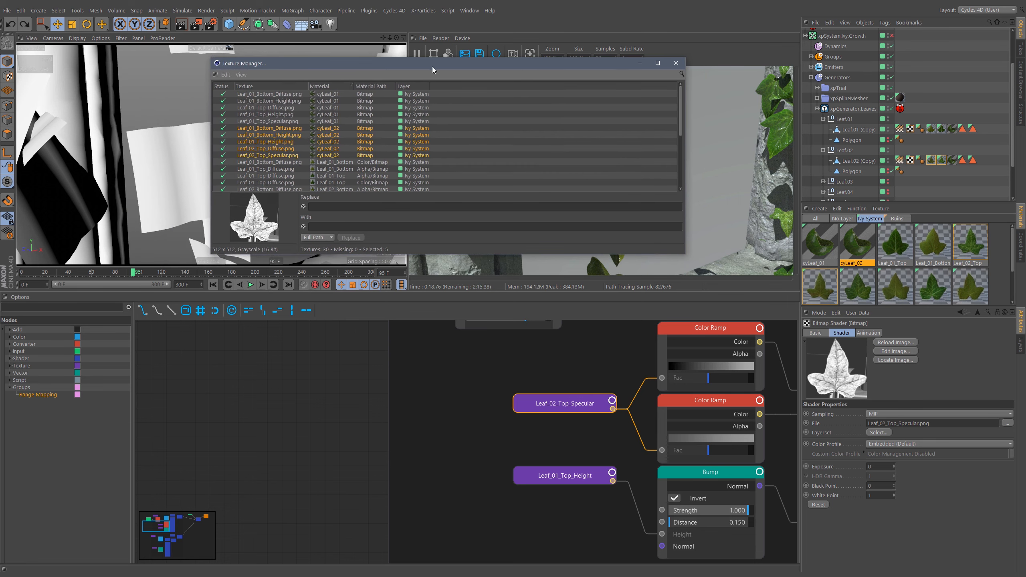
# Change the cyLeaf_02 bottom texture paths in the Texture Manager to Leaf_02_Bottom_Diffuse.png and Leaf_02_Bottom_Height.png
pyautogui.click(257, 128)
pyautogui.click(256, 128)
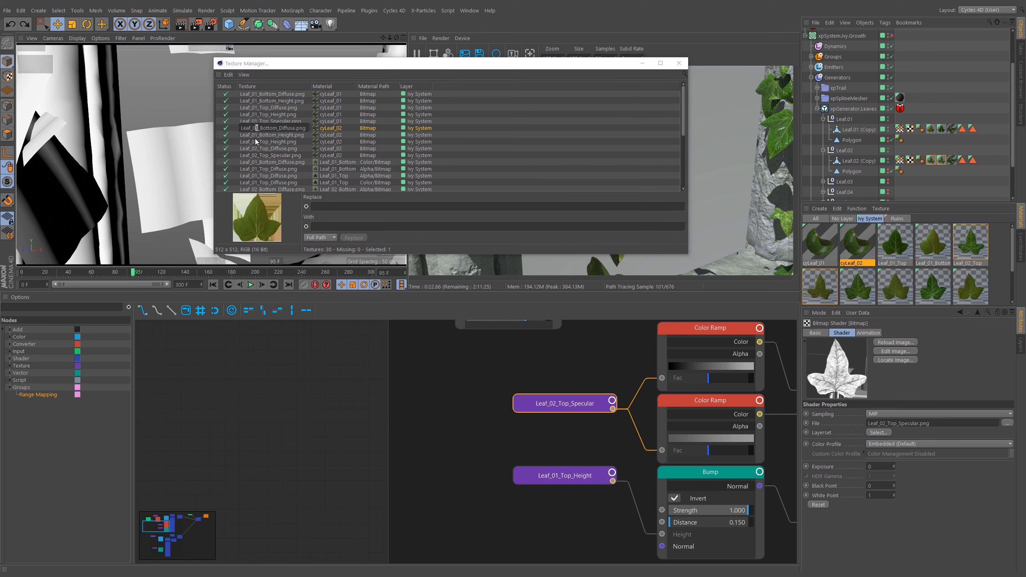
pyautogui.press('Return')
pyautogui.click(256, 134)
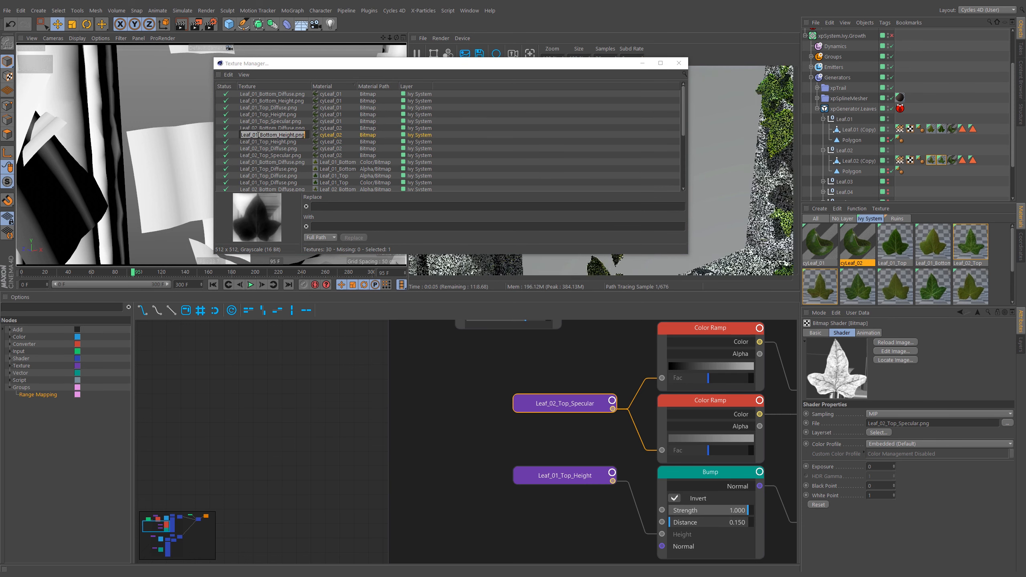
pyautogui.click(256, 135)
pyautogui.press('Delete')
pyautogui.write('2')
pyautogui.press('Return')
# Change the cyLeaf_02 top height texture path in the Texture Manager to Leaf_02_Top_Height.png
pyautogui.click(256, 141)
pyautogui.click(256, 141)
pyautogui.press('Delete')
pyautogui.write('2')
pyautogui.press('Return')
# Check the cyLeaf_02 texture entries, close the Texture Manager, and inspect the rendered ivy from farther away
pyautogui.click(268, 148)
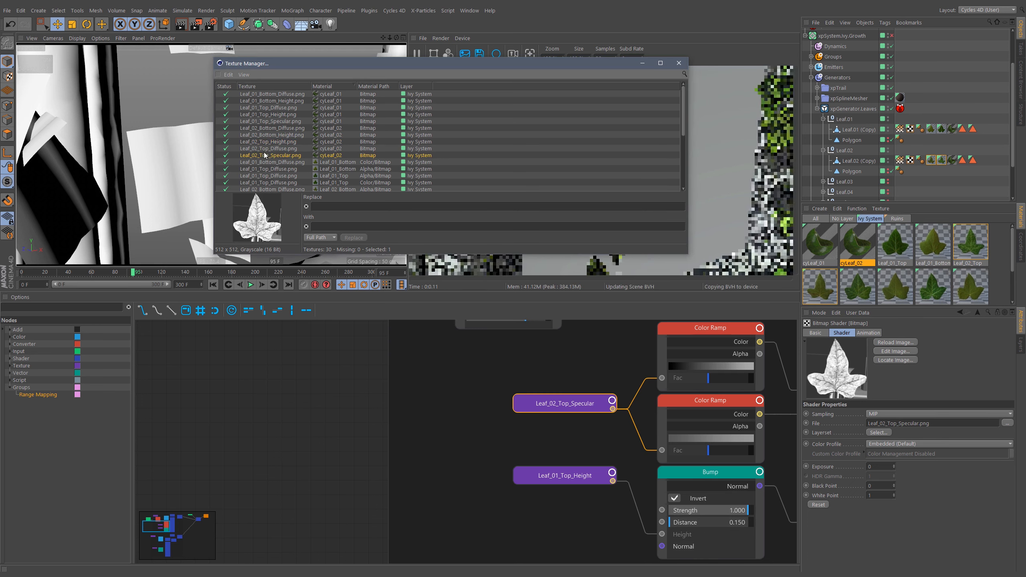
pyautogui.click(269, 142)
pyautogui.click(271, 135)
pyautogui.click(274, 128)
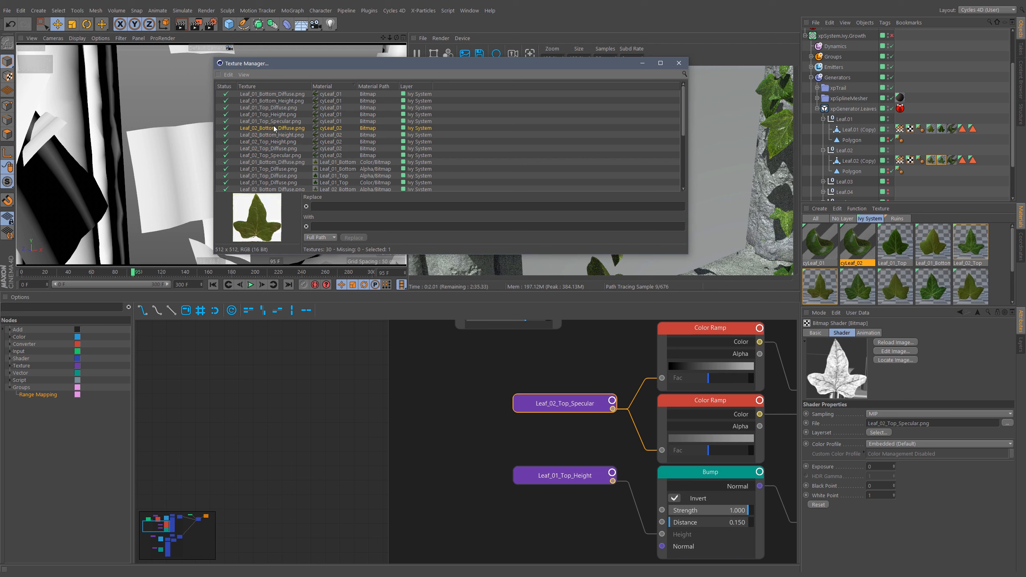
pyautogui.keyDown('shift'); pyautogui.click(269, 155); pyautogui.keyUp('shift')
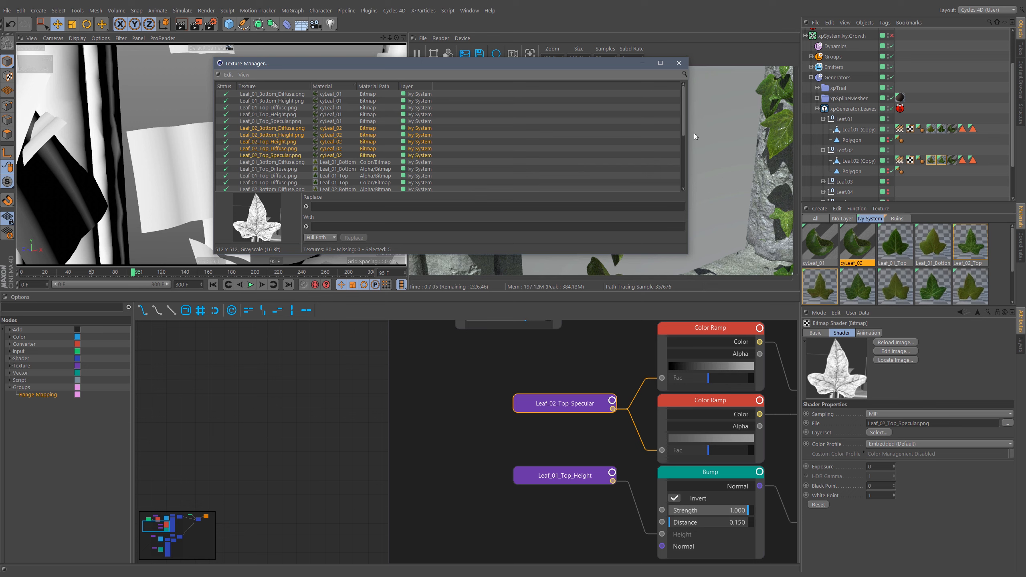
pyautogui.moveTo(684, 128); pyautogui.dragTo(683, 126)
pyautogui.click(678, 63)
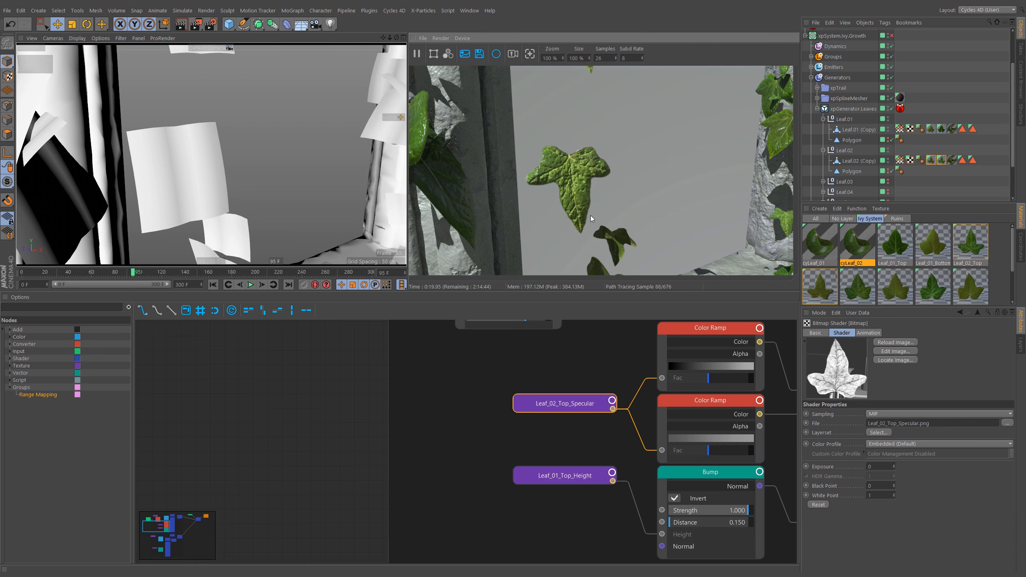
pyautogui.keyDown('alt'); pyautogui.moveTo(182, 167); pyautogui.dragTo(112, 233, button='right'); pyautogui.keyUp('alt')
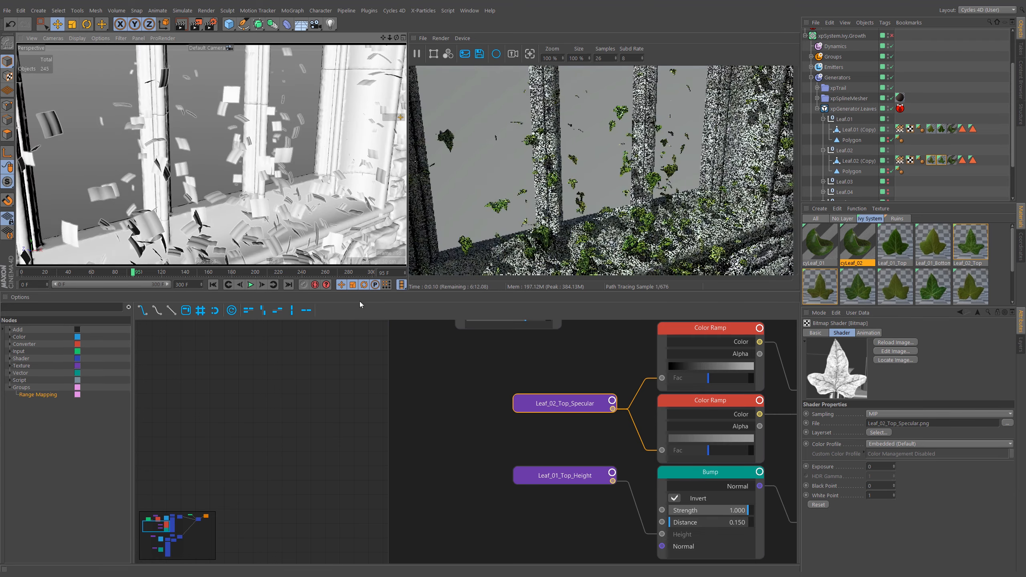
pyautogui.keyDown('alt'); pyautogui.moveTo(291, 141); pyautogui.dragTo(257, 161); pyautogui.keyUp('alt')
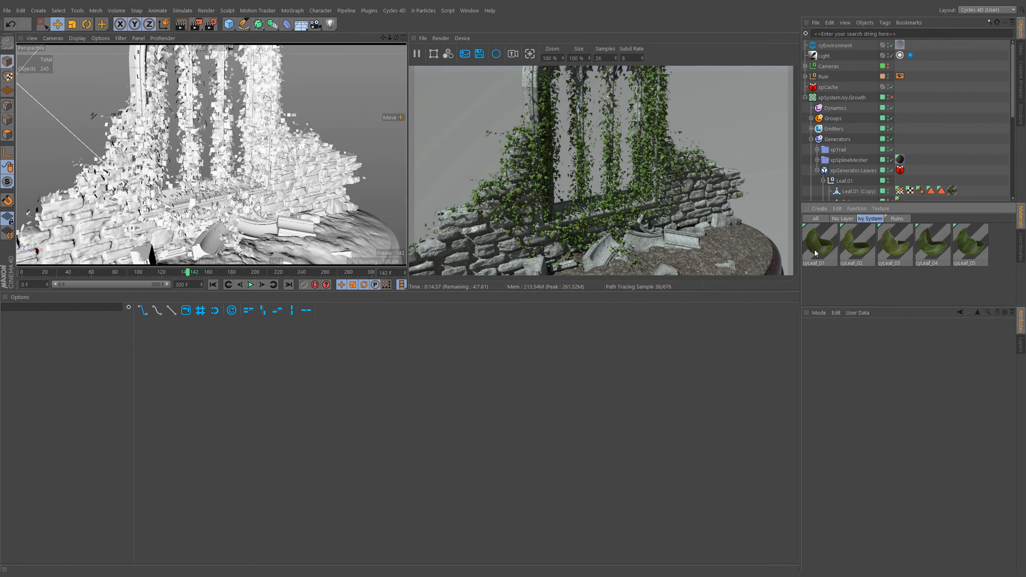
# Review the node networks of materials cyLeaf_01 to cyLeaf_05, their tags on the leaf objects, and the ivy render up close
pyautogui.click(826, 247)
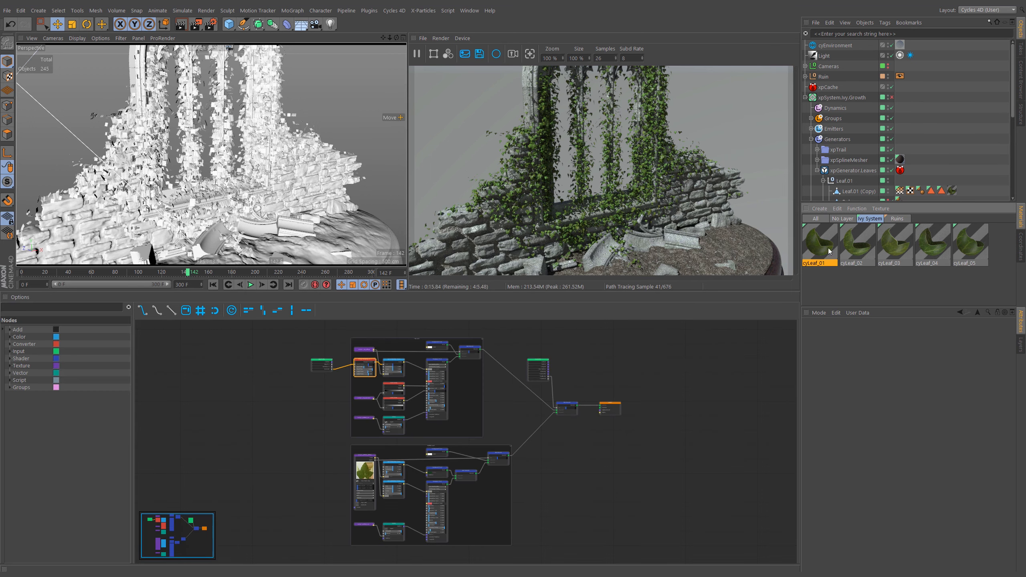
pyautogui.click(856, 246)
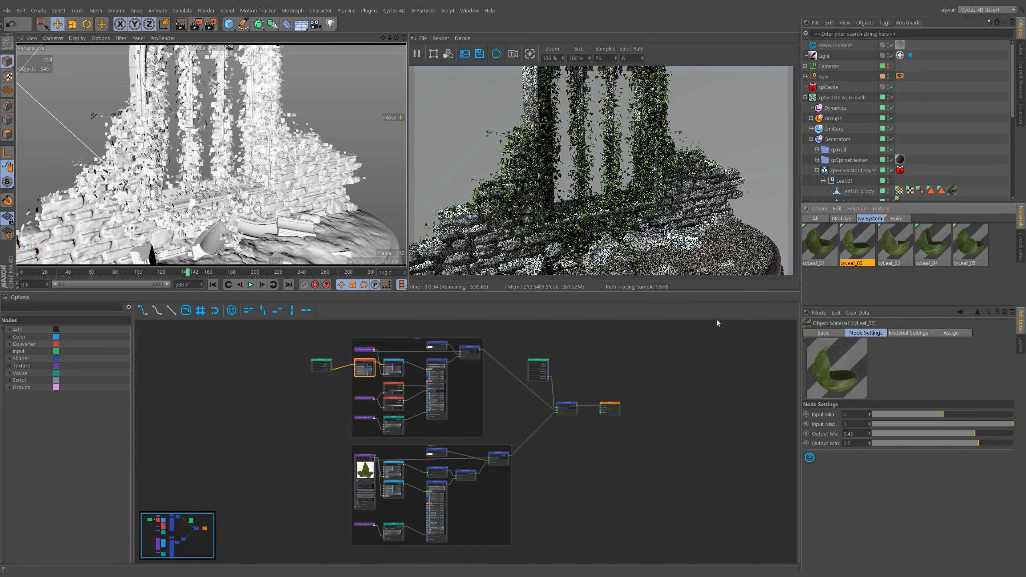
pyautogui.click(896, 251)
pyautogui.click(935, 250)
pyautogui.click(968, 253)
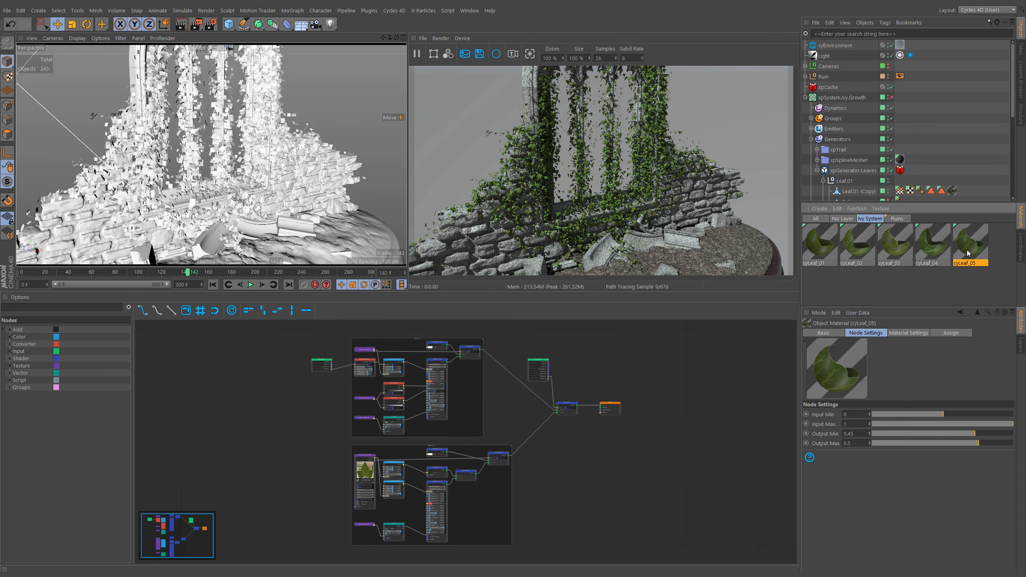
pyautogui.moveTo(1012, 97); pyautogui.dragTo(1017, 117)
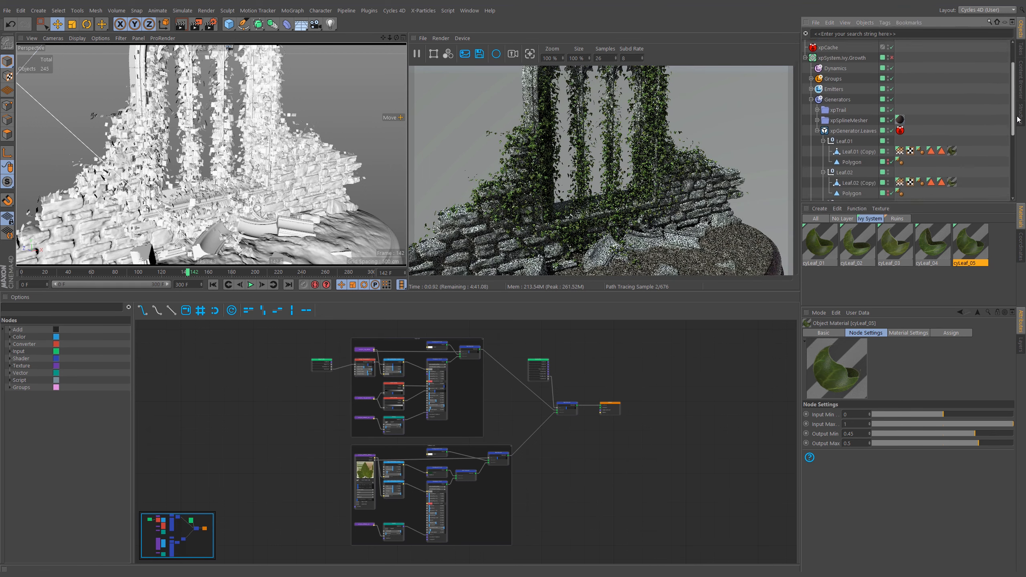
pyautogui.scroll(-4, 1003, 142)
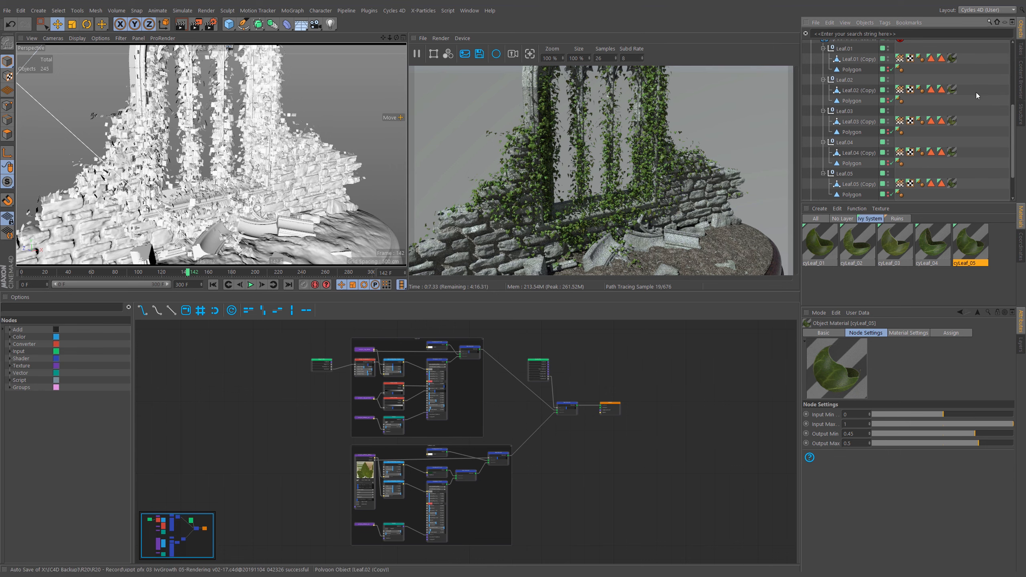
pyautogui.keyDown('alt'); pyautogui.moveTo(264, 118); pyautogui.dragTo(364, 102, button='right'); pyautogui.keyUp('alt')
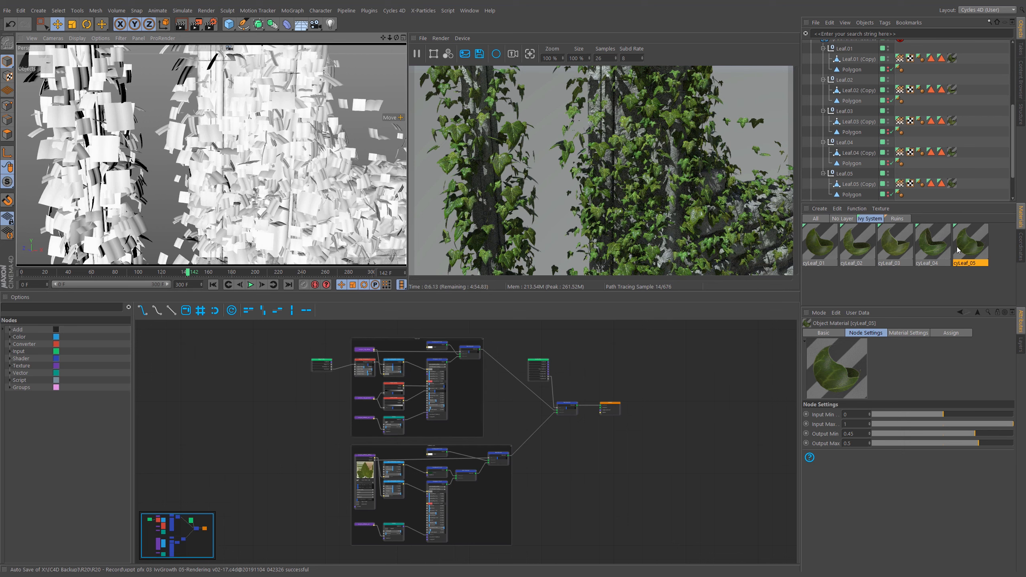
pyautogui.click(408, 355)
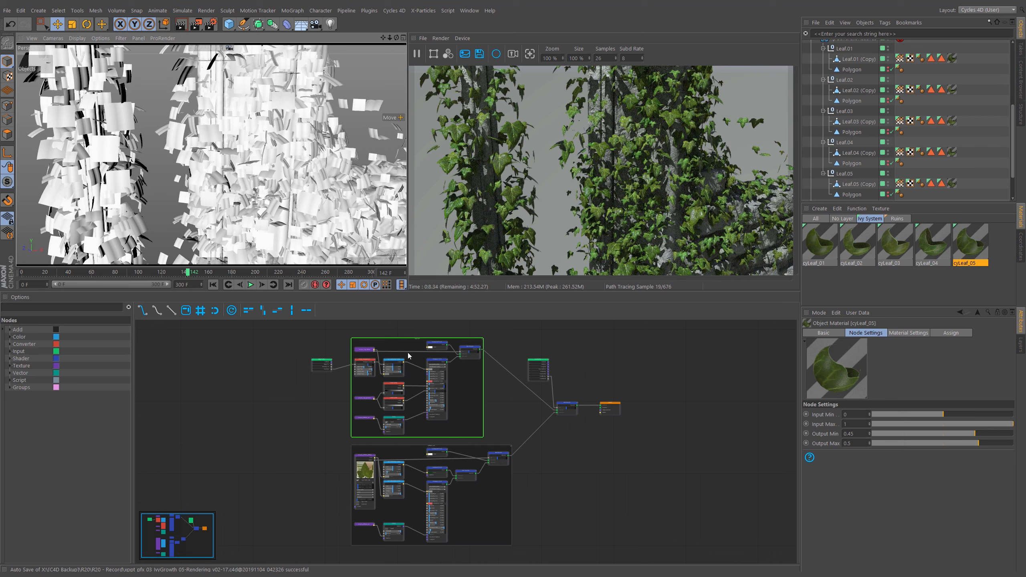
pyautogui.scroll(6, 367, 362)
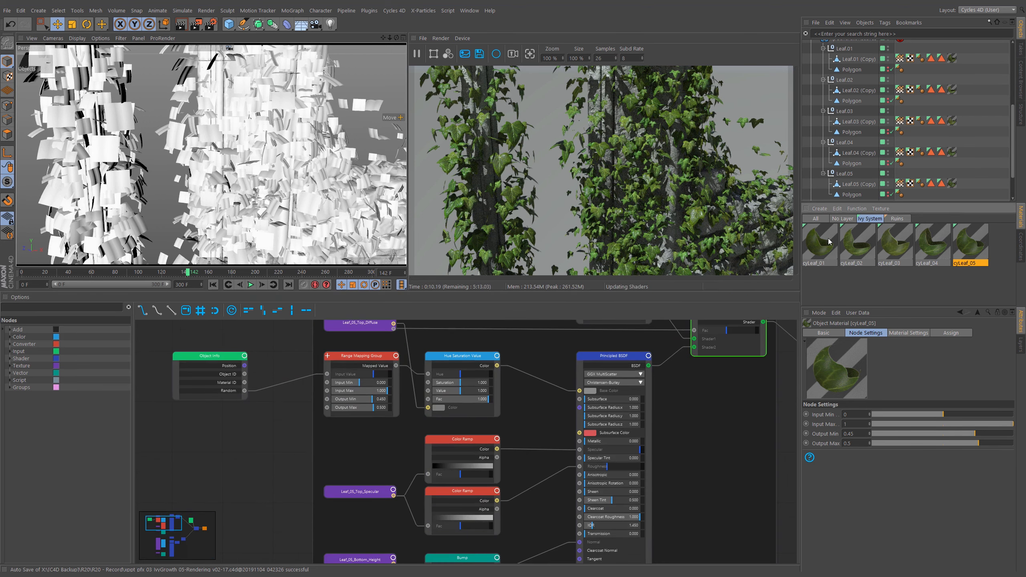
# Try an Output Min of 0 and an Output Max of 1 in cyLeaf_01's Range Mapping Group, and undo both changes
pyautogui.click(828, 241)
pyautogui.scroll(6, 379, 353)
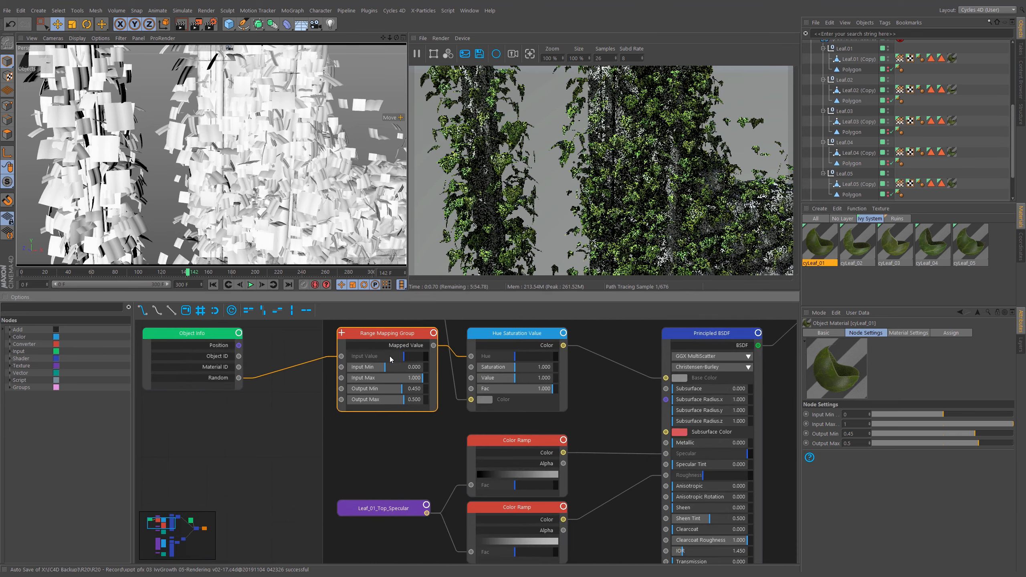
pyautogui.moveTo(330, 398); pyautogui.dragTo(319, 418, button='middle')
pyautogui.click(852, 433)
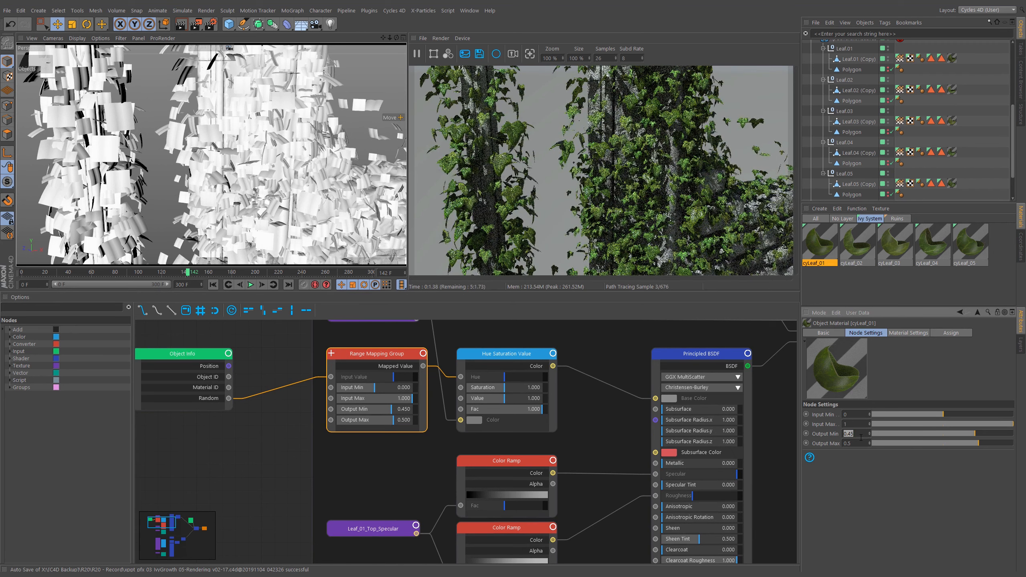
pyautogui.write('0')
pyautogui.press('Return')
pyautogui.click(862, 443)
pyautogui.write('1')
pyautogui.press('Return')
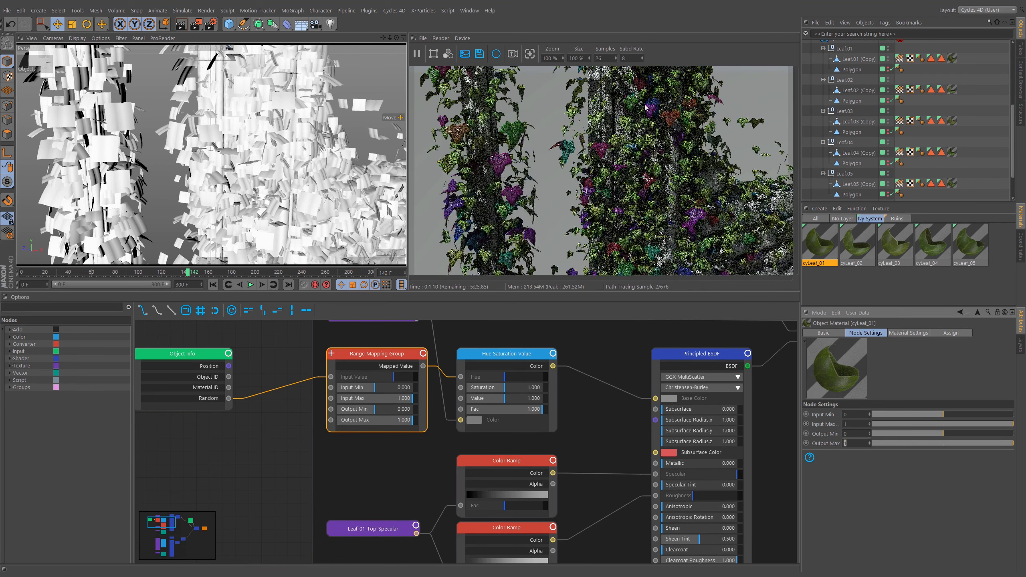
pyautogui.hotkey('ctrl', 'z')
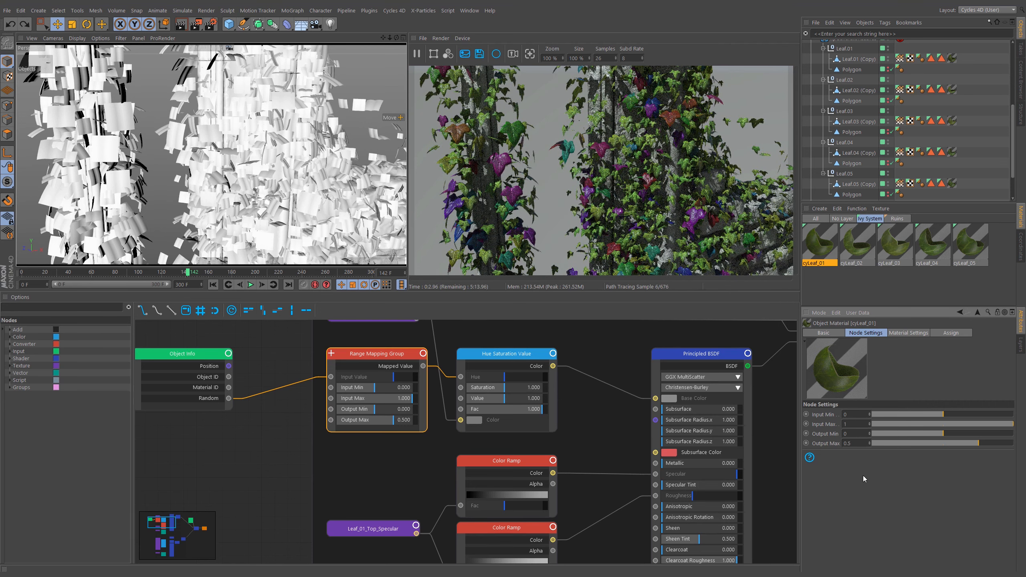
pyautogui.hotkey('ctrl', 'z')
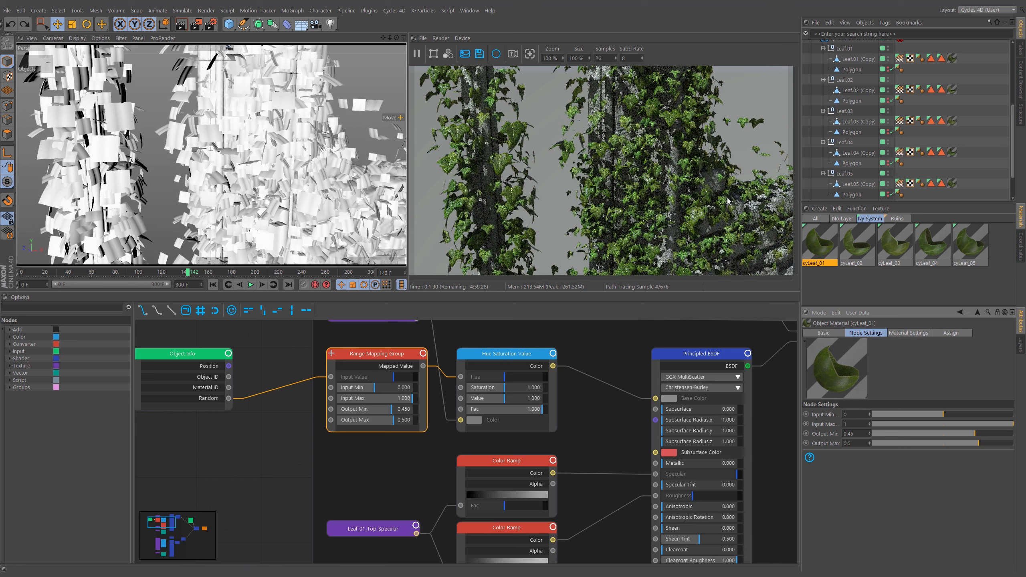
# Collapse the xpGenerator.Leaves hierarchy in the object list
pyautogui.scroll(3, 815, 75)
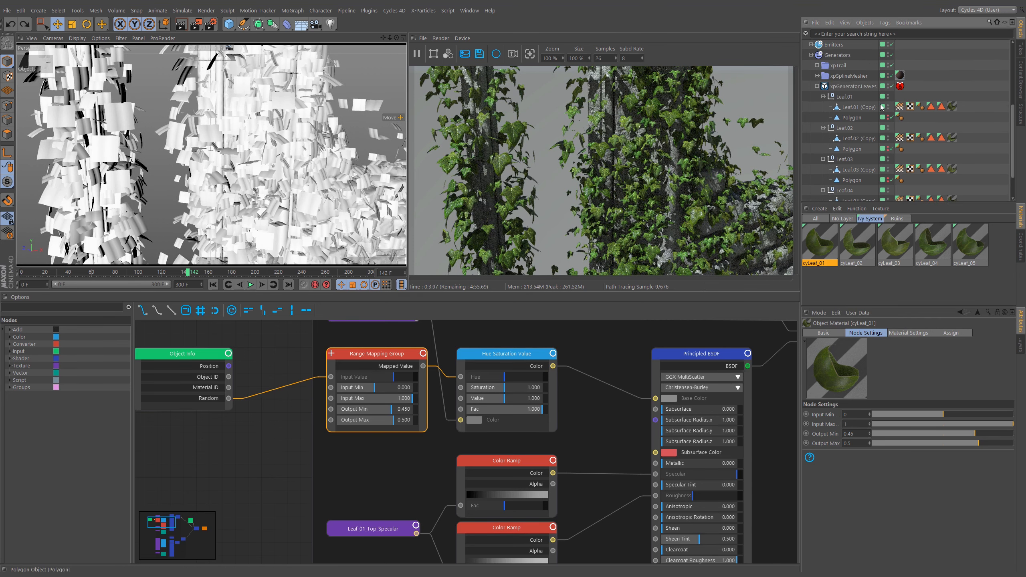
pyautogui.click(817, 86)
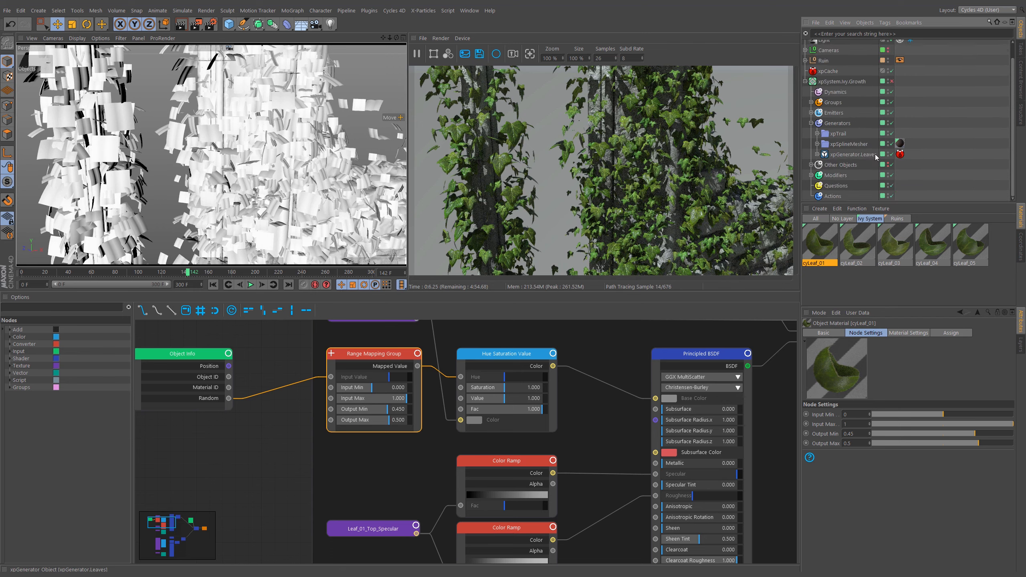
# Disable the xpGenerator.Leaves object, expand xpSplineMesher in the object list, and frame the bare ivy stems up close
pyautogui.click(891, 154)
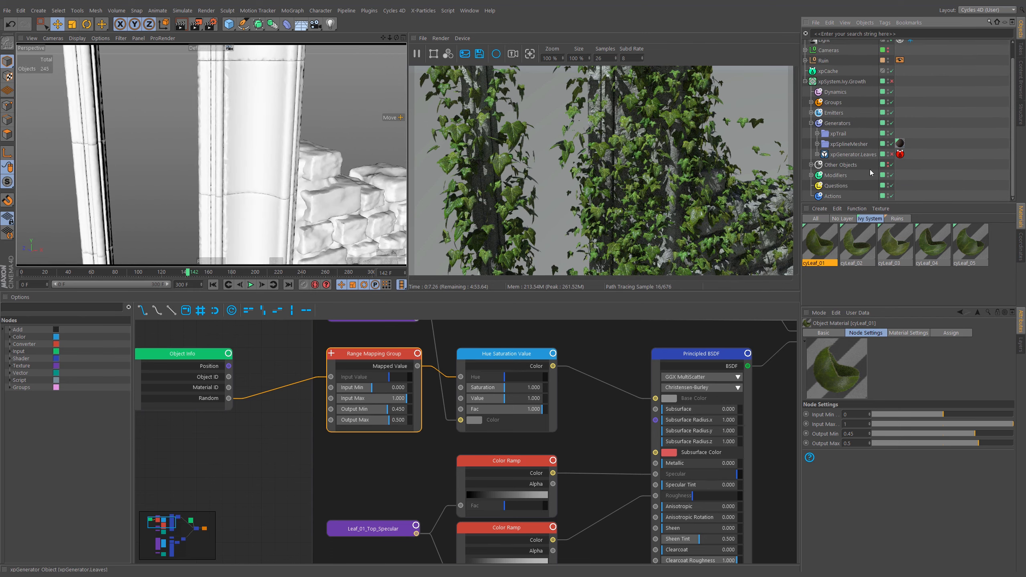
pyautogui.click(817, 144)
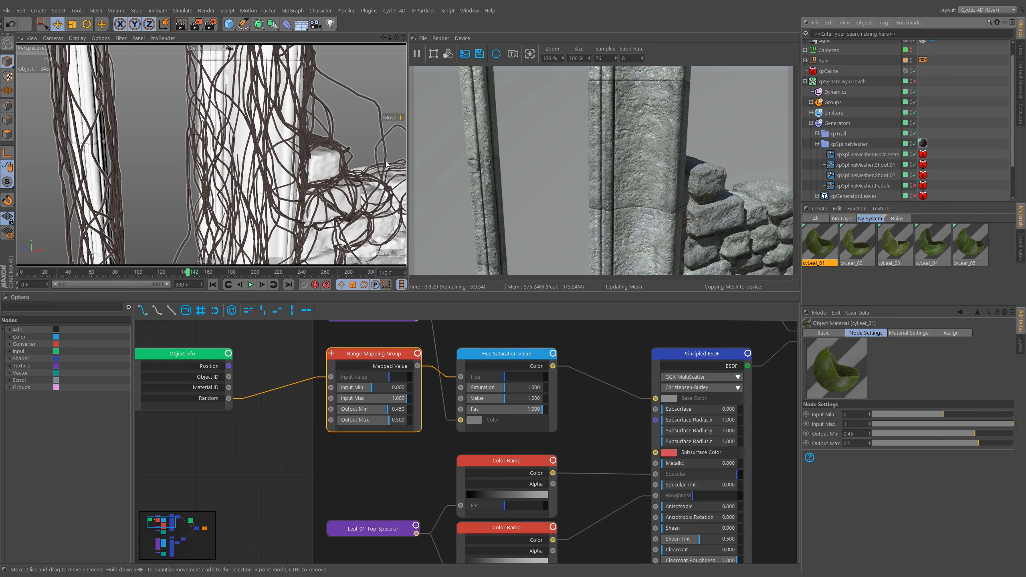
pyautogui.keyDown('alt'); pyautogui.moveTo(322, 211); pyautogui.dragTo(293, 97, button='middle'); pyautogui.keyUp('alt')
pyautogui.scroll(6, 286, 192)
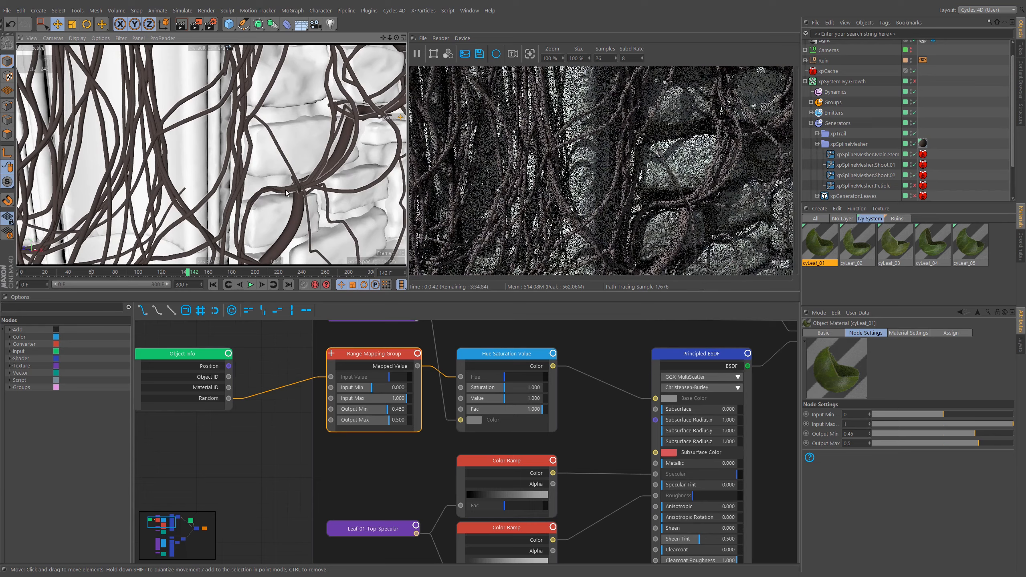
pyautogui.keyDown('alt'); pyautogui.moveTo(285, 190); pyautogui.dragTo(323, 180); pyautogui.keyUp('alt')
pyautogui.keyDown('alt'); pyautogui.moveTo(324, 179); pyautogui.dragTo(336, 178, button='middle'); pyautogui.keyUp('alt')
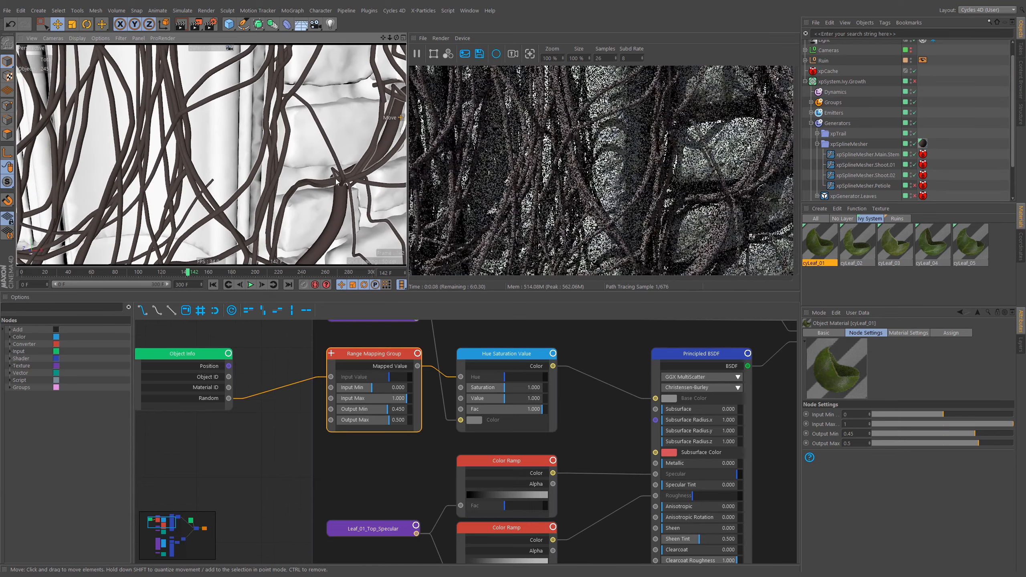
pyautogui.scroll(-1, 336, 180)
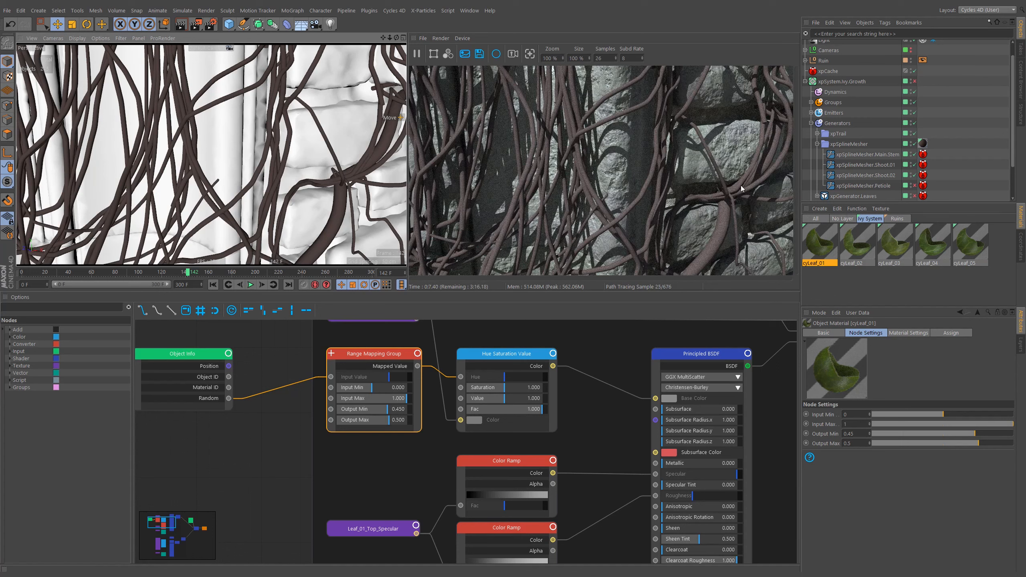
# Delete the Branches Viewport texture tag from xpSplineMesher and create a new Cycles 4D Object Material
pyautogui.click(923, 143)
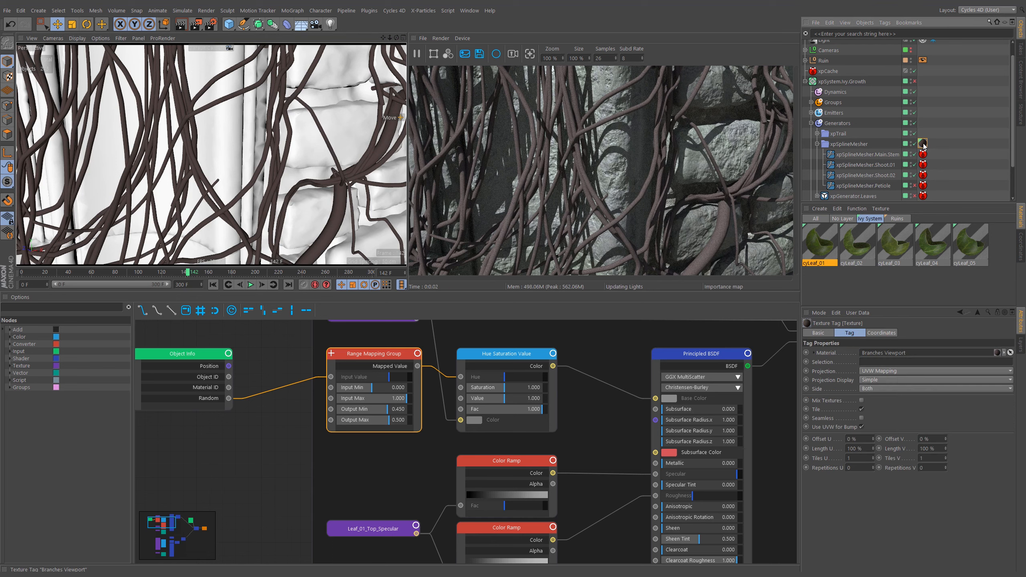
pyautogui.press('Delete')
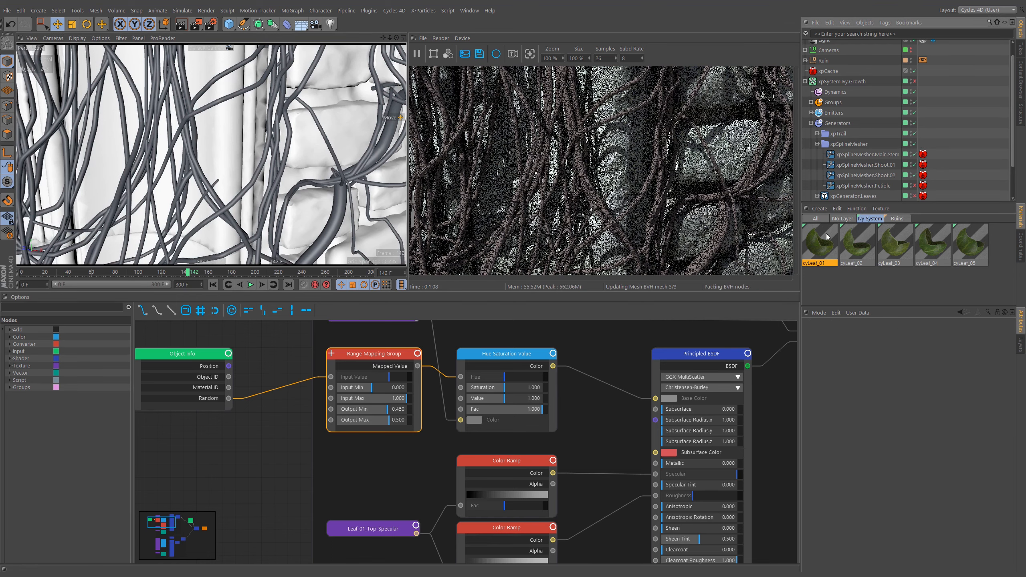
pyautogui.click(820, 208)
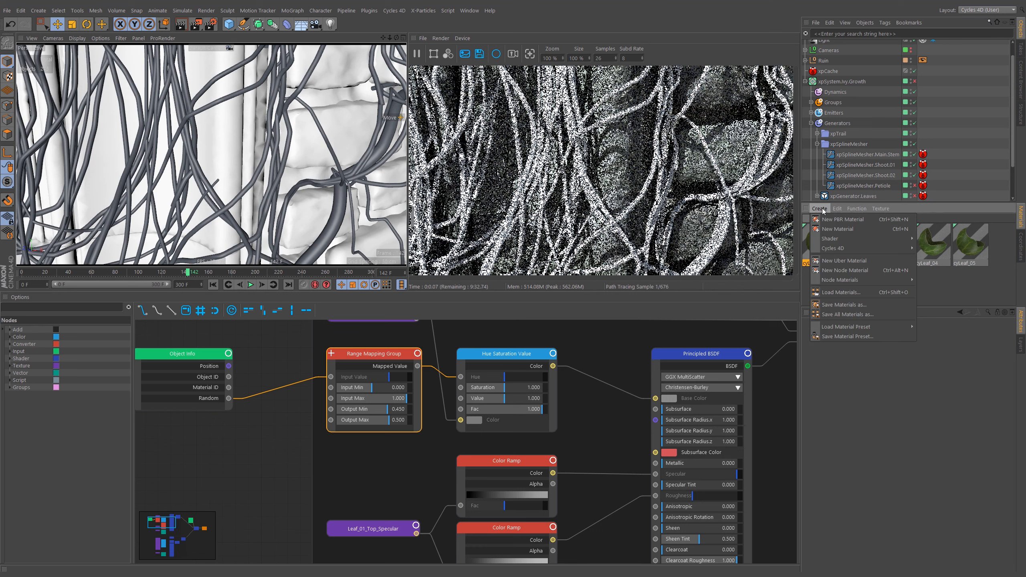
pyautogui.moveTo(828, 249)
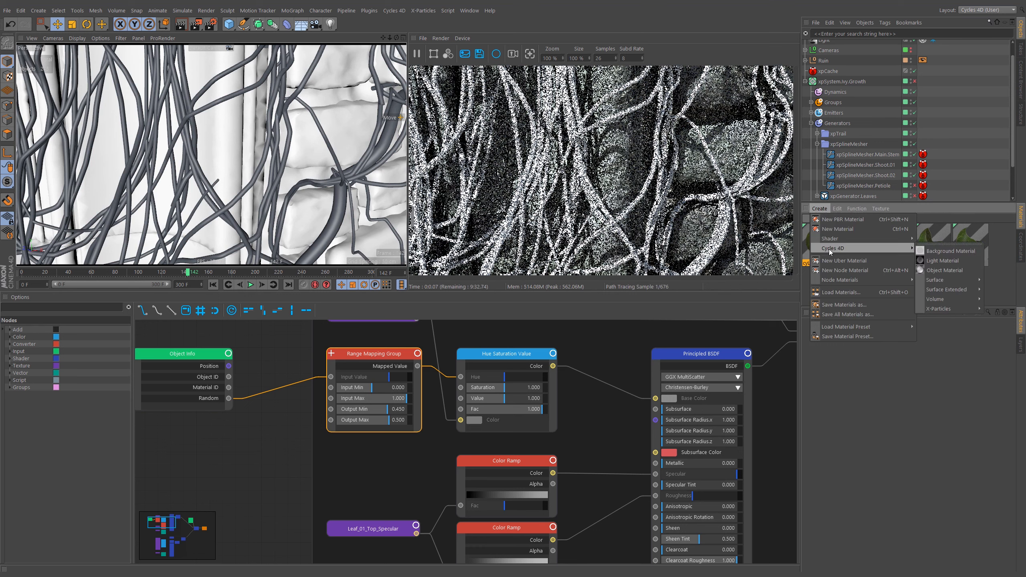
pyautogui.click(964, 268)
# Move the new object material into the Ivy System layer and rename it cyStems
pyautogui.click(845, 220)
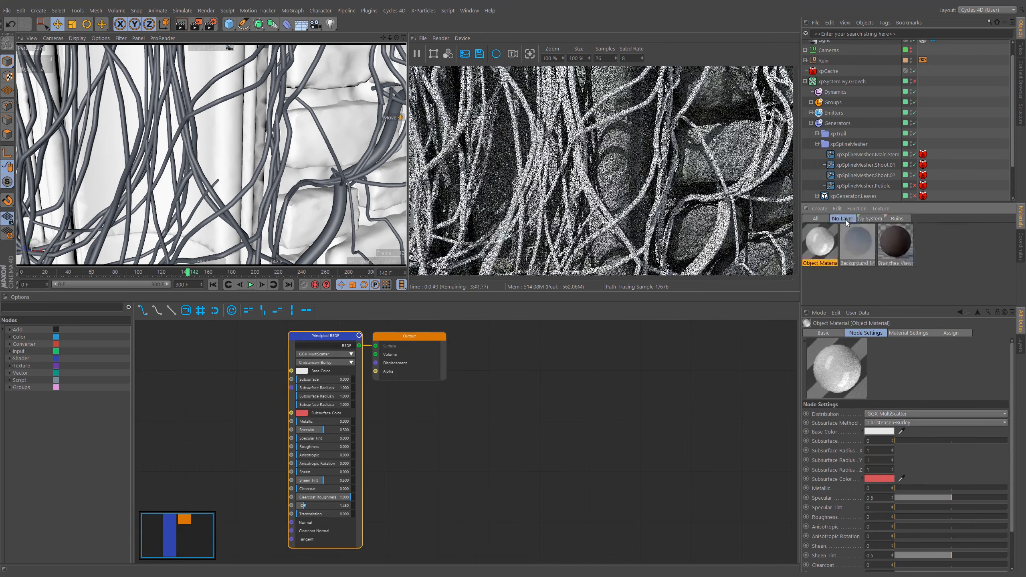
pyautogui.moveTo(862, 221); pyautogui.dragTo(864, 219)
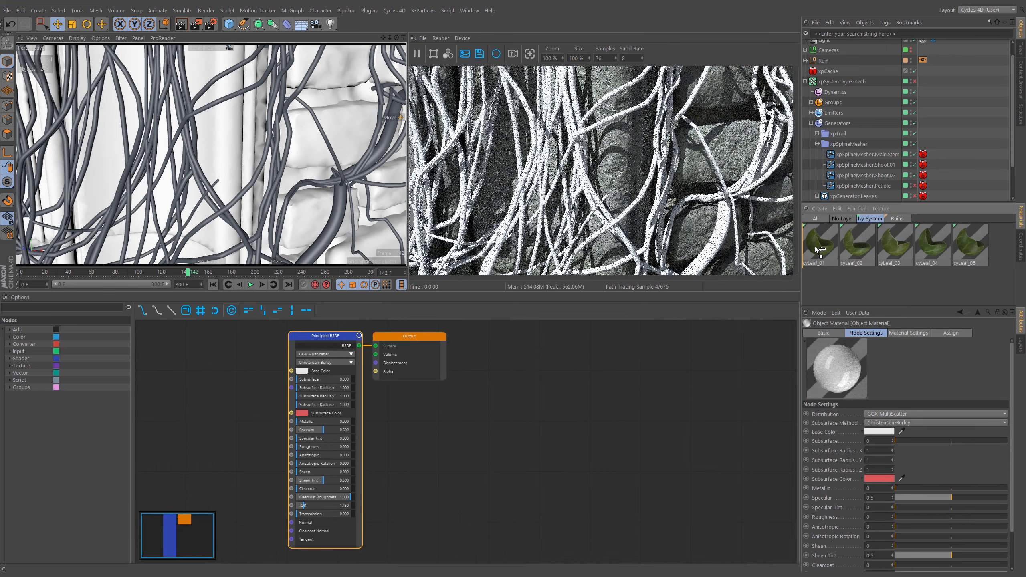
pyautogui.doubleClick(814, 263)
pyautogui.write('cyStem')
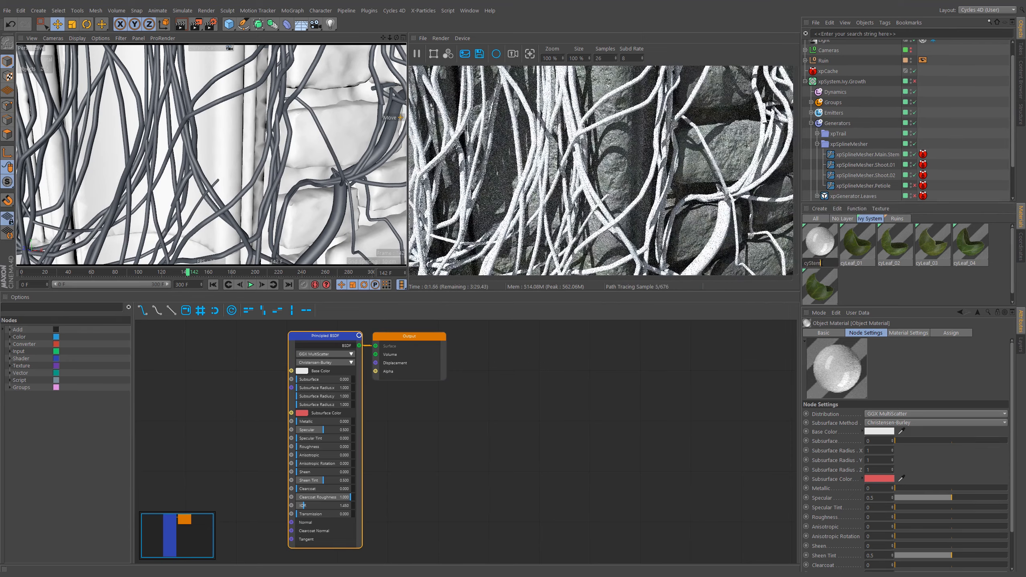
pyautogui.write('s')
pyautogui.press('Return')
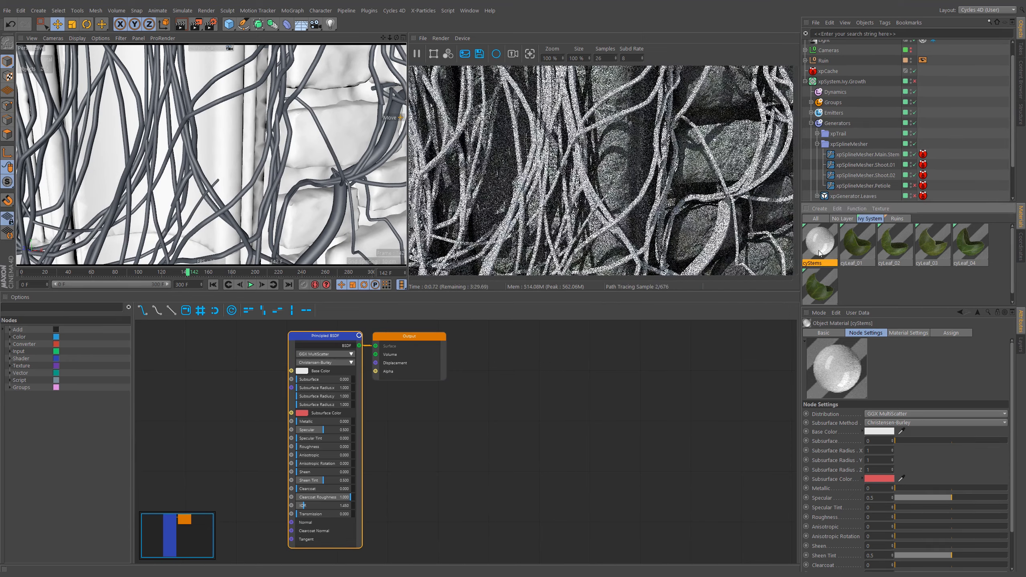
# Set the cyStems base color to a brown with H 22°, S 25%, V 46%, and apply the material to xpSplineMesher
pyautogui.moveTo(480, 423); pyautogui.dragTo(770, 428, button='middle')
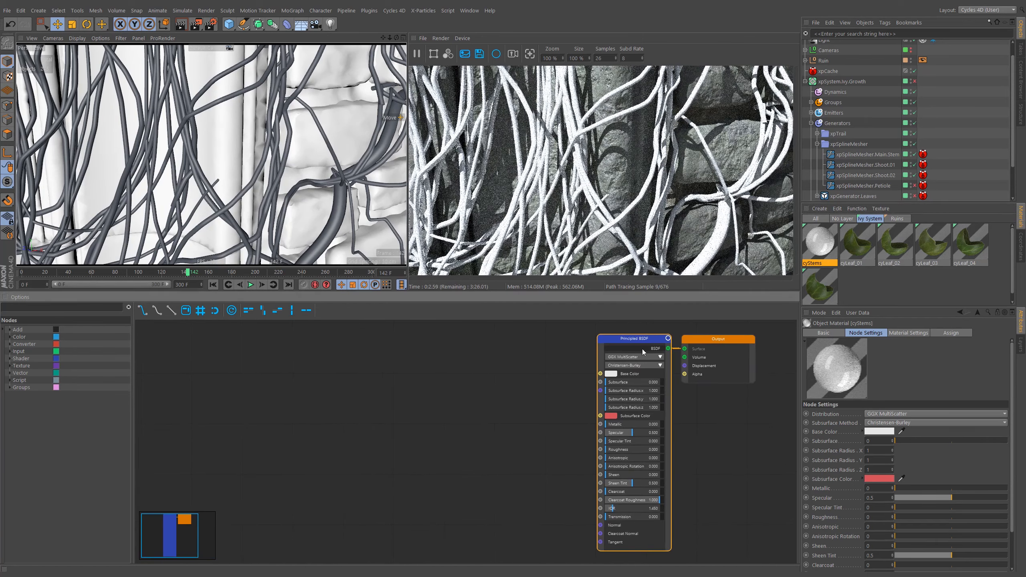
pyautogui.moveTo(606, 344); pyautogui.dragTo(563, 332)
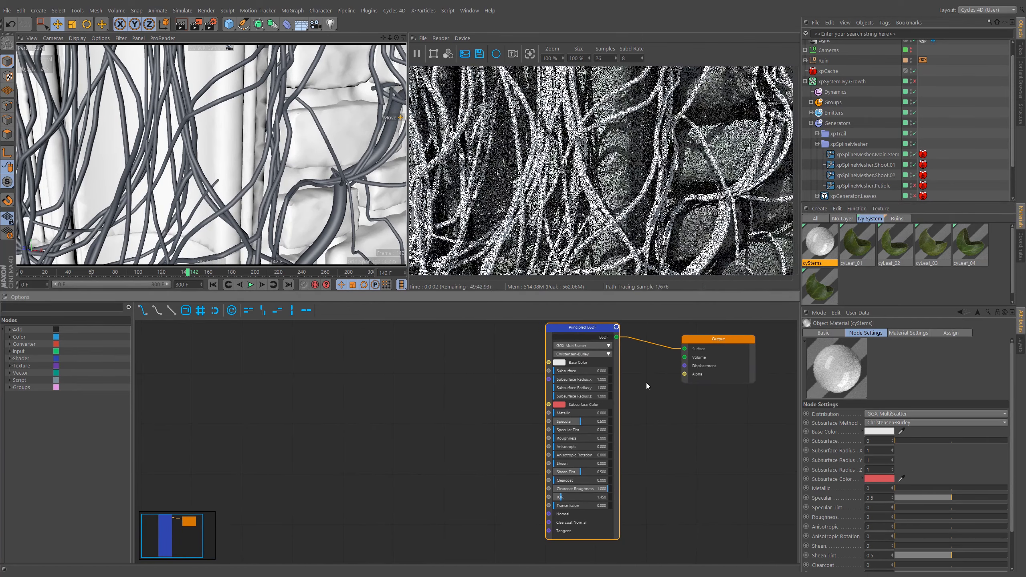
pyautogui.moveTo(646, 383); pyautogui.dragTo(698, 404, button='middle')
pyautogui.click(879, 431)
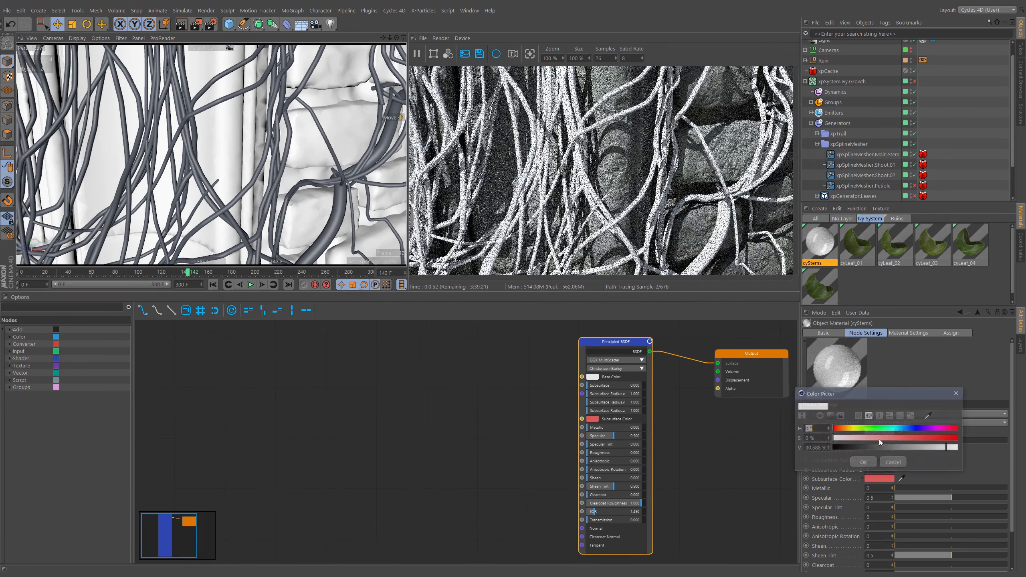
pyautogui.moveTo(923, 447); pyautogui.dragTo(912, 447)
pyautogui.click(870, 439)
pyautogui.click(844, 429)
pyautogui.click(880, 438)
pyautogui.click(891, 446)
pyautogui.click(863, 438)
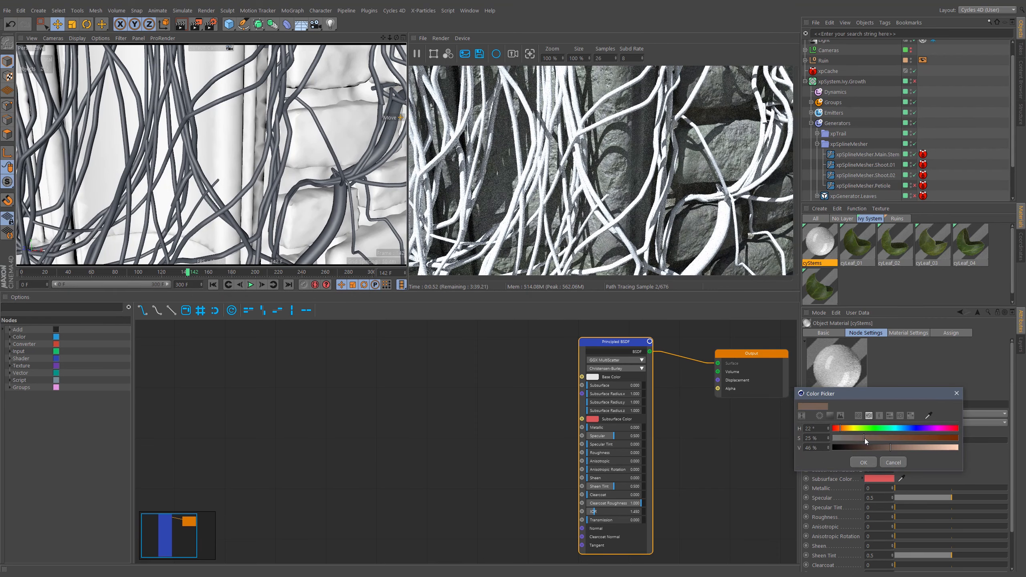
pyautogui.click(861, 462)
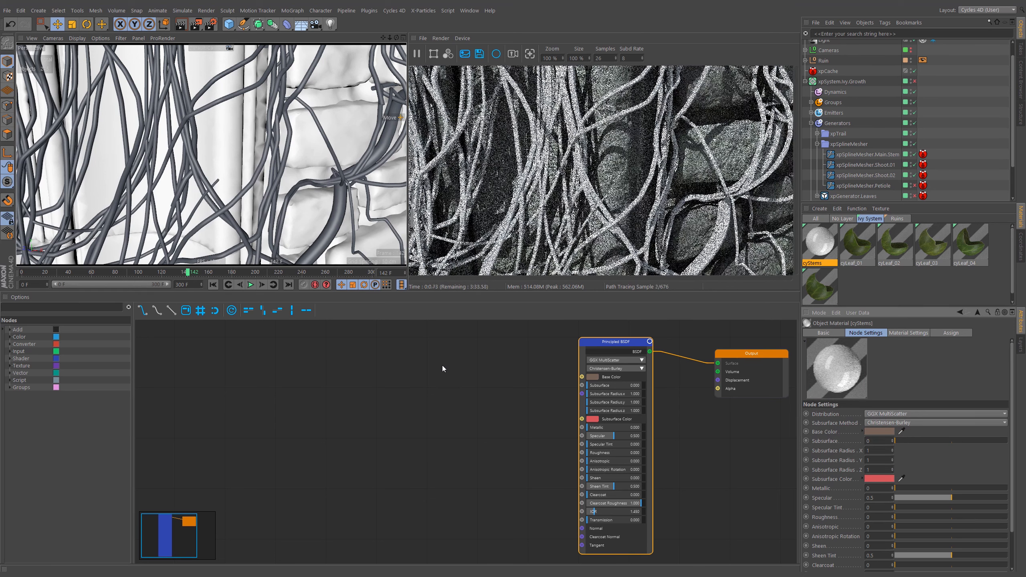
pyautogui.moveTo(815, 243); pyautogui.dragTo(848, 142)
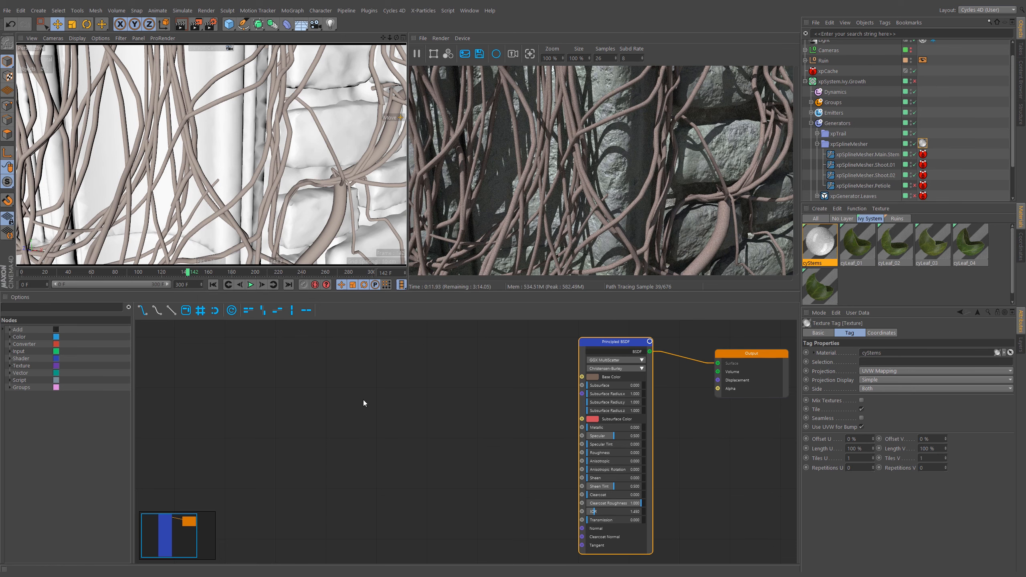
# Add a Noise Texture node to cyStems and preview its Color output on the rendered stems, near and far
pyautogui.moveTo(363, 399); pyautogui.dragTo(393, 395, button='middle')
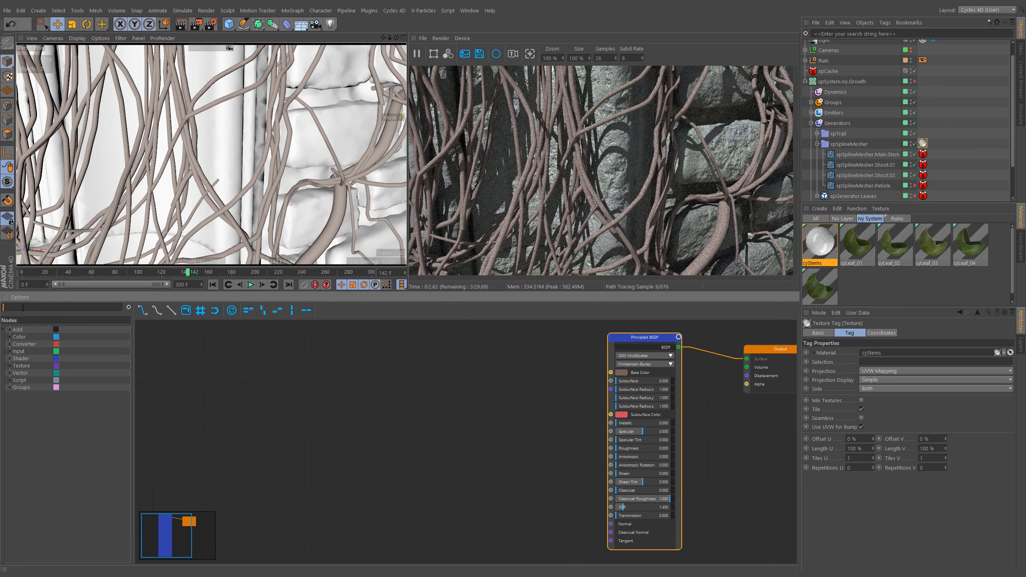
pyautogui.write('noi')
pyautogui.moveTo(26, 330); pyautogui.dragTo(289, 384)
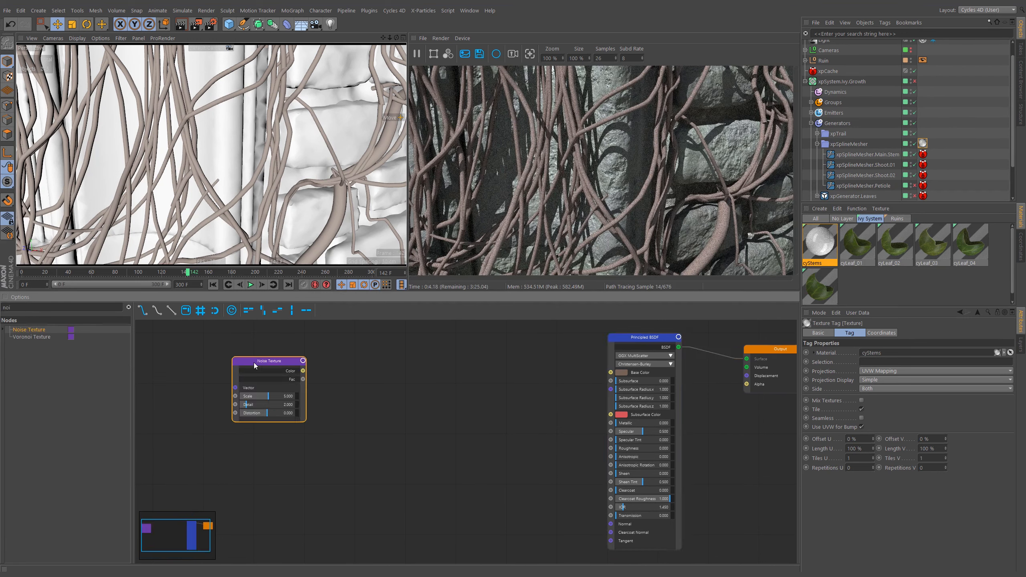
pyautogui.click(291, 373)
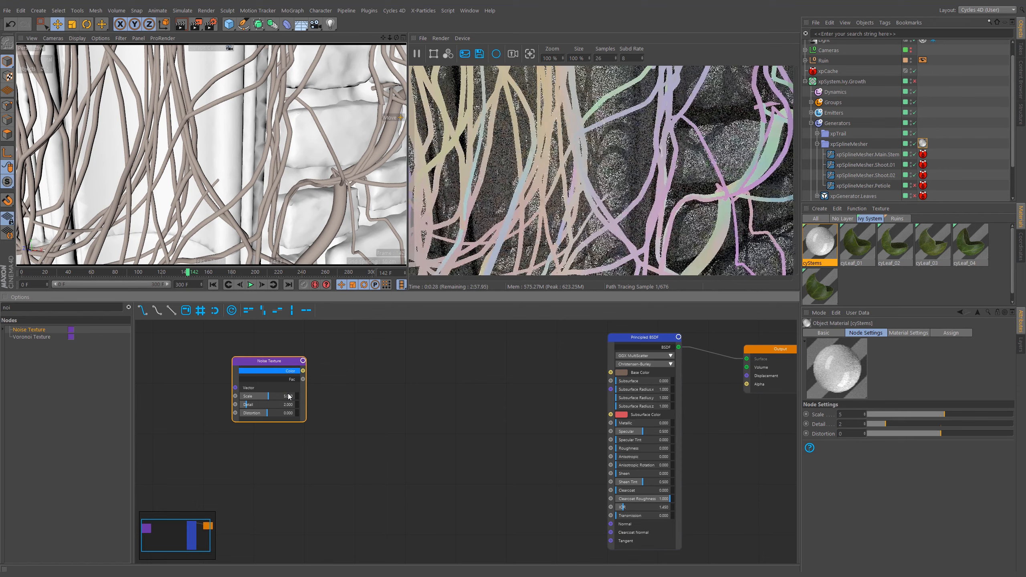
pyautogui.keyDown('alt'); pyautogui.moveTo(290, 165); pyautogui.dragTo(246, 170, button='right'); pyautogui.keyUp('alt')
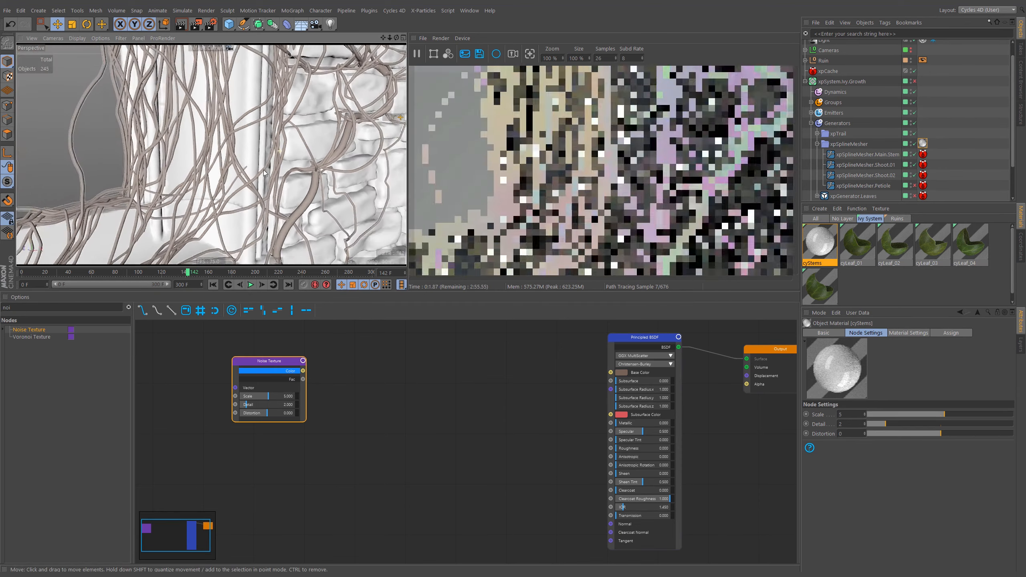
pyautogui.keyDown('alt'); pyautogui.moveTo(246, 170); pyautogui.dragTo(270, 174); pyautogui.keyUp('alt')
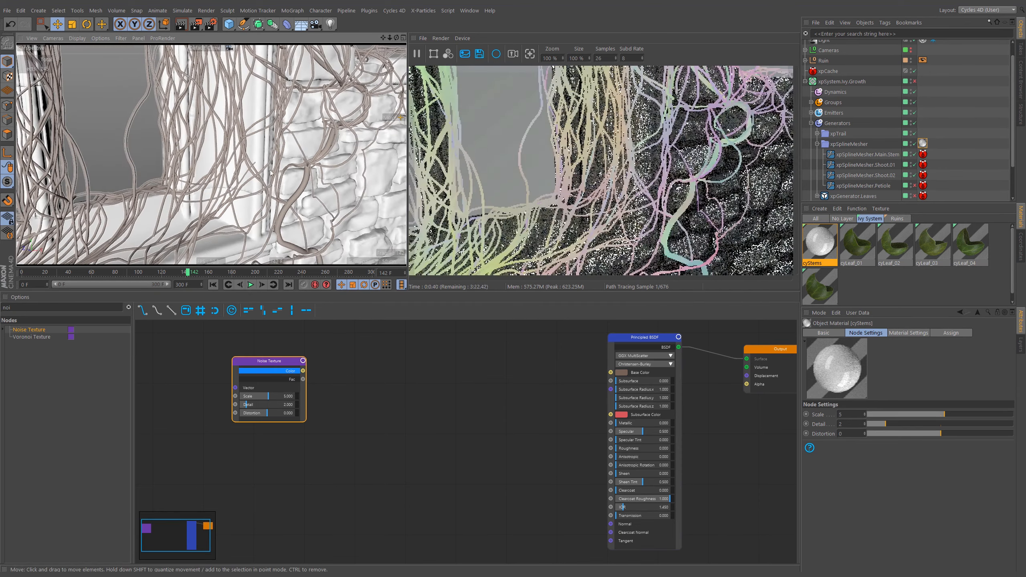
pyautogui.keyDown('alt'); pyautogui.moveTo(270, 173); pyautogui.dragTo(242, 164, button='right'); pyautogui.keyUp('alt')
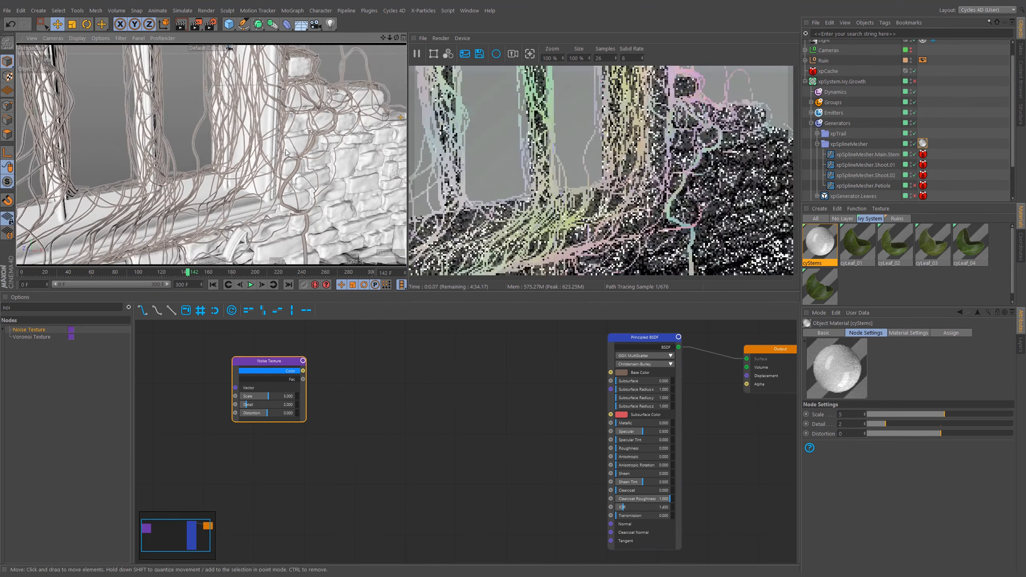
pyautogui.keyDown('alt'); pyautogui.moveTo(284, 153); pyautogui.dragTo(277, 178, button='middle'); pyautogui.keyUp('alt')
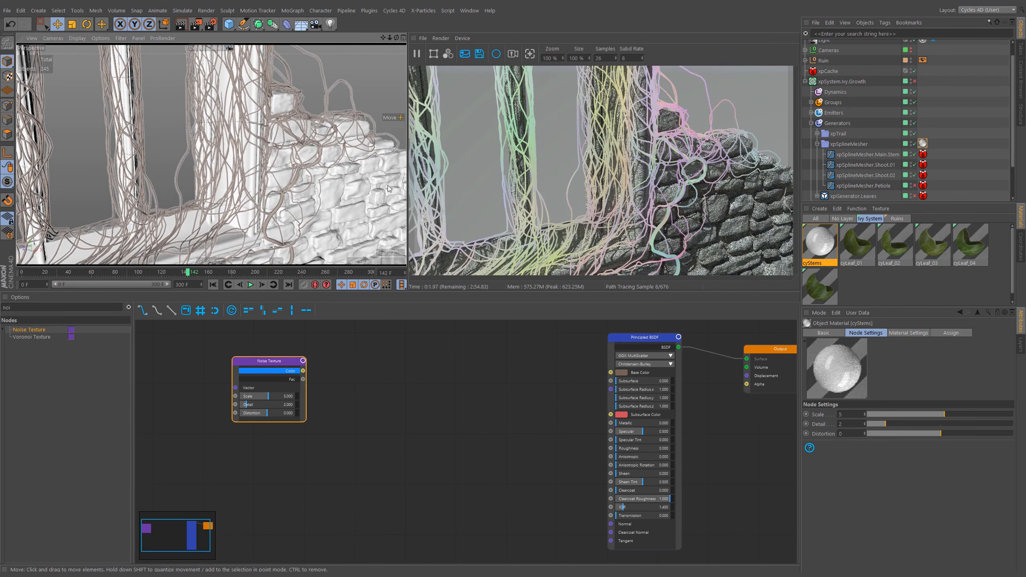
pyautogui.keyDown('alt'); pyautogui.moveTo(251, 165); pyautogui.dragTo(283, 177, button='right'); pyautogui.keyUp('alt')
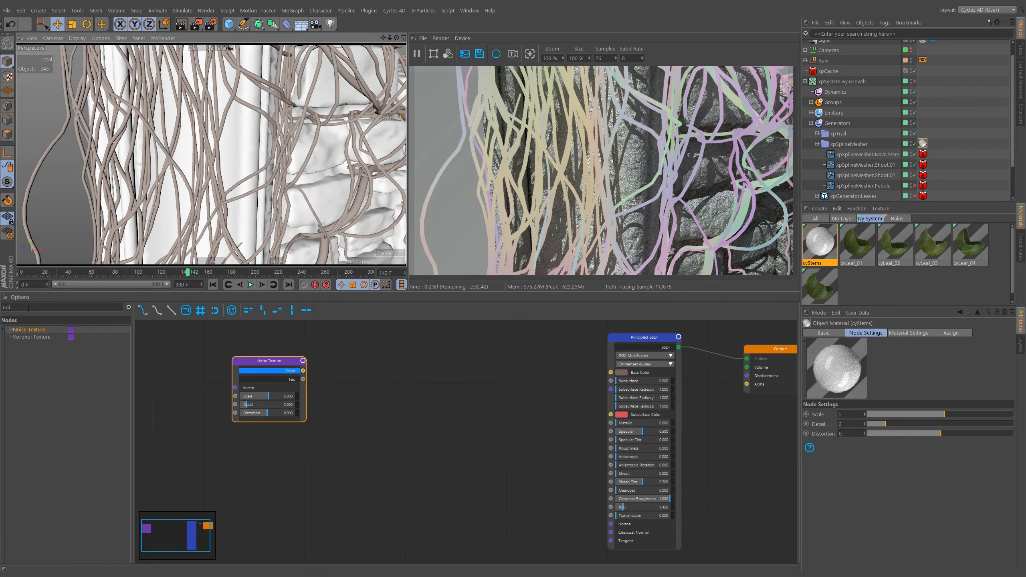
# Add a Texture Coordinate node and connect its Object output to the Noise Texture's Vector input
pyautogui.moveTo(15, 309); pyautogui.dragTo(6, 312)
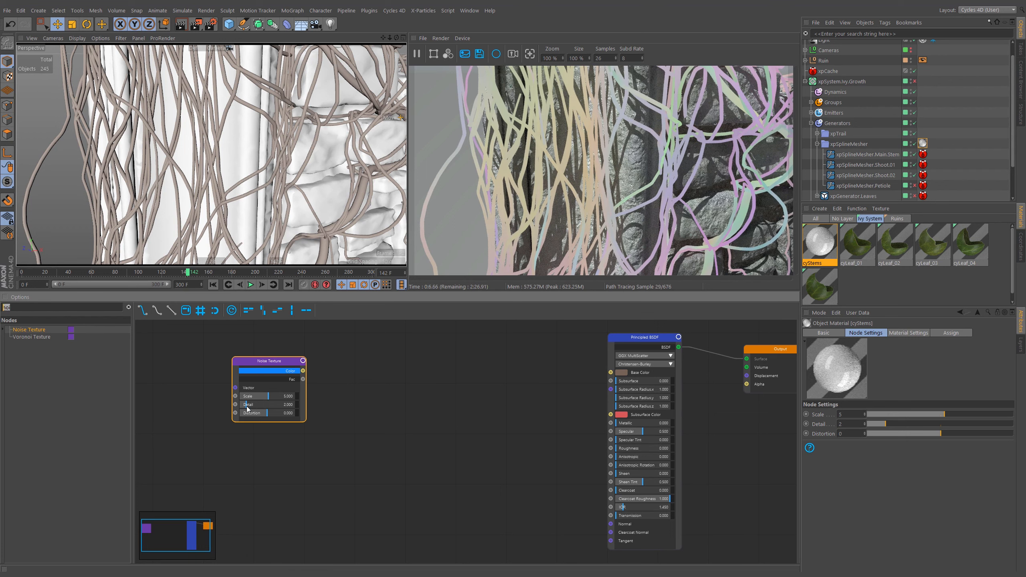
pyautogui.write('tex')
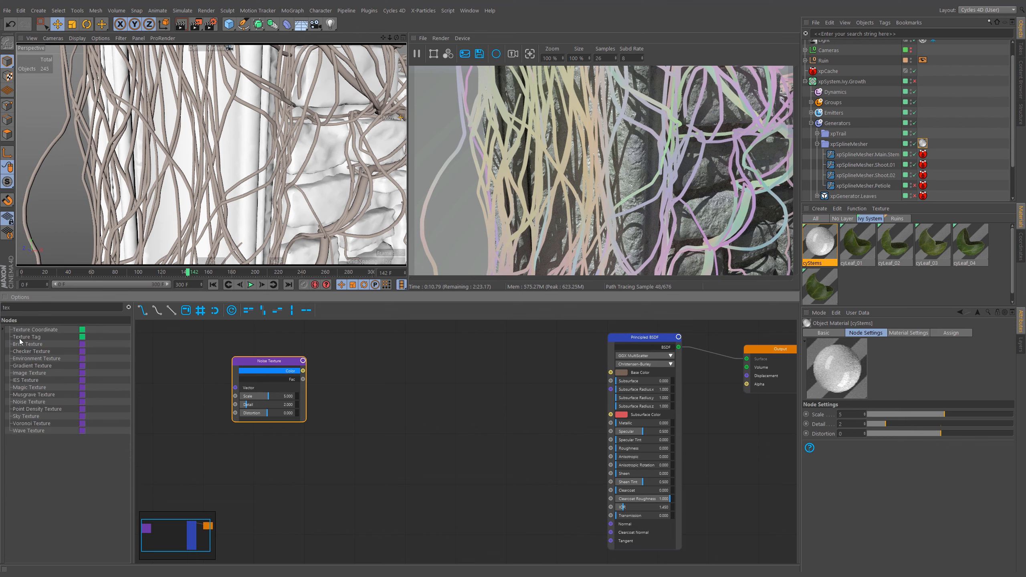
pyautogui.moveTo(159, 340); pyautogui.dragTo(162, 339)
pyautogui.moveTo(345, 367); pyautogui.dragTo(558, 363, button='middle')
pyautogui.moveTo(431, 341); pyautogui.dragTo(381, 348)
pyautogui.moveTo(398, 383); pyautogui.dragTo(448, 384)
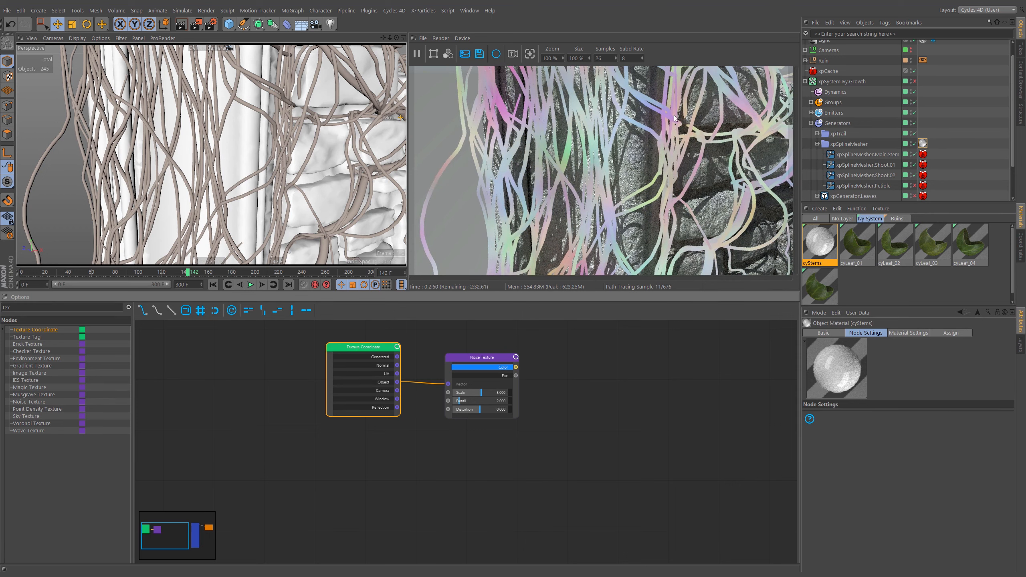
pyautogui.moveTo(369, 351); pyautogui.dragTo(328, 360)
# Raise the Noise Texture's Scale to about 87 and its Detail to about 3.5 while checking the stems in the render
pyautogui.moveTo(555, 346); pyautogui.dragTo(474, 404)
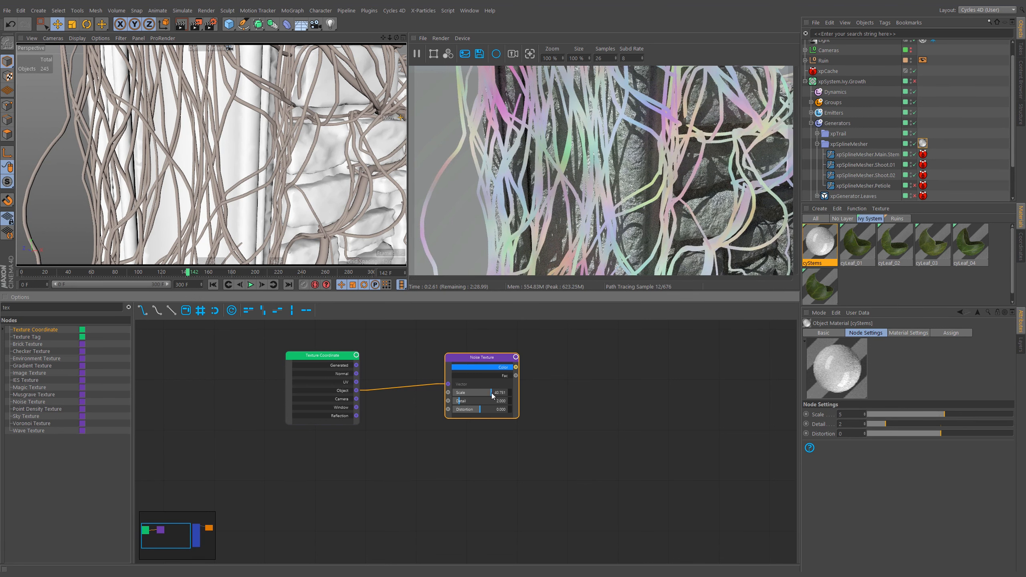
pyautogui.moveTo(492, 394); pyautogui.dragTo(502, 398)
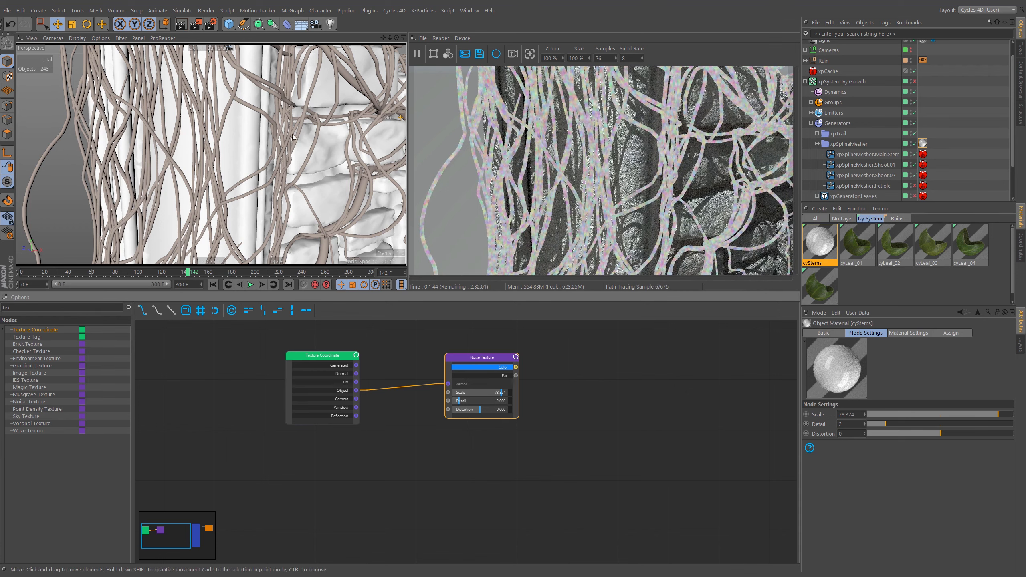
pyautogui.keyDown('alt'); pyautogui.moveTo(306, 127); pyautogui.dragTo(314, 144); pyautogui.keyUp('alt')
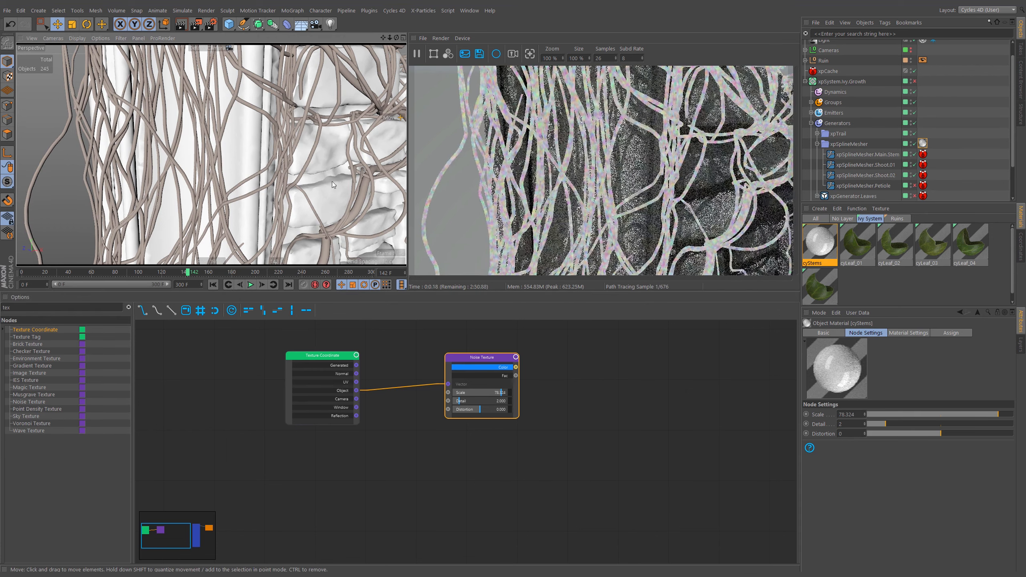
pyautogui.keyDown('alt'); pyautogui.moveTo(363, 183); pyautogui.dragTo(383, 185, button='right'); pyautogui.keyUp('alt')
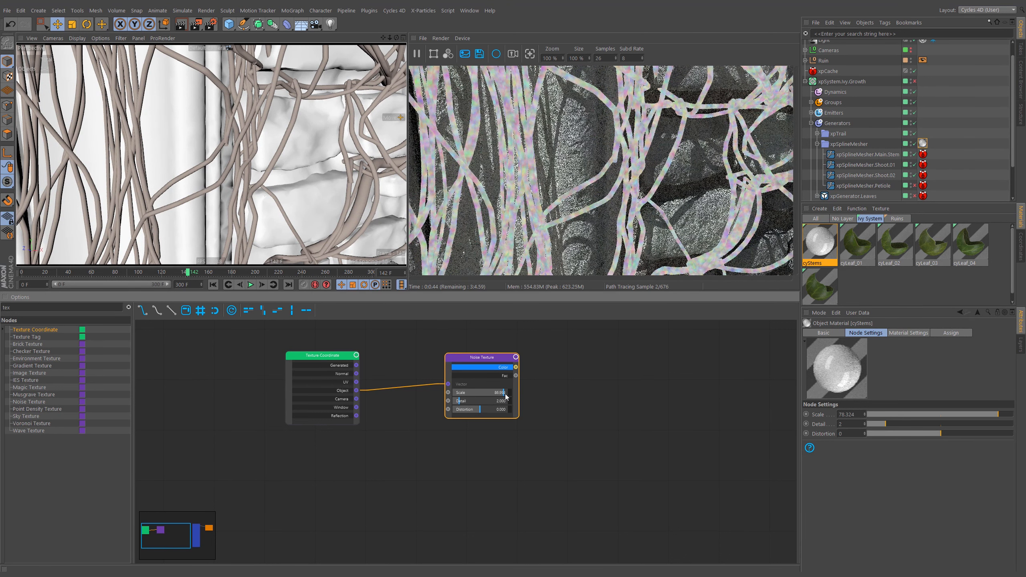
pyautogui.moveTo(460, 401); pyautogui.dragTo(464, 403)
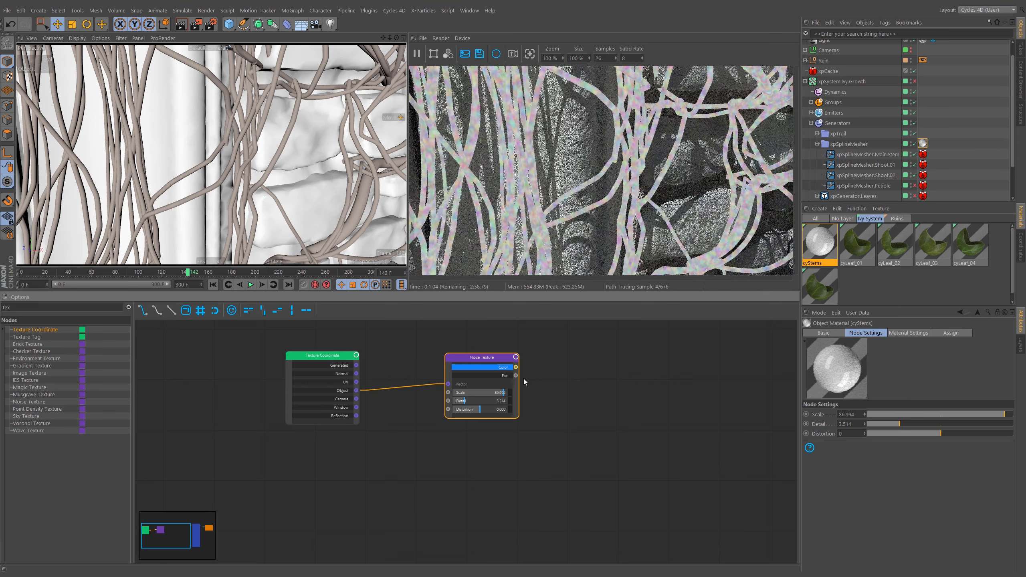
# Add a Bump node between the Noise Texture and the Principled BSDF
pyautogui.moveTo(640, 428); pyautogui.dragTo(544, 405, button='middle')
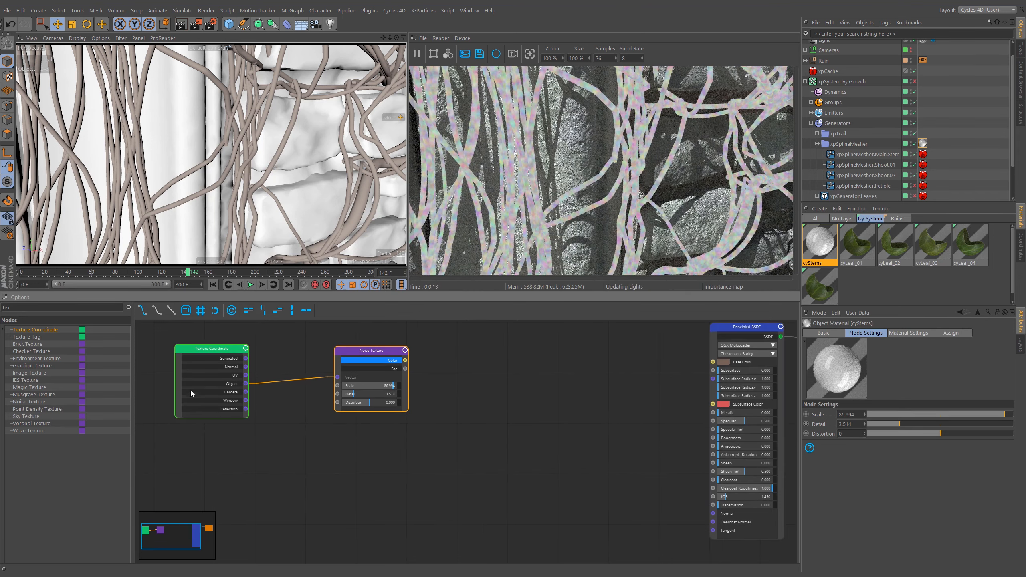
pyautogui.doubleClick(28, 311)
pyautogui.write('b')
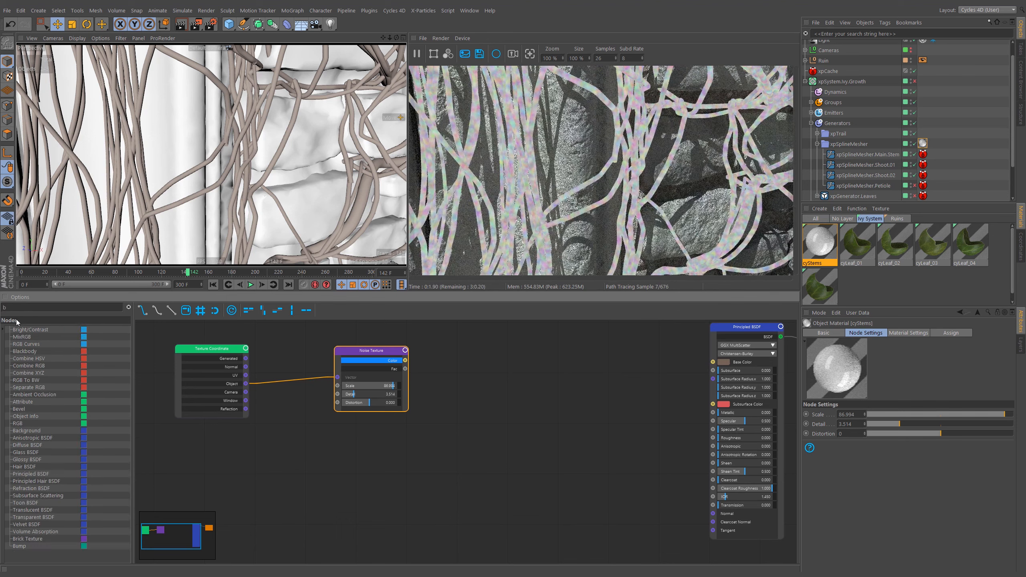
pyautogui.write('um')
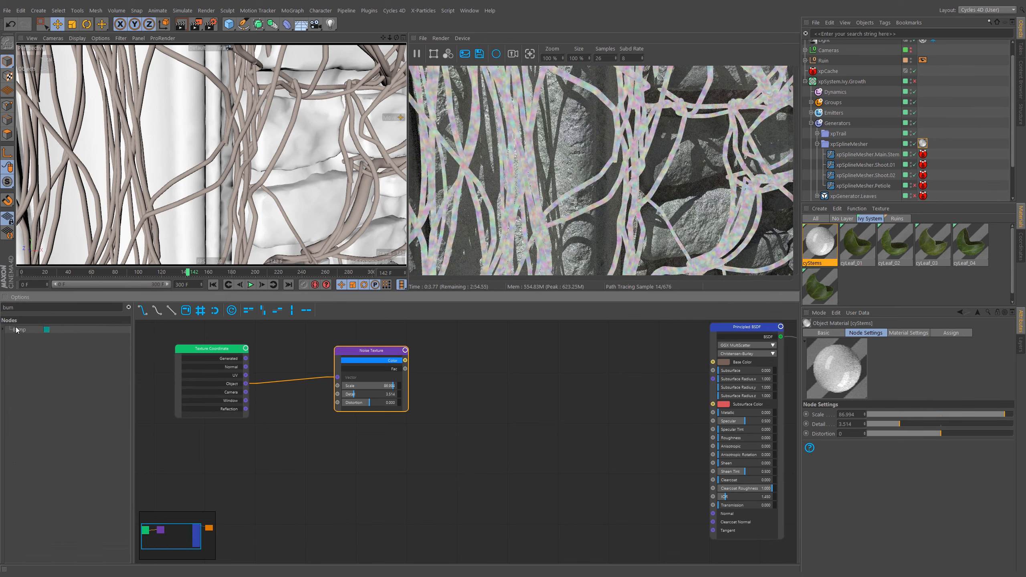
pyautogui.moveTo(16, 330); pyautogui.dragTo(561, 459)
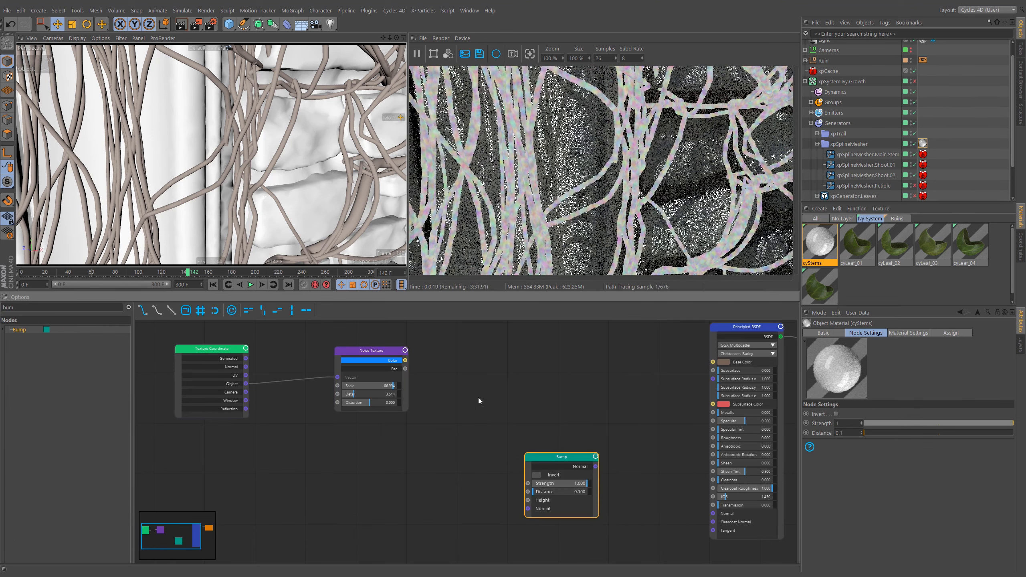
# Connect the Noise Texture's Fac output to the Bump's Height, and the Bump's Normal output to the Principled BSDF's Normal
pyautogui.click(391, 352)
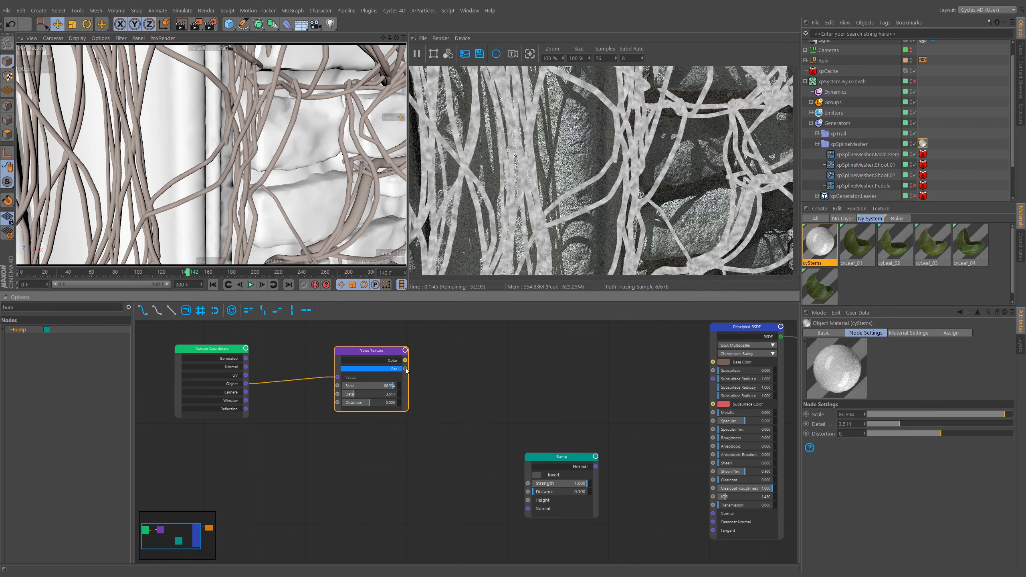
pyautogui.moveTo(406, 369); pyautogui.dragTo(525, 501)
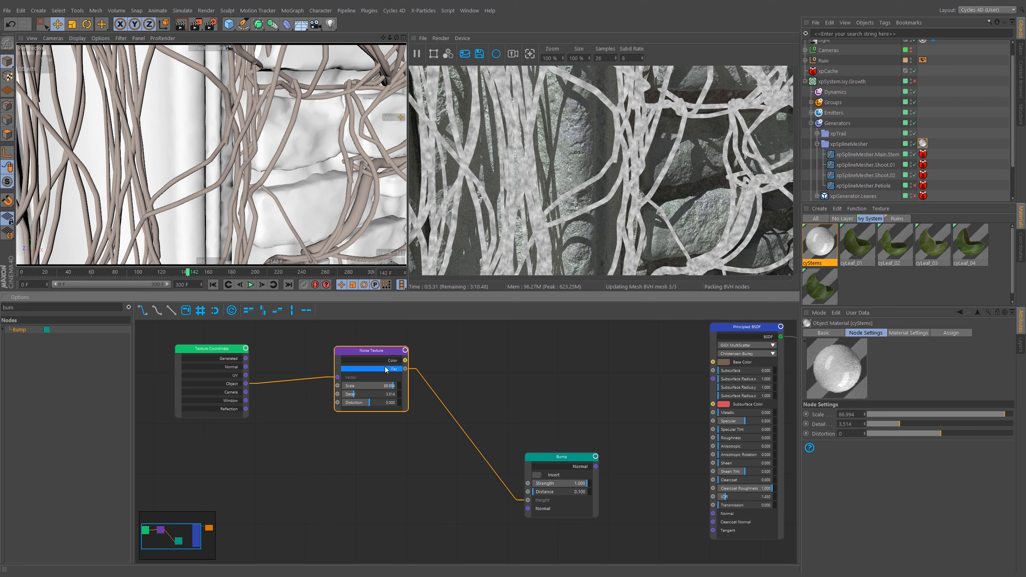
pyautogui.moveTo(596, 467); pyautogui.dragTo(713, 513)
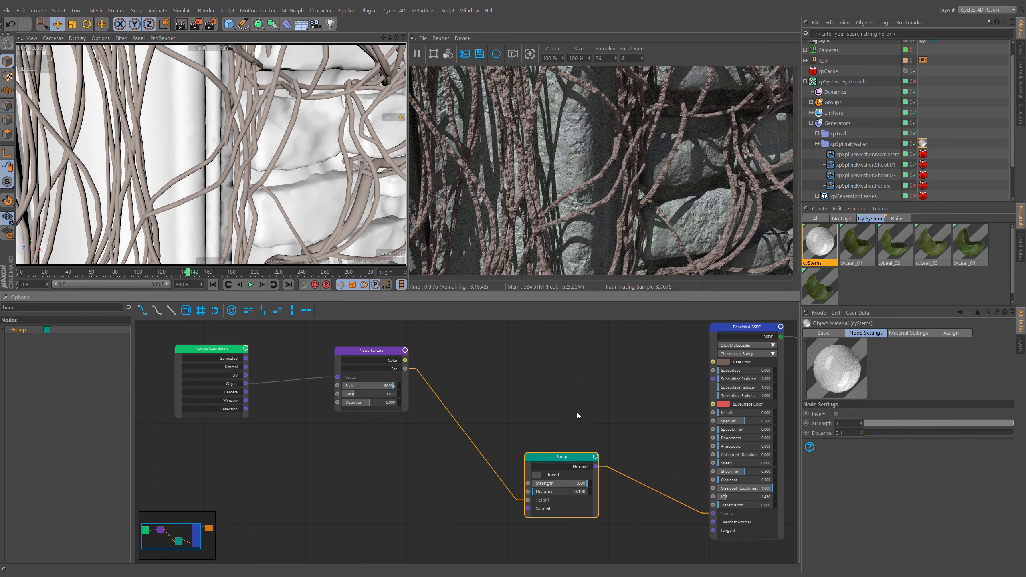
# Set the Bump node's Distance to 0.05 and lower its Strength to about 0.68
pyautogui.click(836, 433)
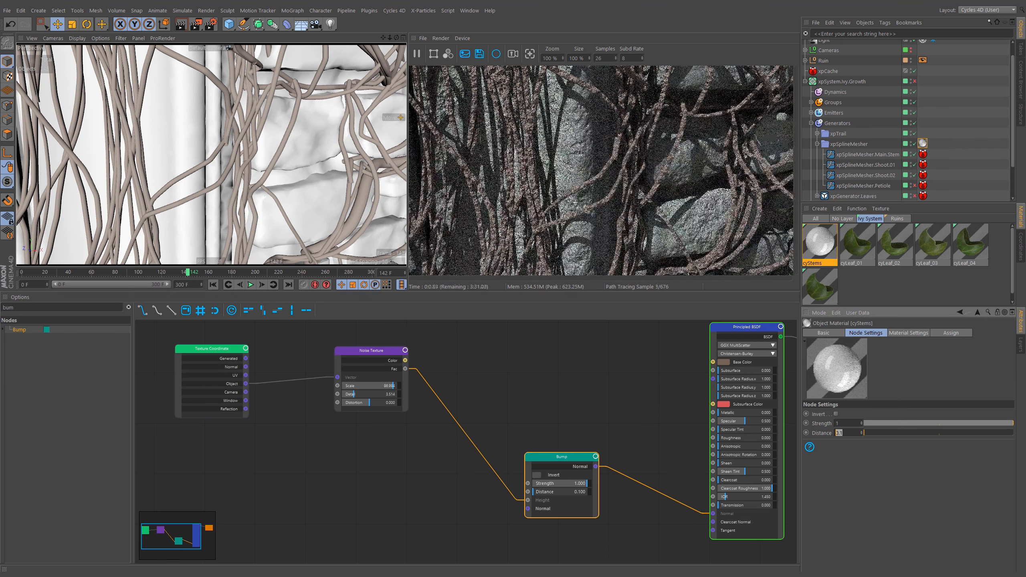
pyautogui.write('0.05')
pyautogui.press('Return')
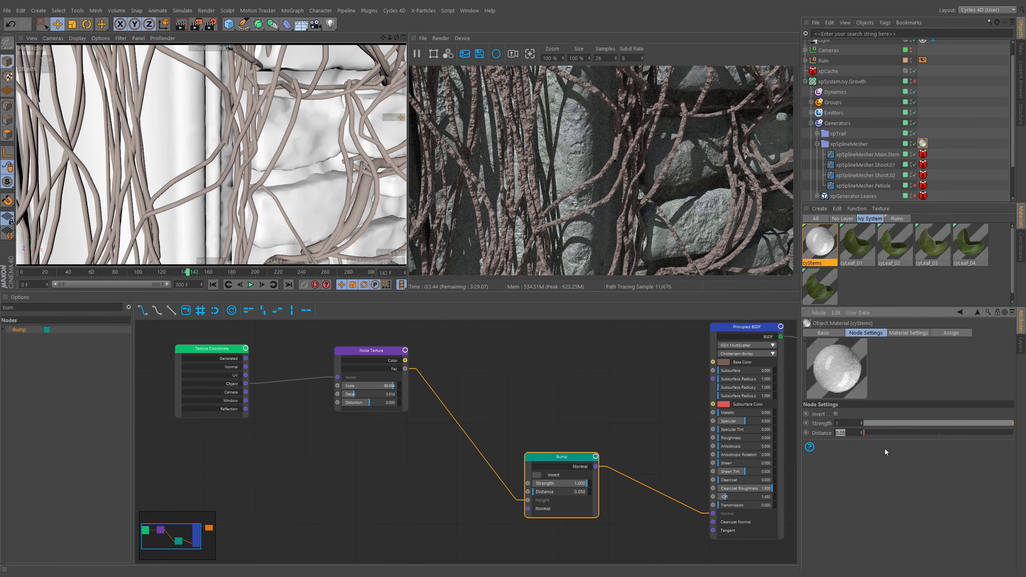
pyautogui.moveTo(990, 423); pyautogui.dragTo(964, 425)
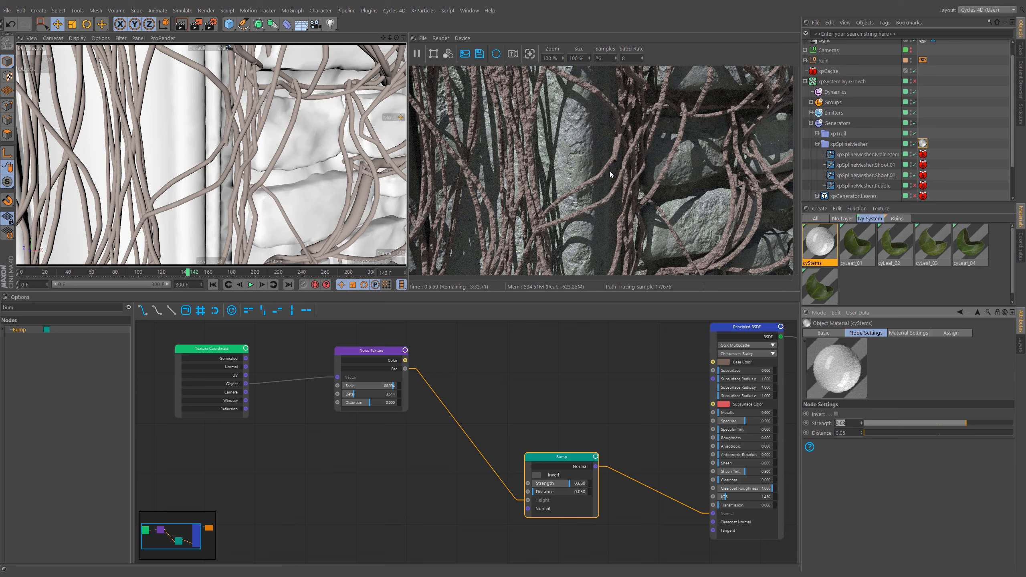
# Move the Texture Coordinate and Noise Texture nodes closer together and line them up
pyautogui.moveTo(374, 351); pyautogui.dragTo(344, 351)
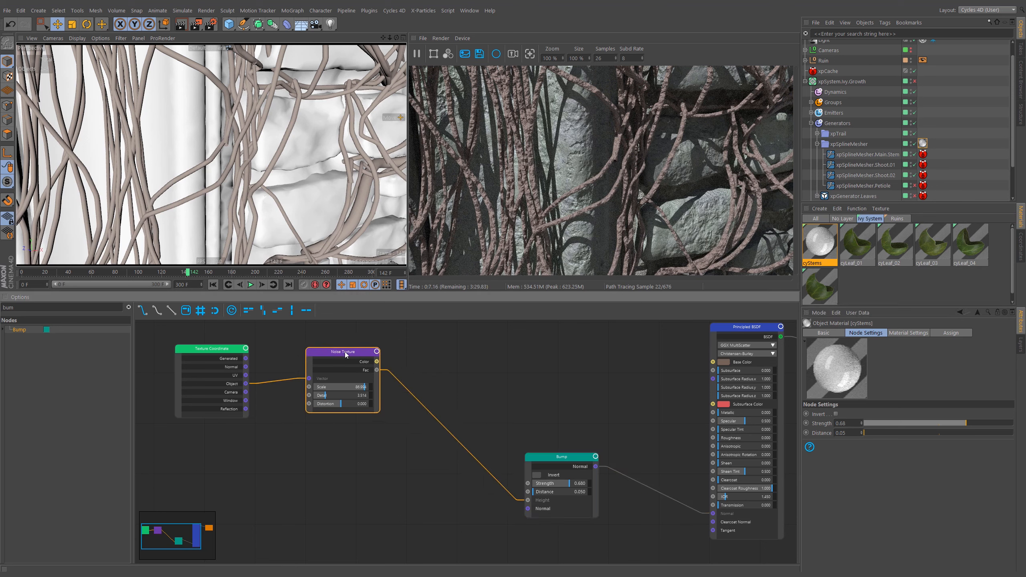
pyautogui.moveTo(220, 352); pyautogui.dragTo(242, 377)
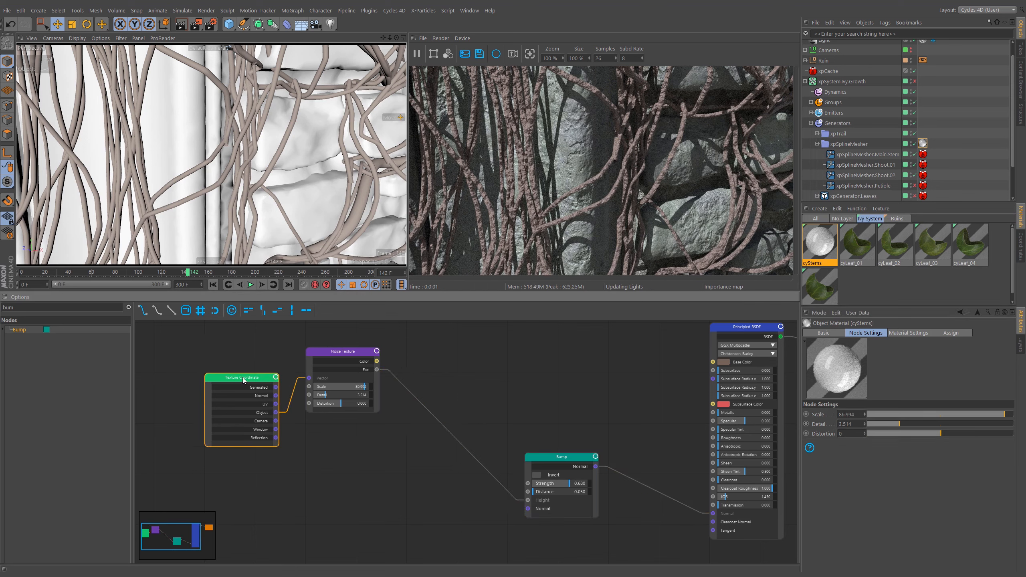
pyautogui.moveTo(327, 353); pyautogui.dragTo(337, 378)
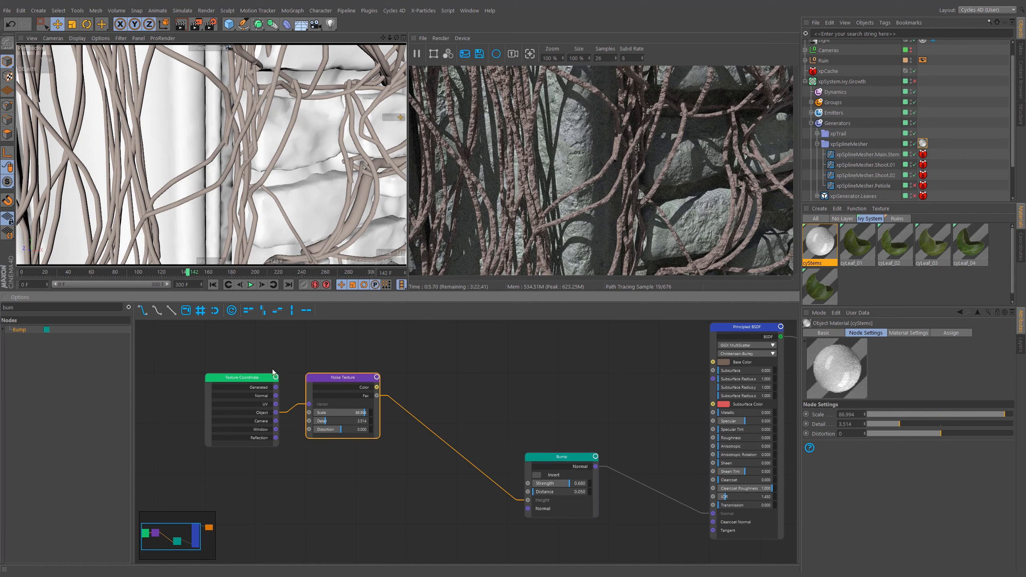
# Add a Voronoi Texture node below the Noise Texture and feed its Vector from the Texture Coordinate's Object output
pyautogui.moveTo(9, 307); pyautogui.dragTo(2, 309)
pyautogui.write('voro')
pyautogui.moveTo(63, 359); pyautogui.dragTo(340, 460)
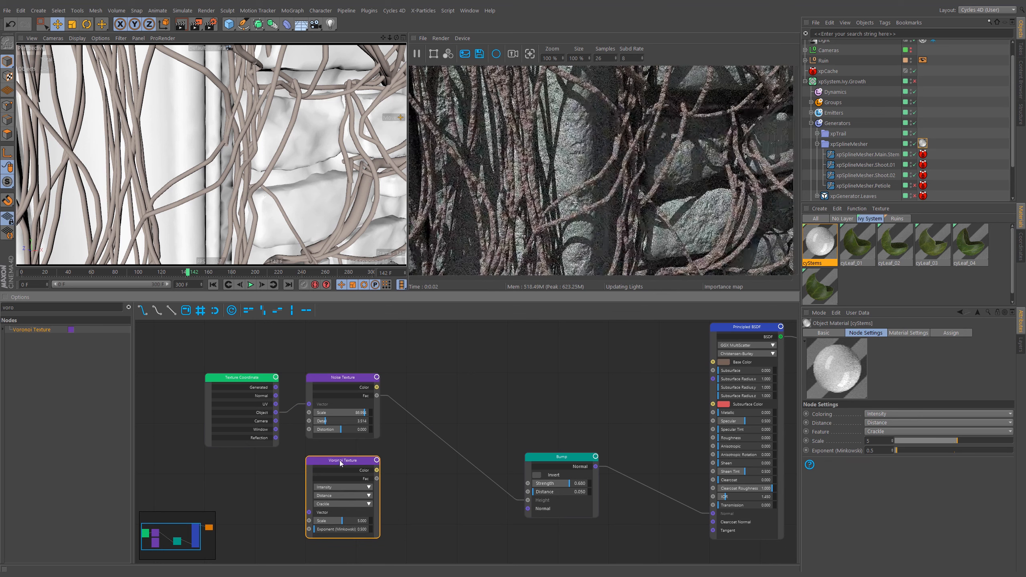
pyautogui.moveTo(309, 512); pyautogui.dragTo(276, 416)
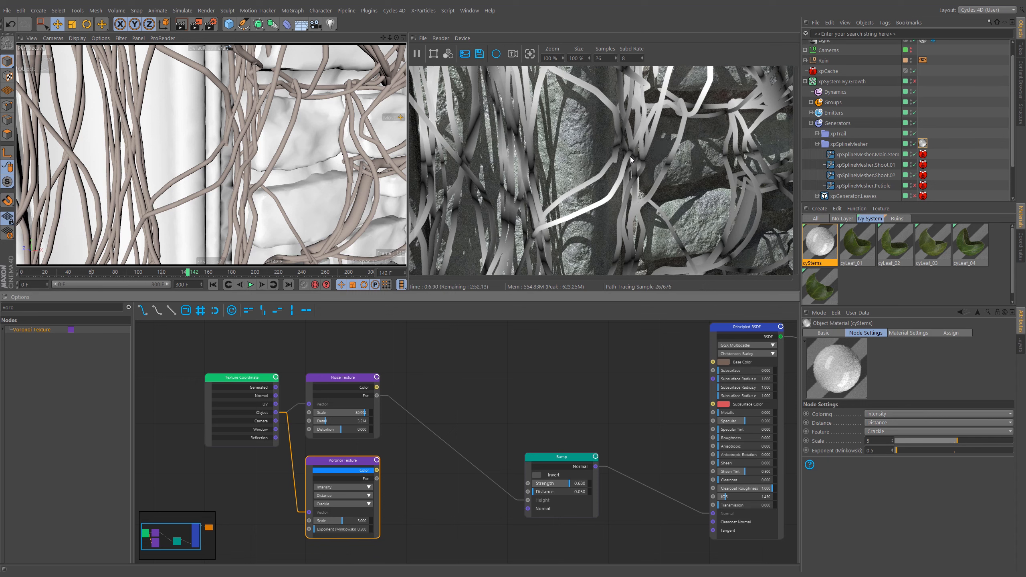
# Raise the Voronoi Texture's Scale to 100 and on to 200 while previewing its Color output on the stems
pyautogui.doubleClick(877, 442)
pyautogui.write('100')
pyautogui.press('Return')
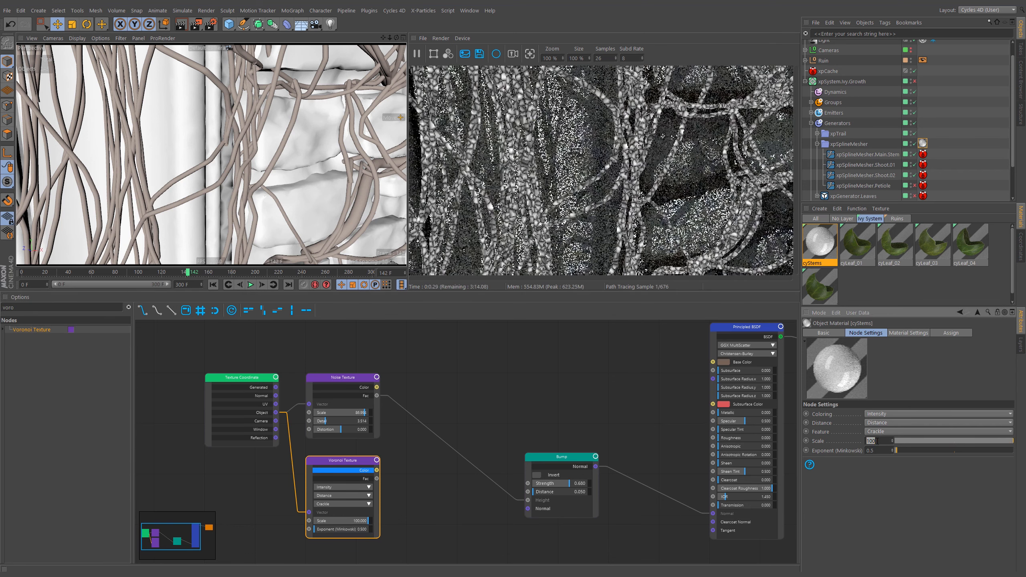
pyautogui.write('200')
pyautogui.press('Return')
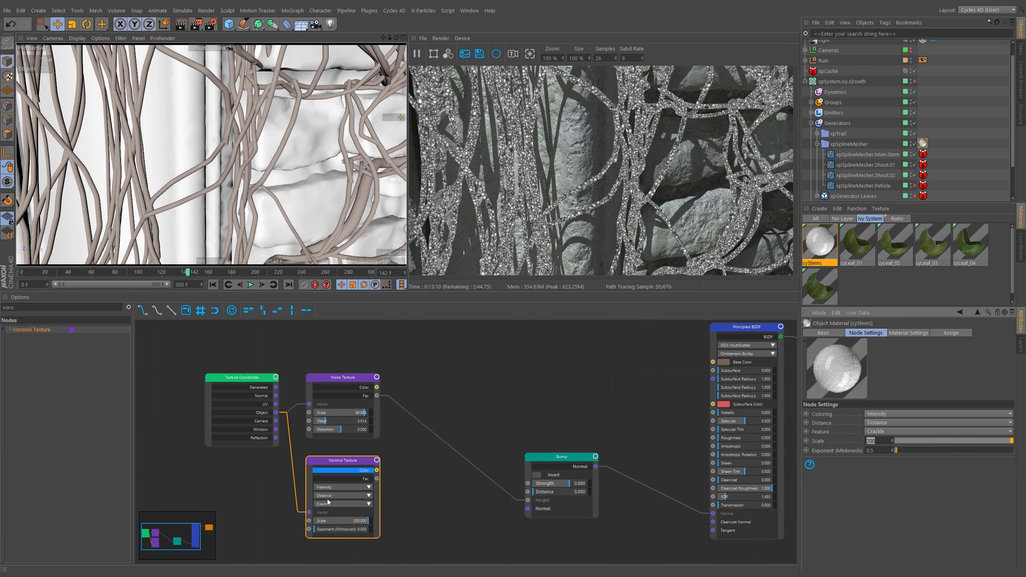
# Switch the Voronoi Texture's distance metric to Chebychev and check the pattern on the stems, near and far
pyautogui.click(368, 495)
pyautogui.click(379, 512)
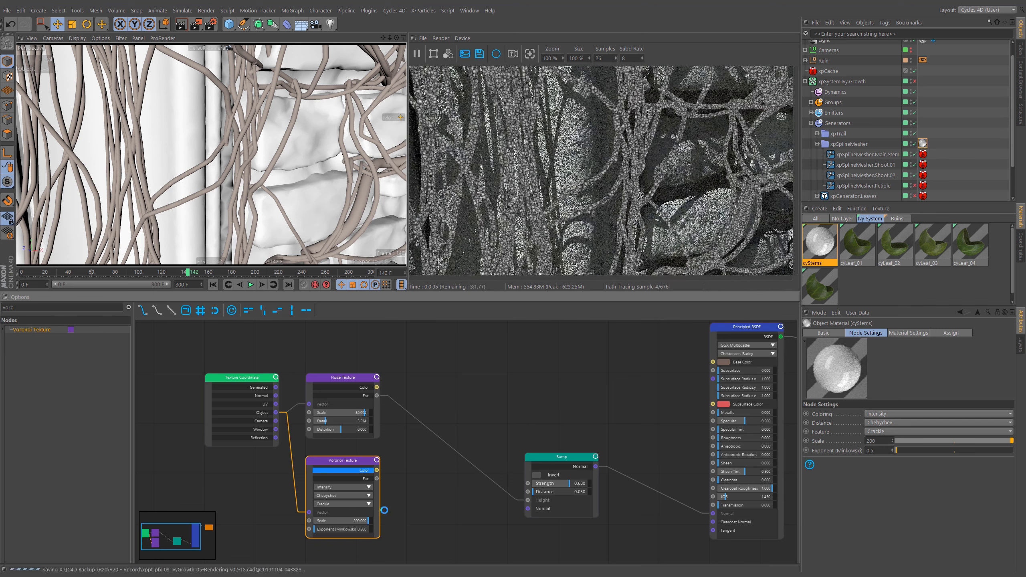
pyautogui.scroll(6, 257, 141)
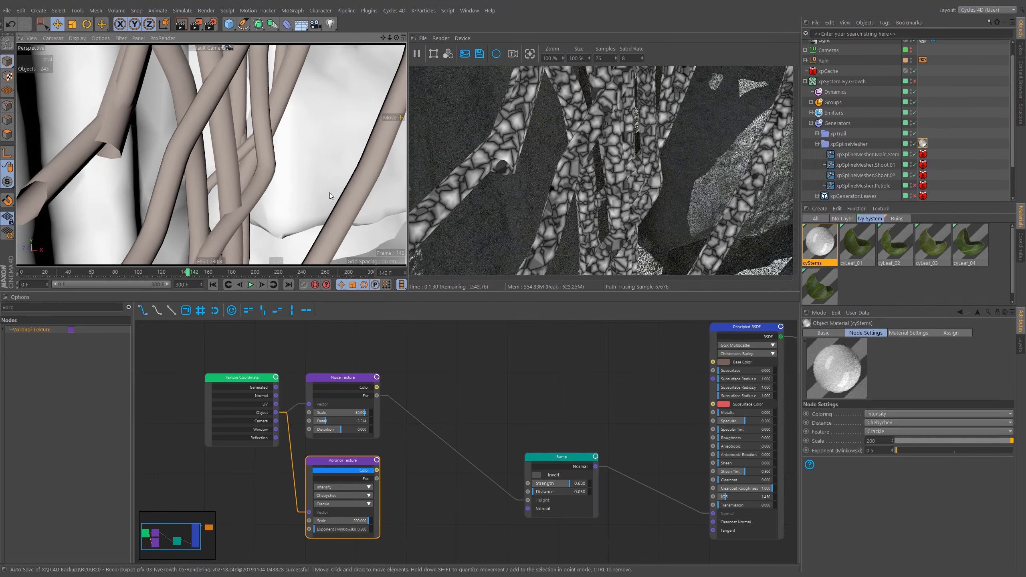
pyautogui.scroll(-8, 242, 136)
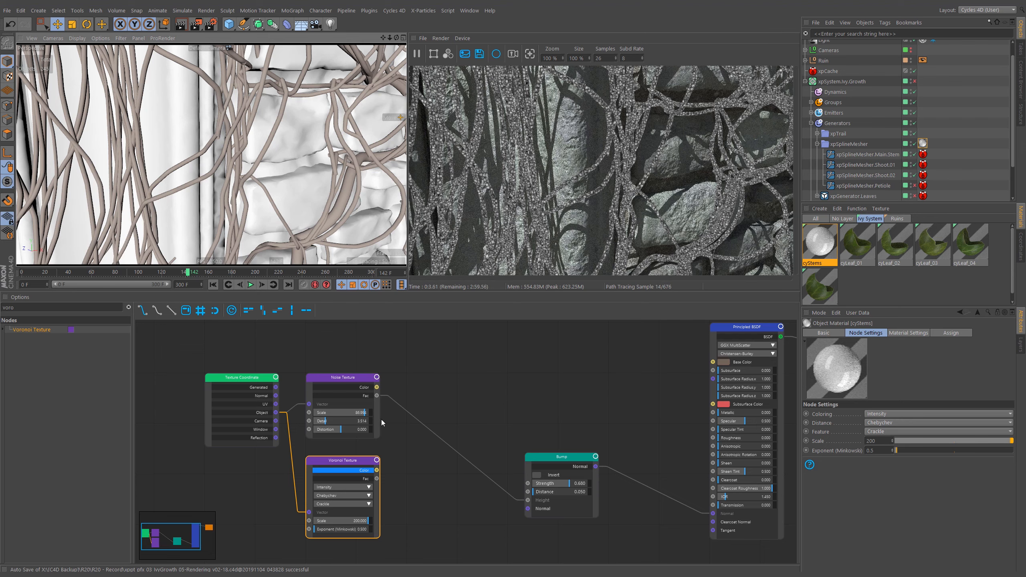
# Add a MixRGB node and connect the Noise Texture's Fac to Color1 and the Voronoi Texture's Fac to Color2
pyautogui.moveTo(669, 357); pyautogui.dragTo(613, 363, button='middle')
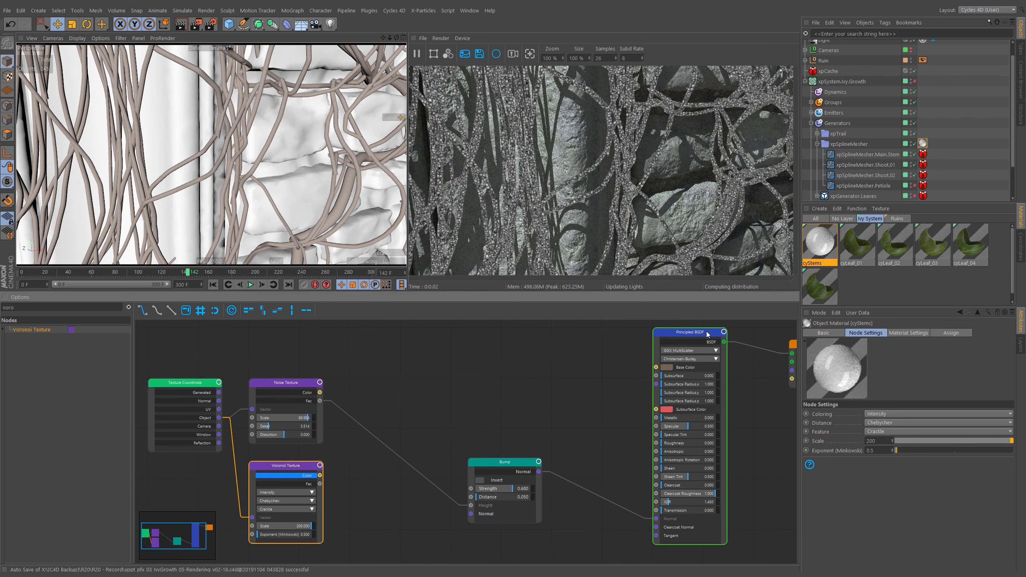
pyautogui.moveTo(487, 369); pyautogui.dragTo(579, 363, button='middle')
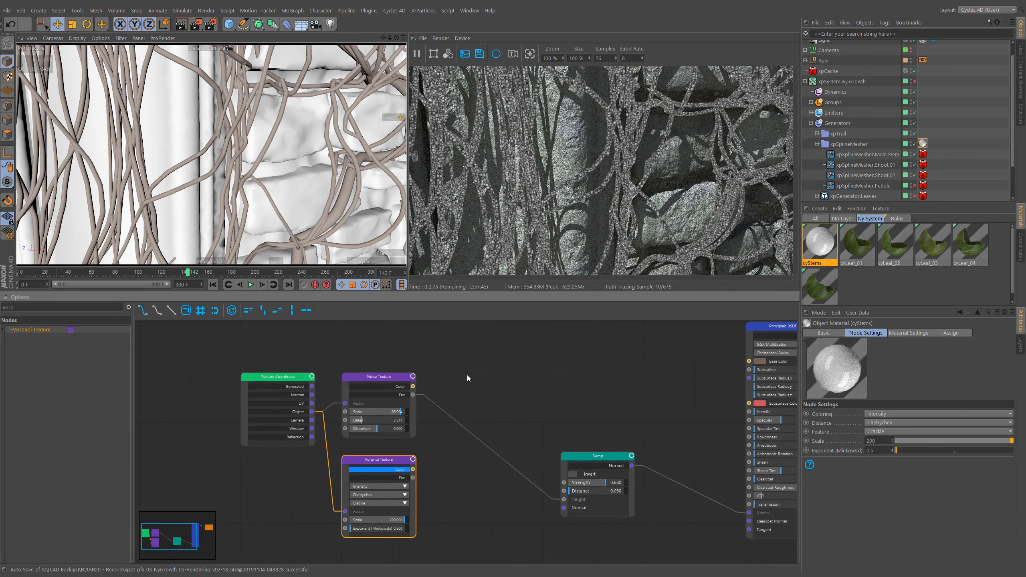
pyautogui.moveTo(25, 308); pyautogui.dragTo(3, 310)
pyautogui.press('BackSpace')
pyautogui.write('mix')
pyautogui.moveTo(390, 367); pyautogui.dragTo(491, 363)
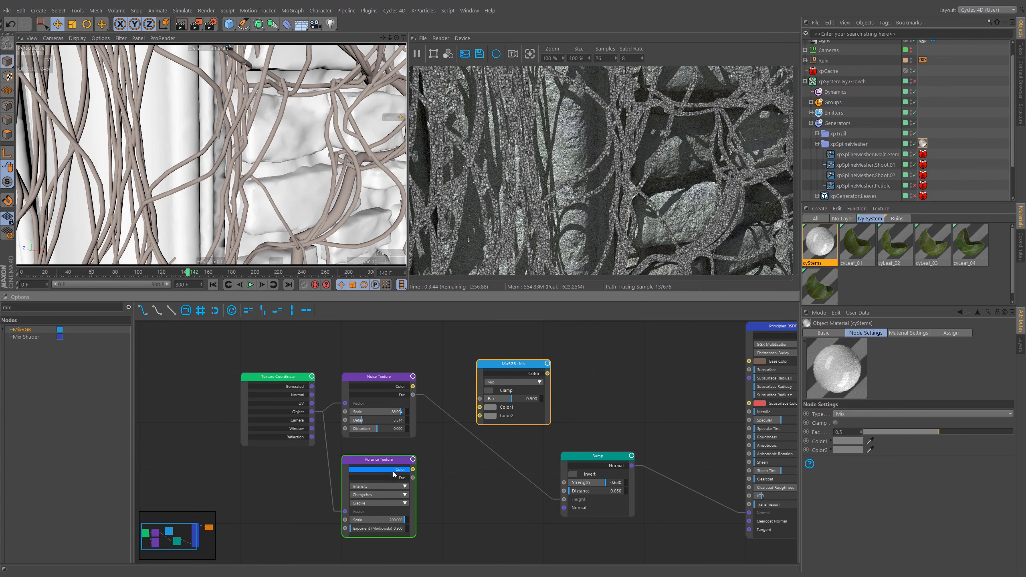
pyautogui.moveTo(412, 478); pyautogui.dragTo(479, 407)
pyautogui.click(501, 364)
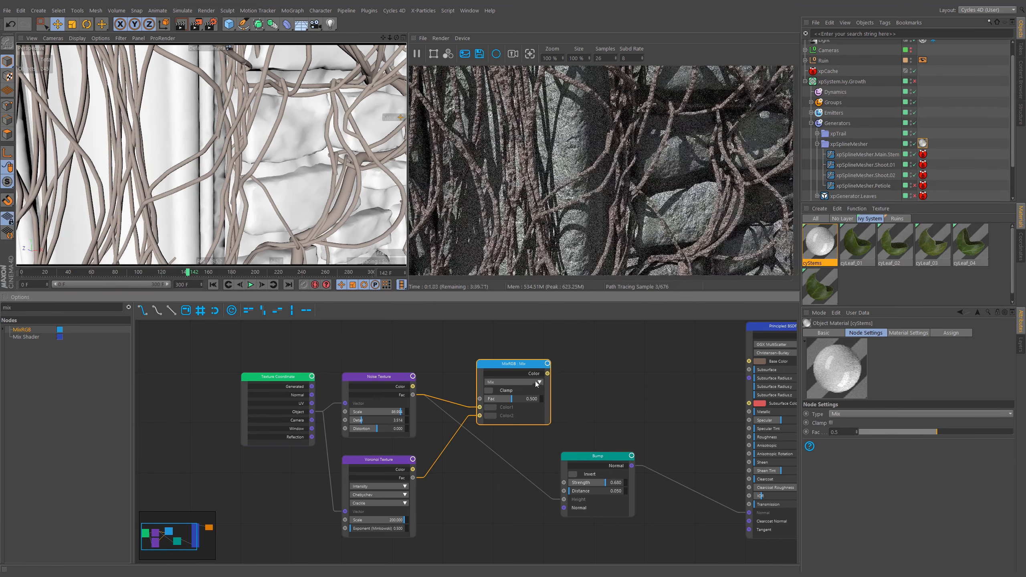
# Set the MixRGB blend type to Overlay and preview its Color output on the stems
pyautogui.click(536, 380)
pyautogui.click(533, 374)
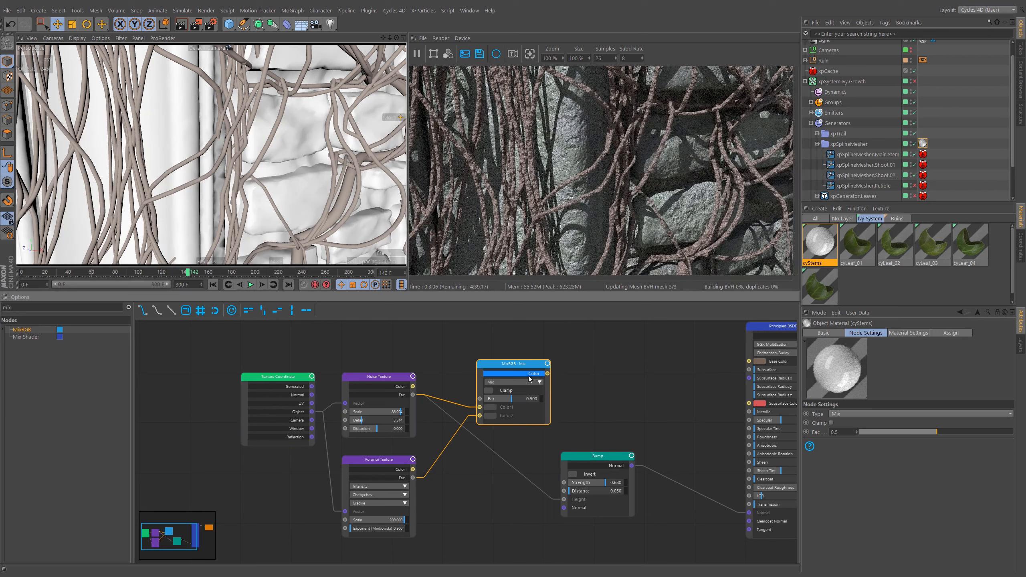
pyautogui.click(537, 381)
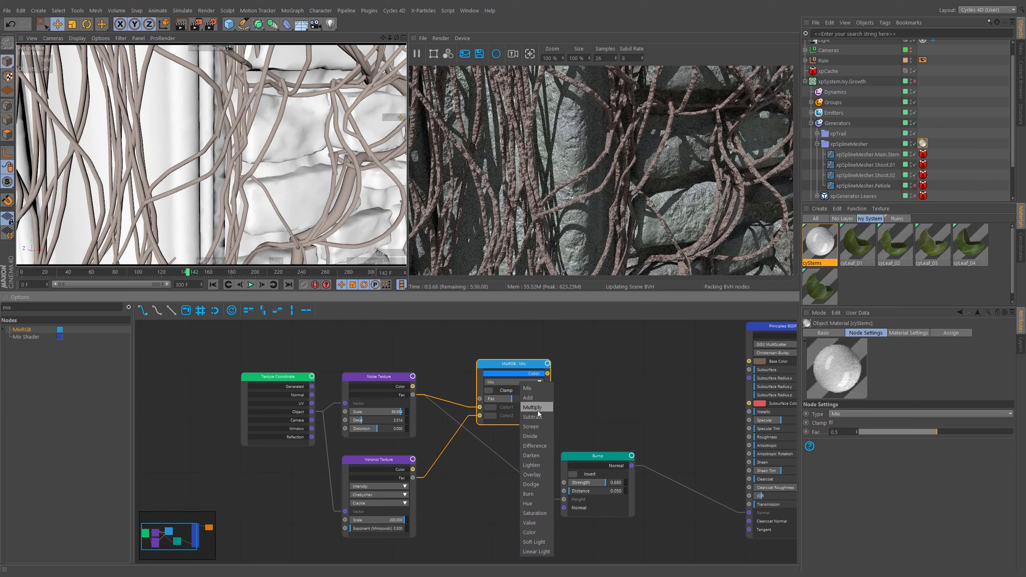
pyautogui.click(536, 475)
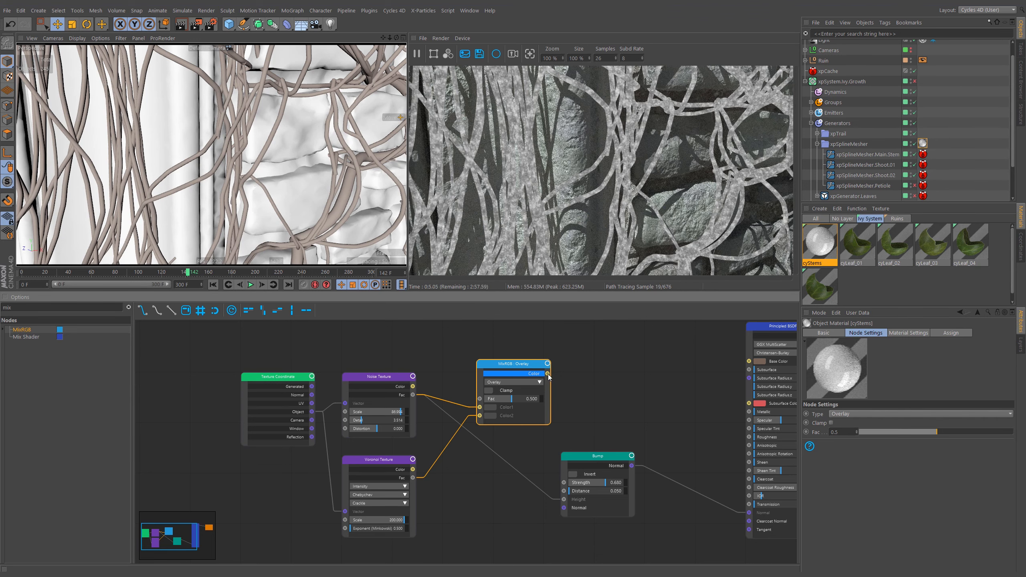
# Set the MixRGB node's Fac to 0.8 after trying stronger blends in the render
pyautogui.moveTo(547, 376); pyautogui.dragTo(549, 383)
pyautogui.moveTo(550, 427); pyautogui.dragTo(542, 403)
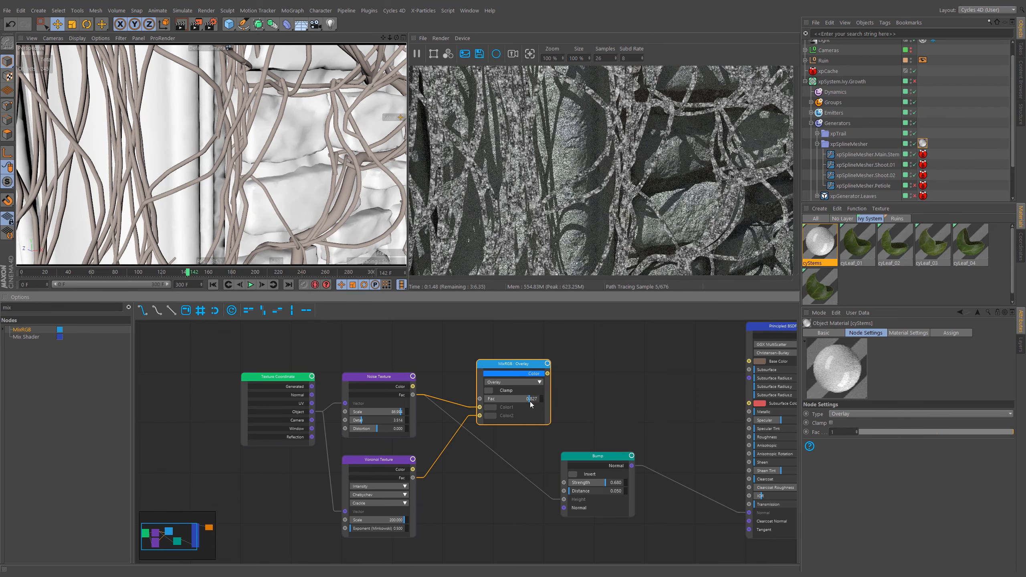
pyautogui.click(844, 432)
pyautogui.write('0.80')
pyautogui.press('Return')
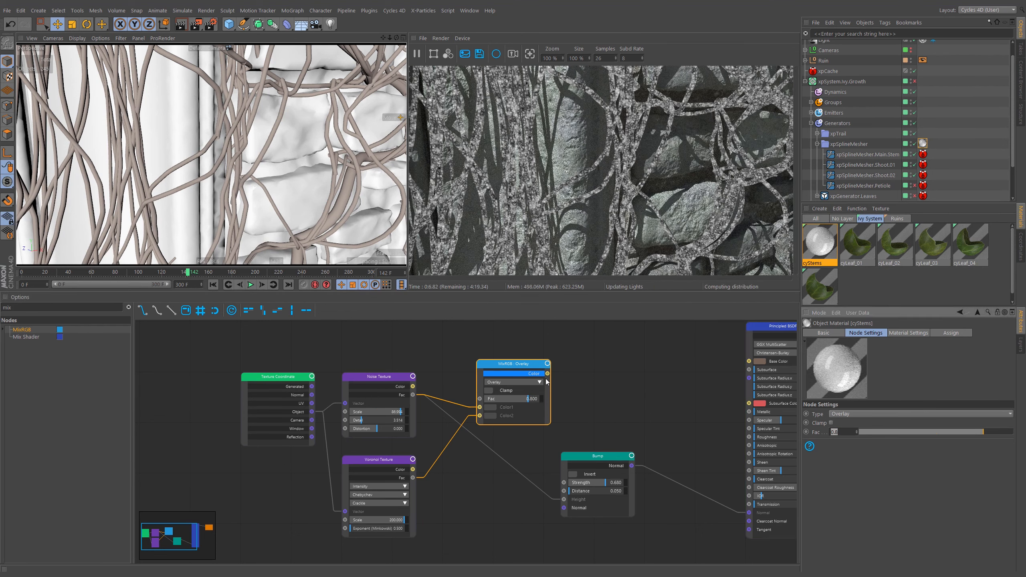
# Connect the MixRGB's Color output to the Bump's Height input, space out the nodes, and check the stems from farther away
pyautogui.moveTo(515, 386); pyautogui.dragTo(561, 501)
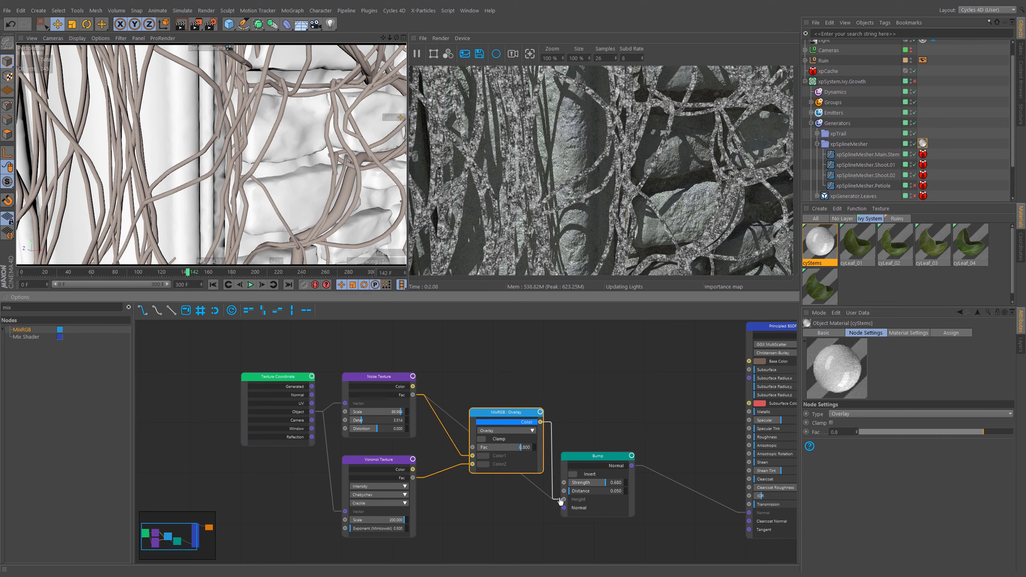
pyautogui.moveTo(596, 459); pyautogui.dragTo(653, 467)
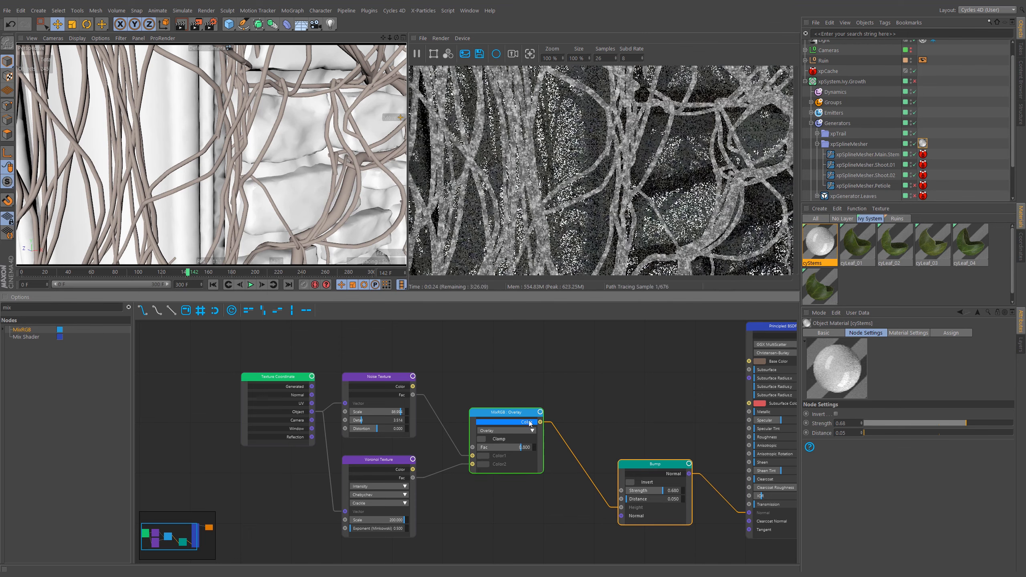
pyautogui.click(528, 420)
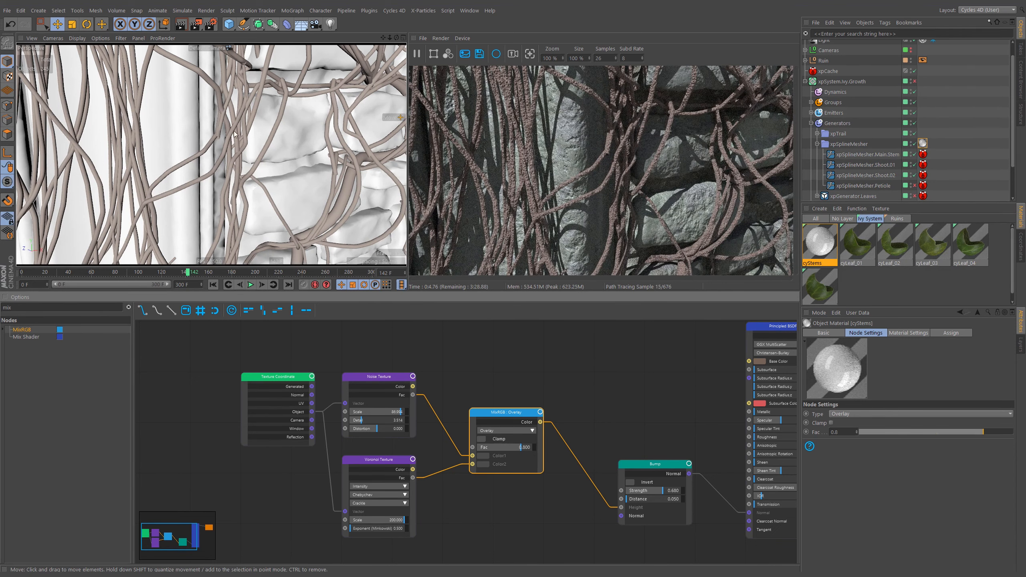
pyautogui.keyDown('alt'); pyautogui.moveTo(196, 153); pyautogui.dragTo(201, 209, button='right'); pyautogui.keyUp('alt')
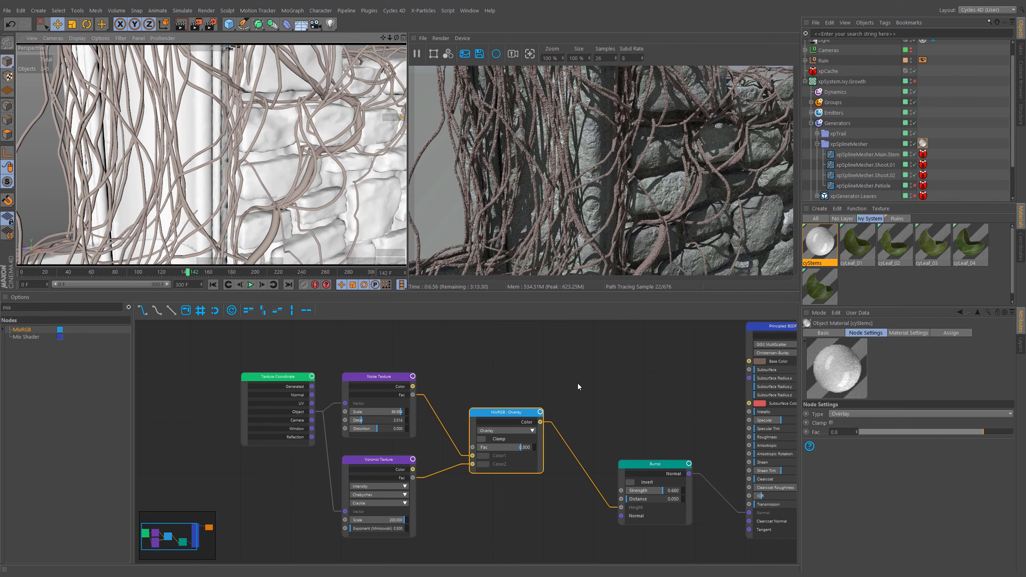
pyautogui.moveTo(663, 396); pyautogui.dragTo(604, 403, button='middle')
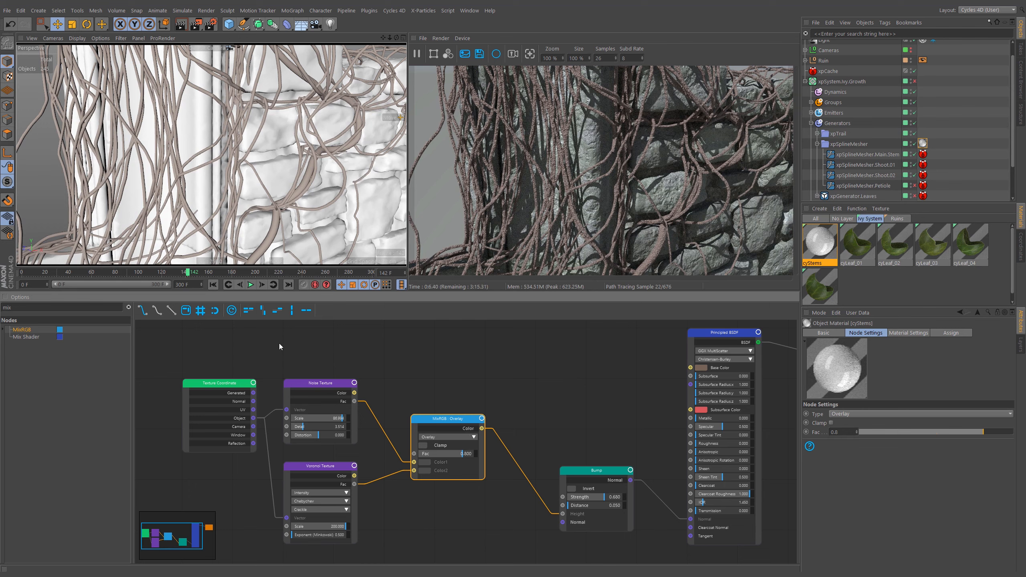
pyautogui.moveTo(448, 419); pyautogui.dragTo(451, 420)
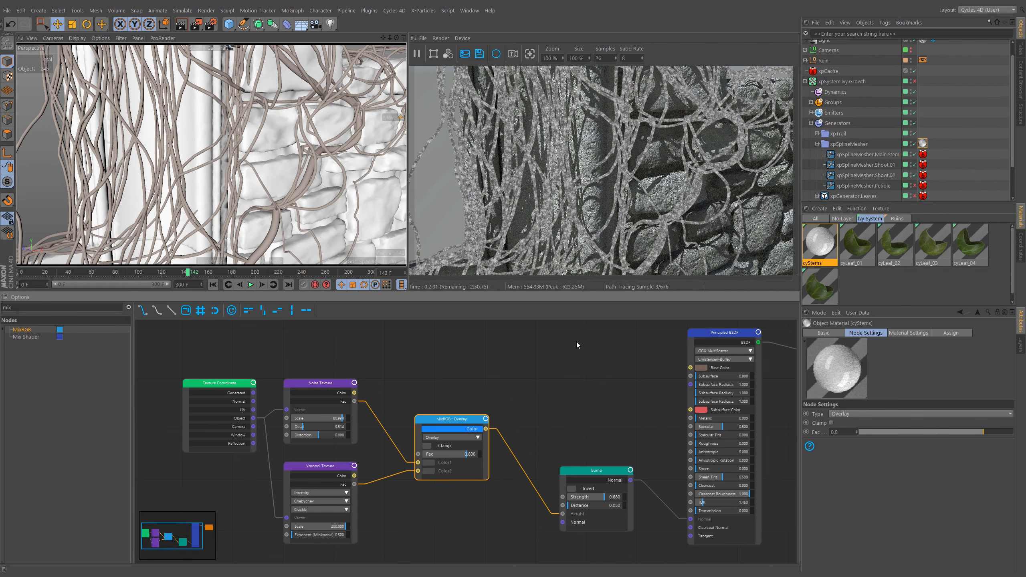
# Add a Color Ramp node, connect the MixRGB's Color to its Fac, and its Color output to the Principled BSDF's Base Color
pyautogui.write('ram')
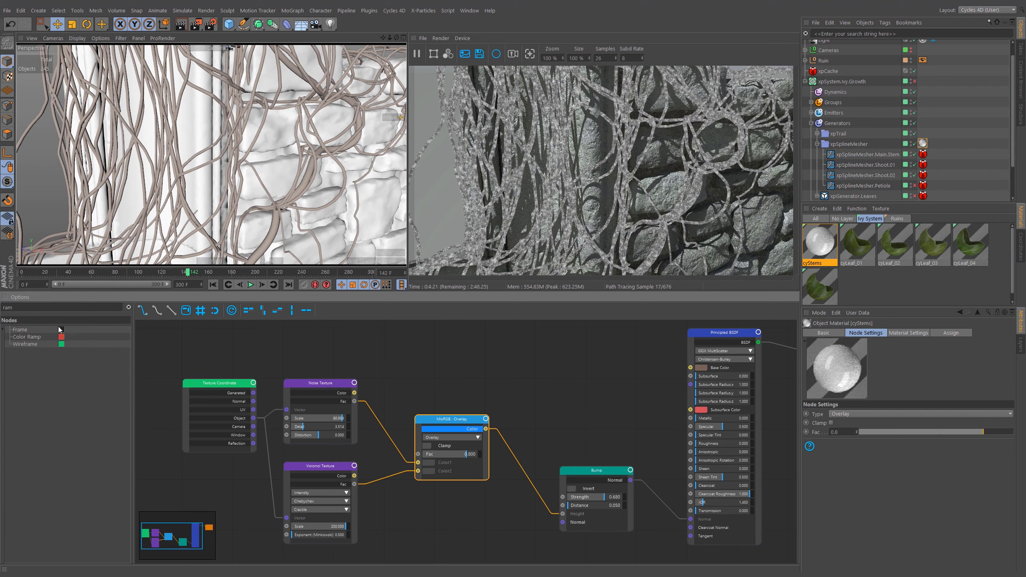
pyautogui.moveTo(550, 399); pyautogui.dragTo(579, 391)
pyautogui.moveTo(486, 428); pyautogui.dragTo(561, 426)
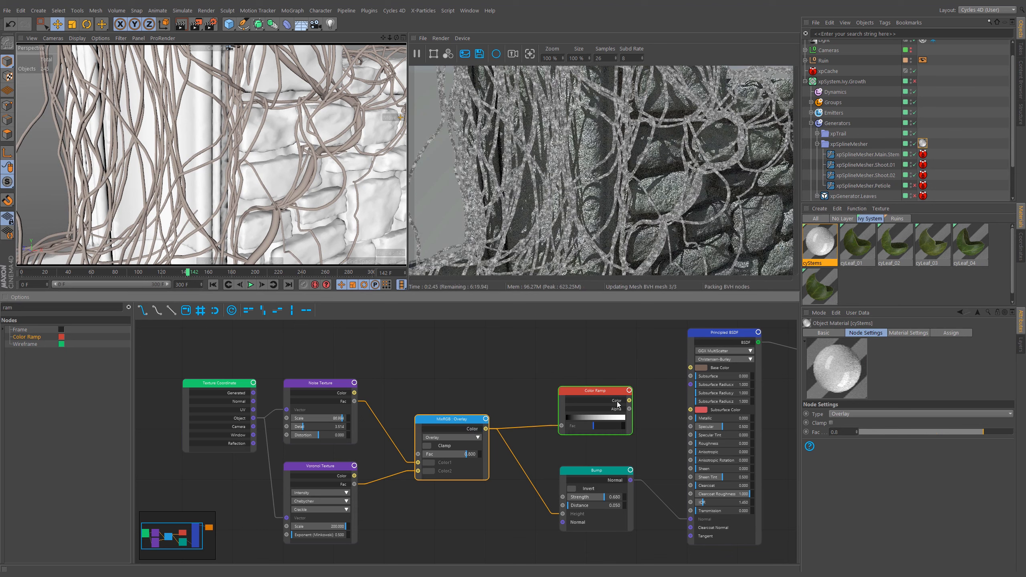
pyautogui.moveTo(629, 400); pyautogui.dragTo(690, 368)
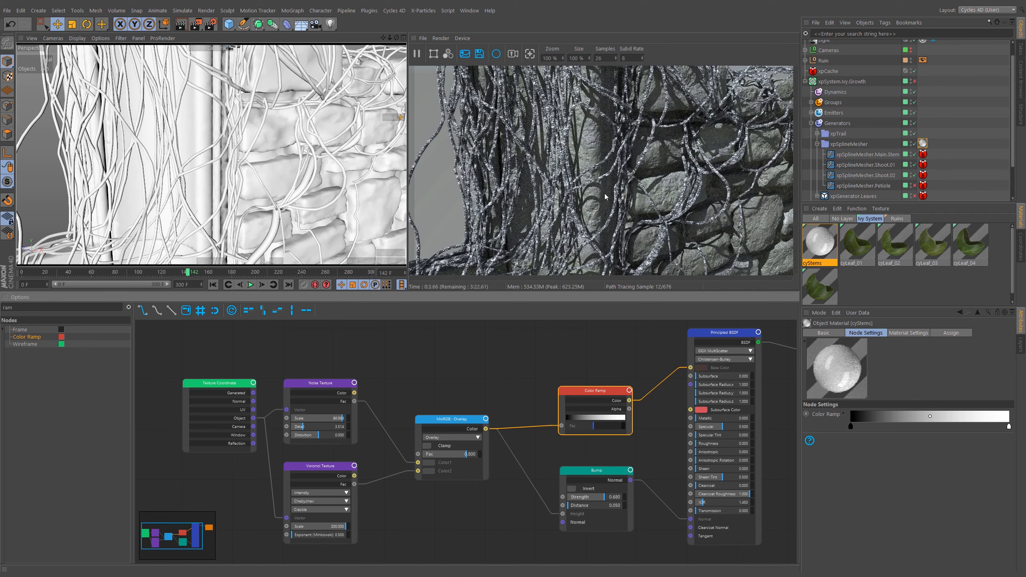
# Set the ramp's black knot to brown, H 42°, S 29%, V 34%, and reverse the knots so white sits at 0%
pyautogui.click(843, 413)
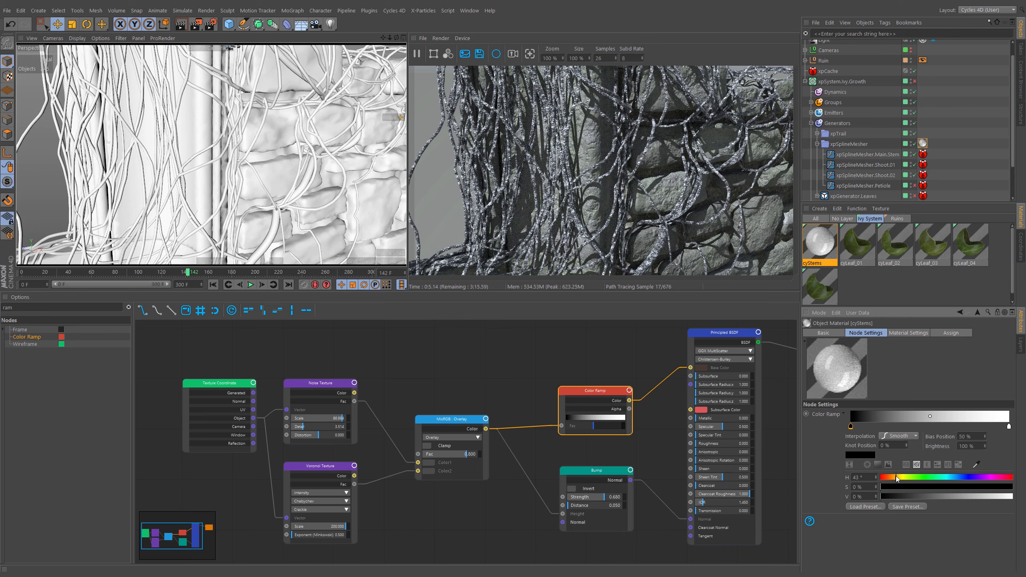
pyautogui.moveTo(895, 486)
pyautogui.mouseDown()
pyautogui.moveTo(946, 496)
pyautogui.moveTo(914, 487)
pyautogui.mouseUp()
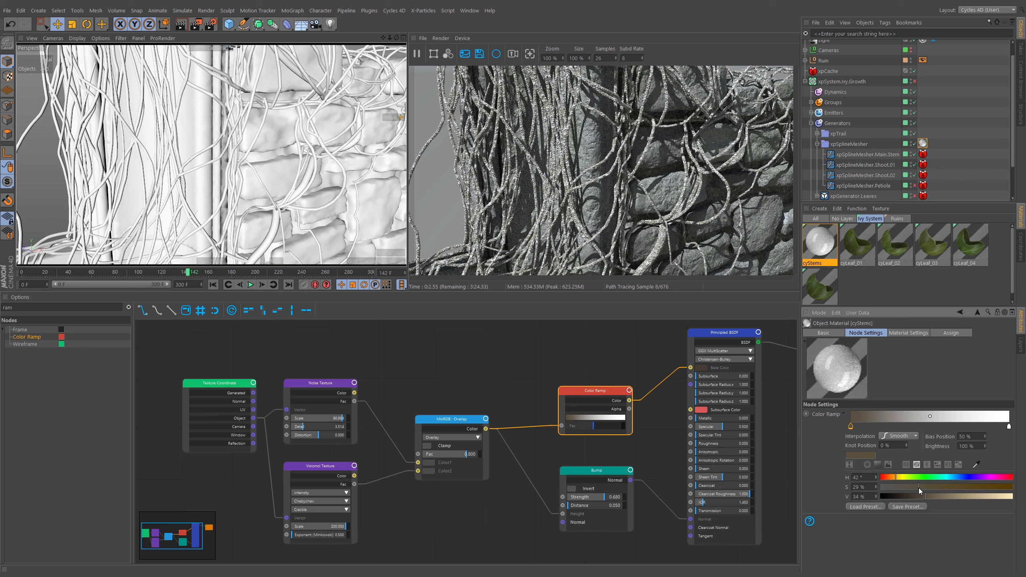
pyautogui.moveTo(918, 487); pyautogui.dragTo(920, 488)
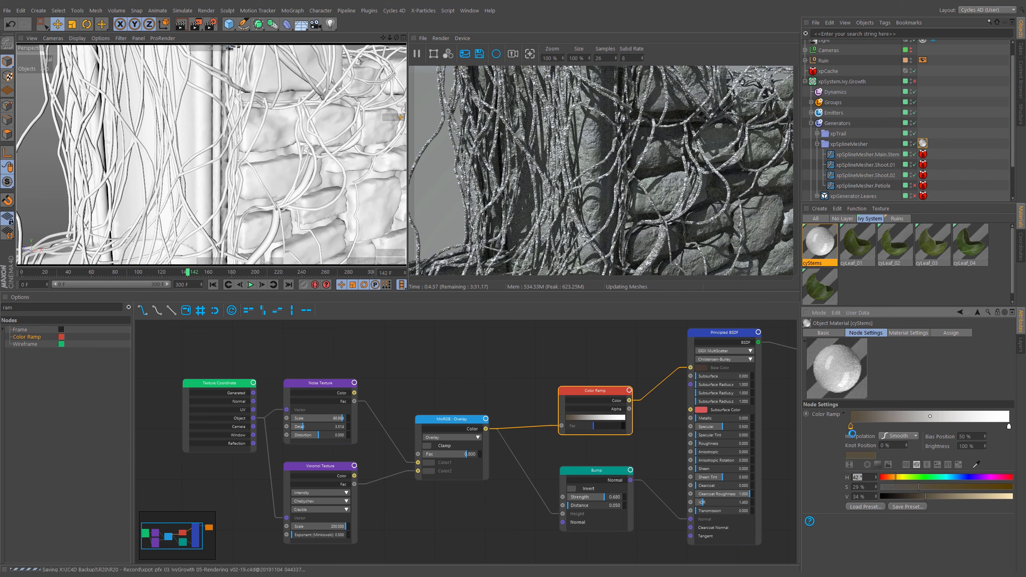
pyautogui.moveTo(851, 426)
pyautogui.mouseDown()
pyautogui.moveTo(976, 426)
pyautogui.moveTo(834, 430)
pyautogui.mouseUp()
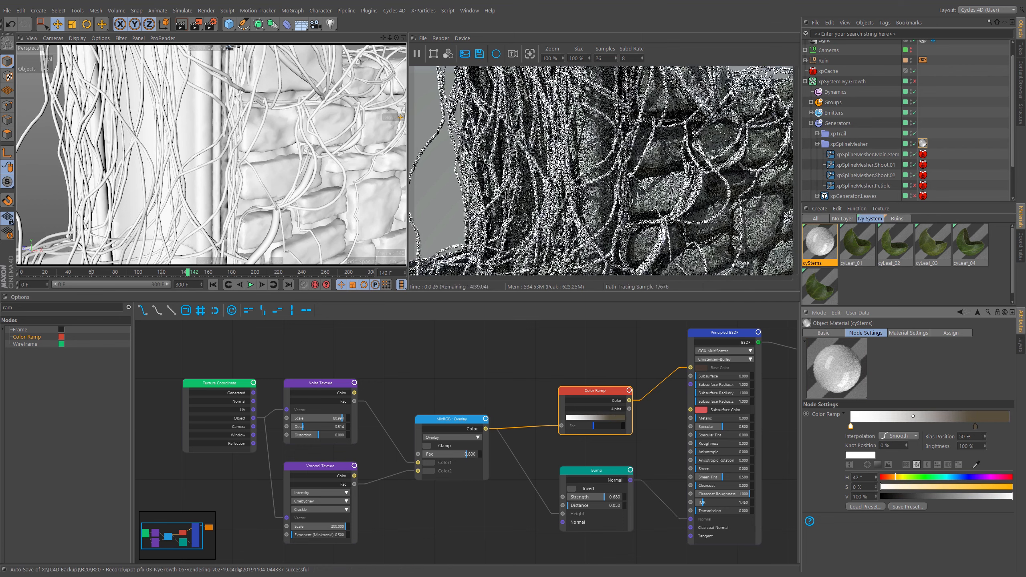
# Change the ramp's white knot at 0% to a dark brown with H 28°, S 43% and V 17%
pyautogui.moveTo(875, 477); pyautogui.dragTo(909, 496)
pyautogui.doubleClick(857, 478)
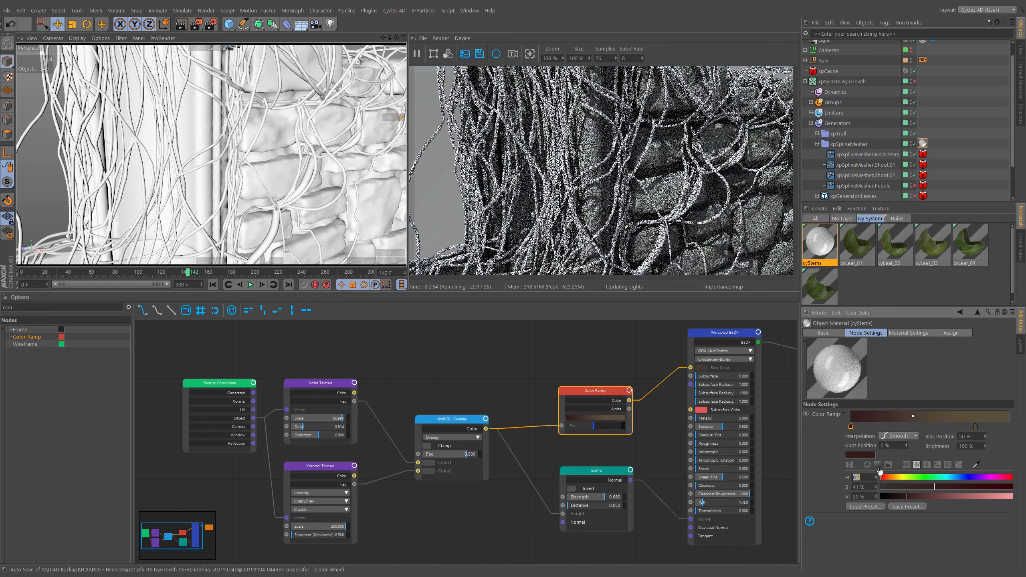
pyautogui.click(891, 479)
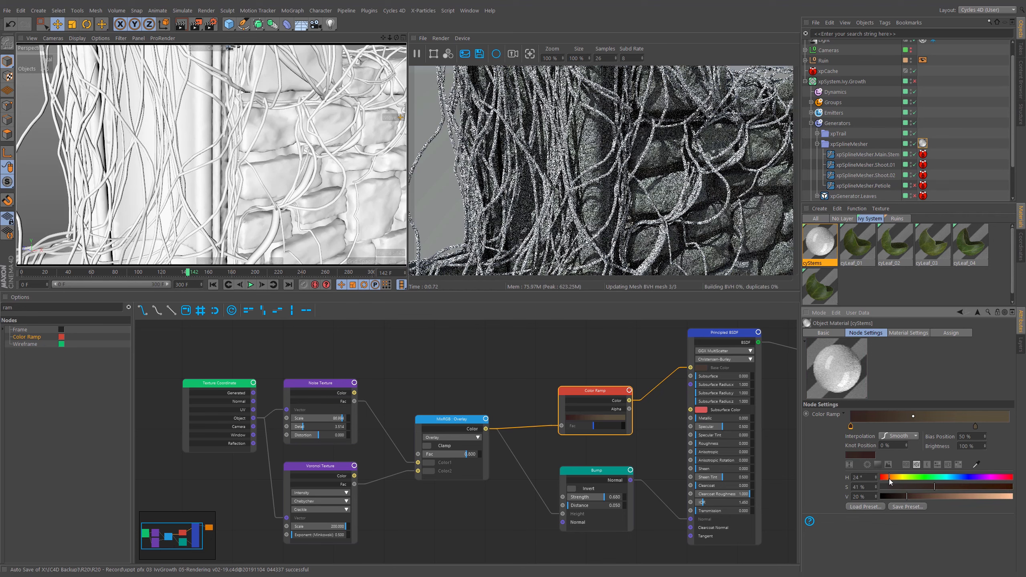
pyautogui.moveTo(890, 478); pyautogui.dragTo(891, 479)
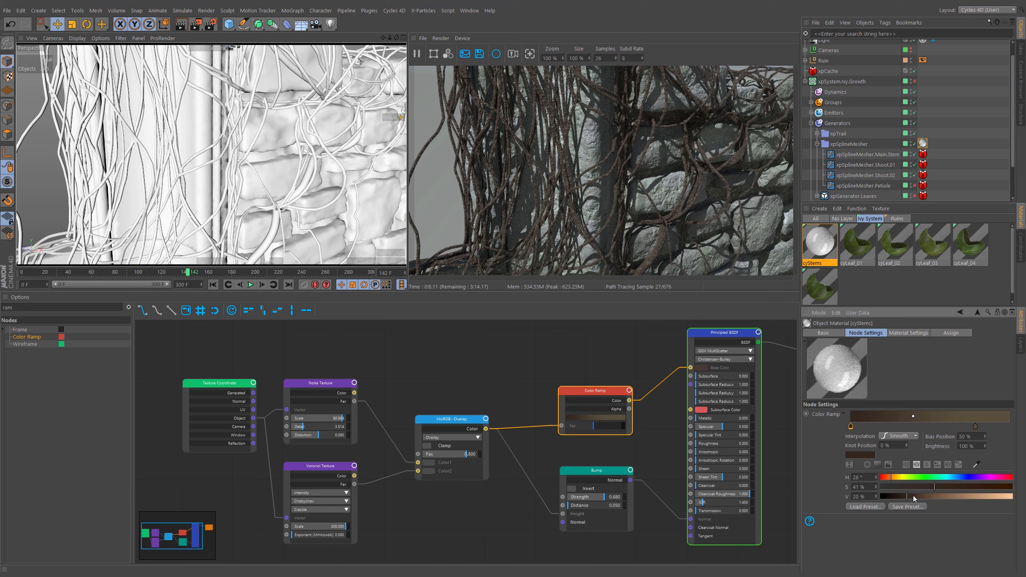
pyautogui.click(902, 495)
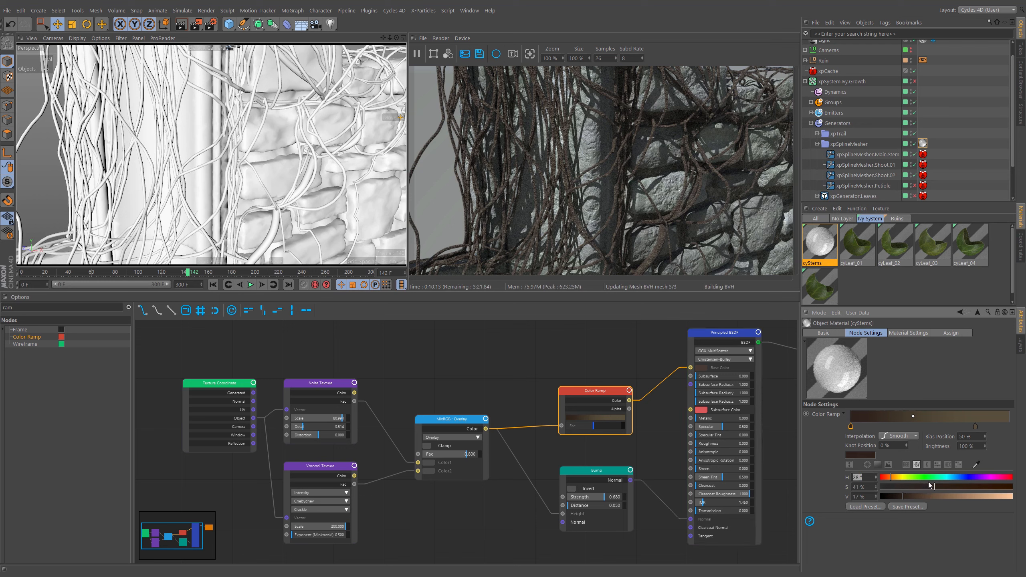
pyautogui.moveTo(934, 486); pyautogui.dragTo(938, 486)
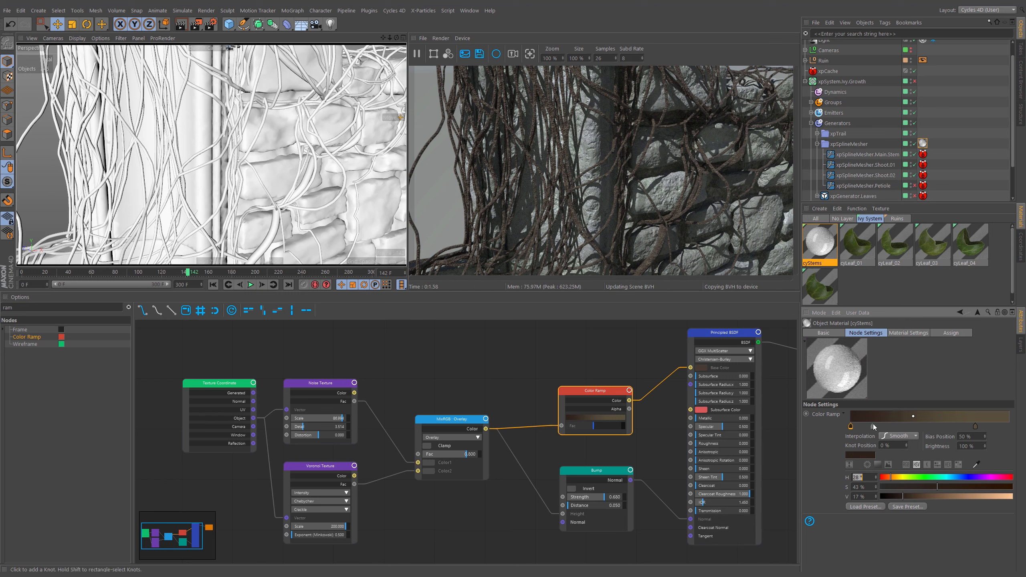
# Add a ramp knot at about 16% and set its V to 18%
pyautogui.click(876, 425)
pyautogui.click(875, 495)
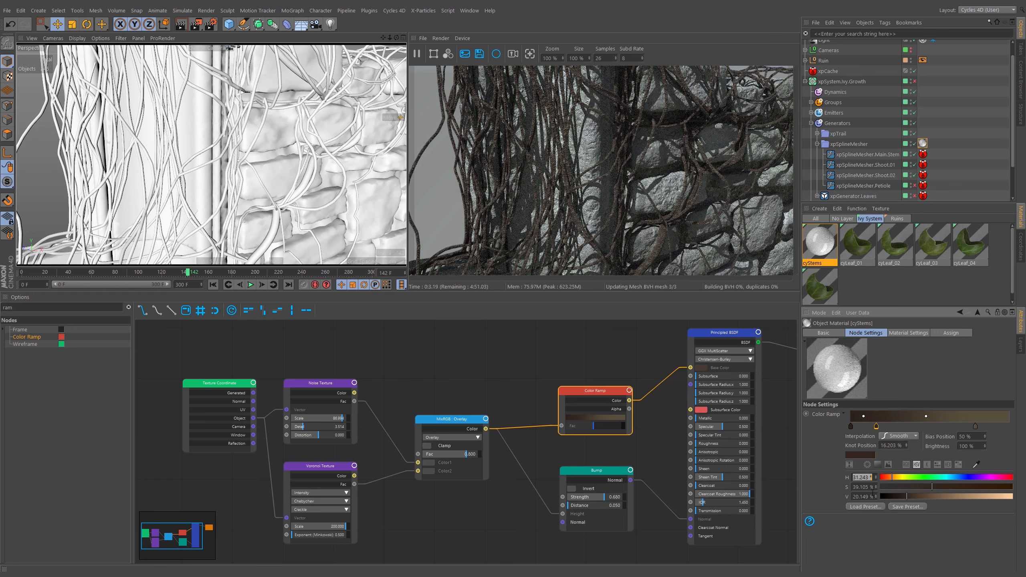
pyautogui.click(904, 494)
# Add another ramp knot at about 44.6% and set its colour to H 33°, S 35%, V 31%
pyautogui.click(922, 426)
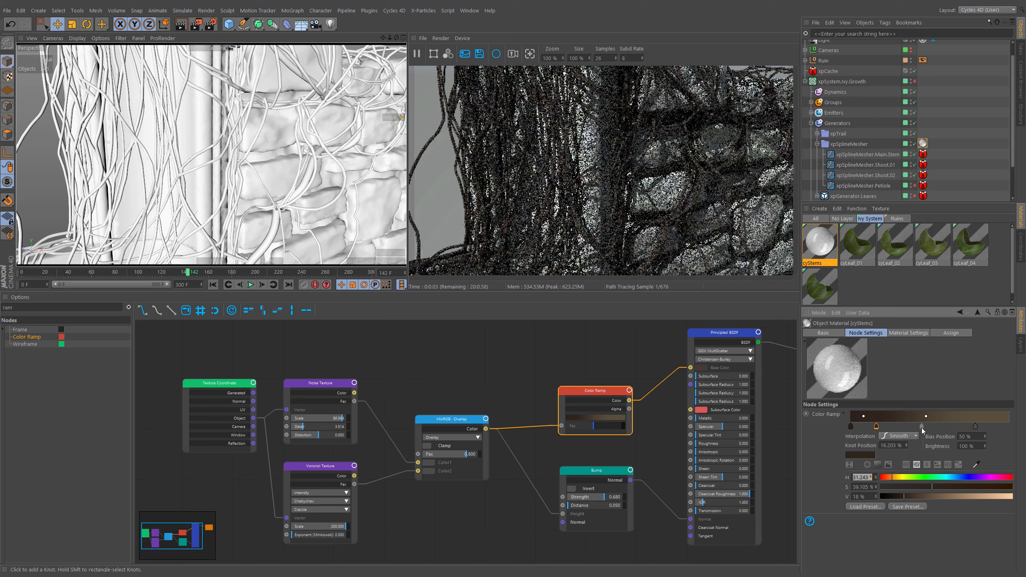
pyautogui.doubleClick(922, 426)
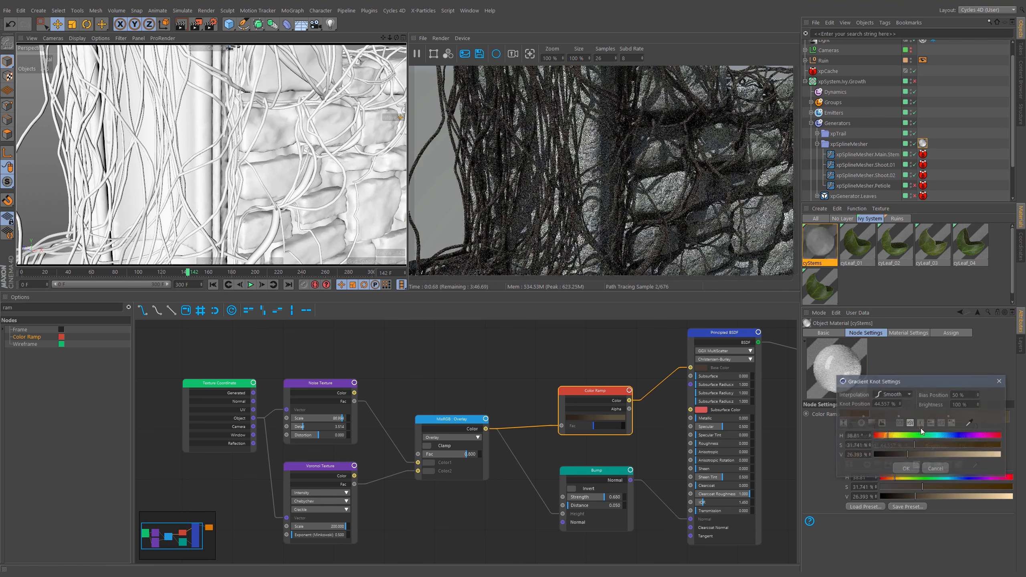
pyautogui.click(935, 470)
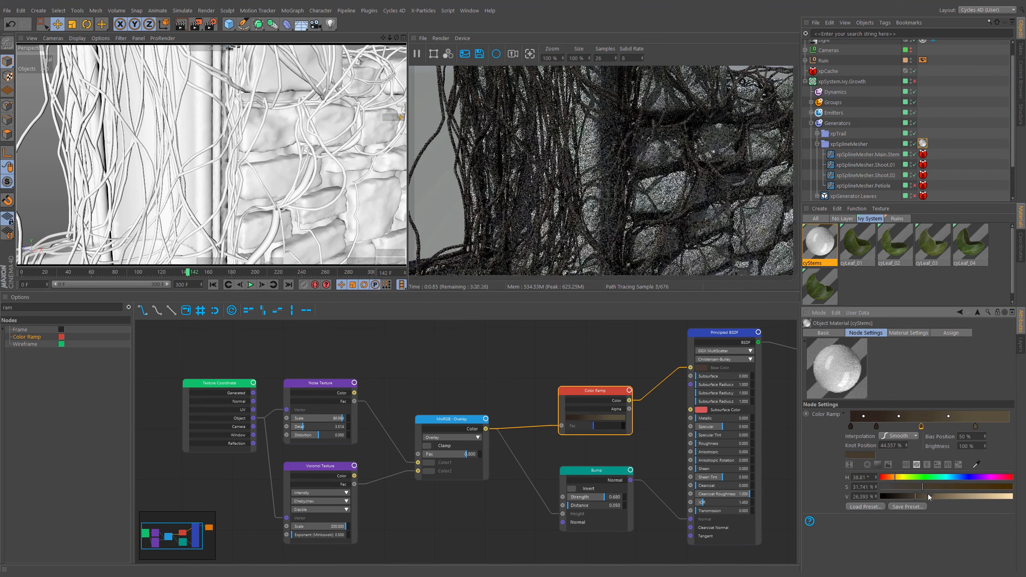
pyautogui.click(926, 487)
pyautogui.click(921, 496)
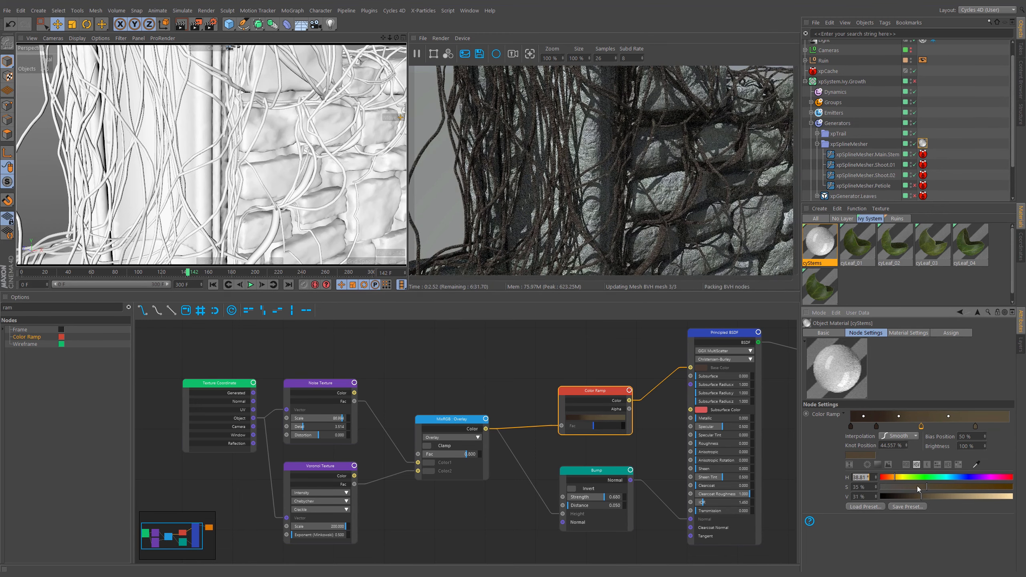
pyautogui.click(893, 478)
# Examine the stems' bark colour and bump in the render, both close up and across the whole ruin
pyautogui.keyDown('alt'); pyautogui.moveTo(307, 180); pyautogui.dragTo(328, 176, button='right'); pyautogui.keyUp('alt')
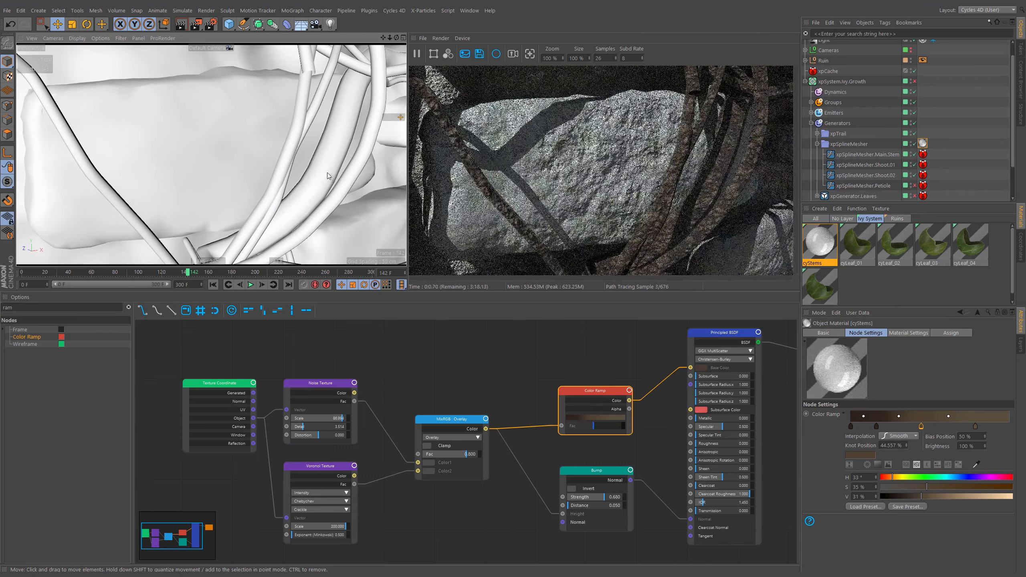
pyautogui.scroll(-10, 314, 145)
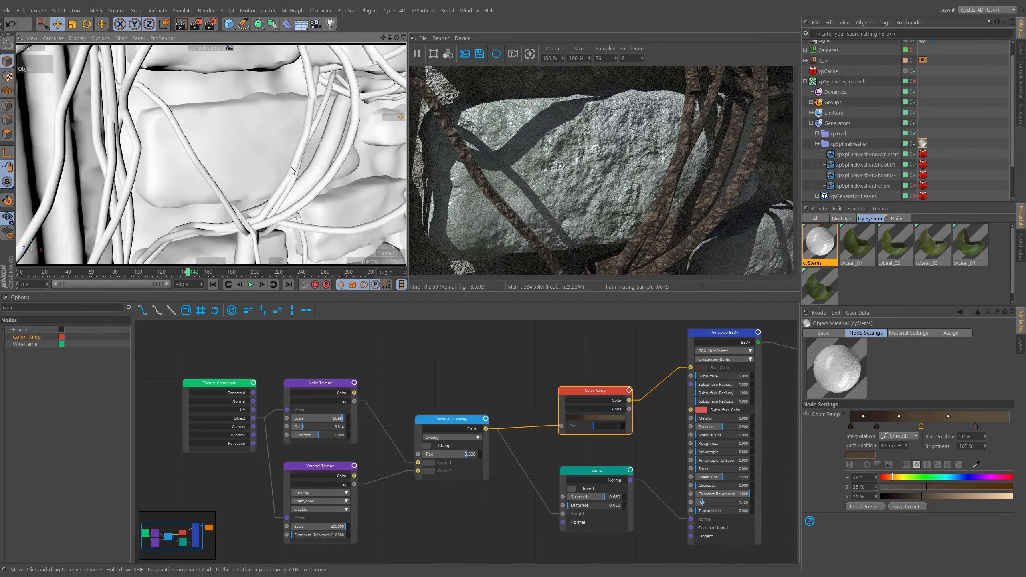
pyautogui.keyDown('alt'); pyautogui.moveTo(314, 137); pyautogui.dragTo(309, 160, button='middle'); pyautogui.keyUp('alt')
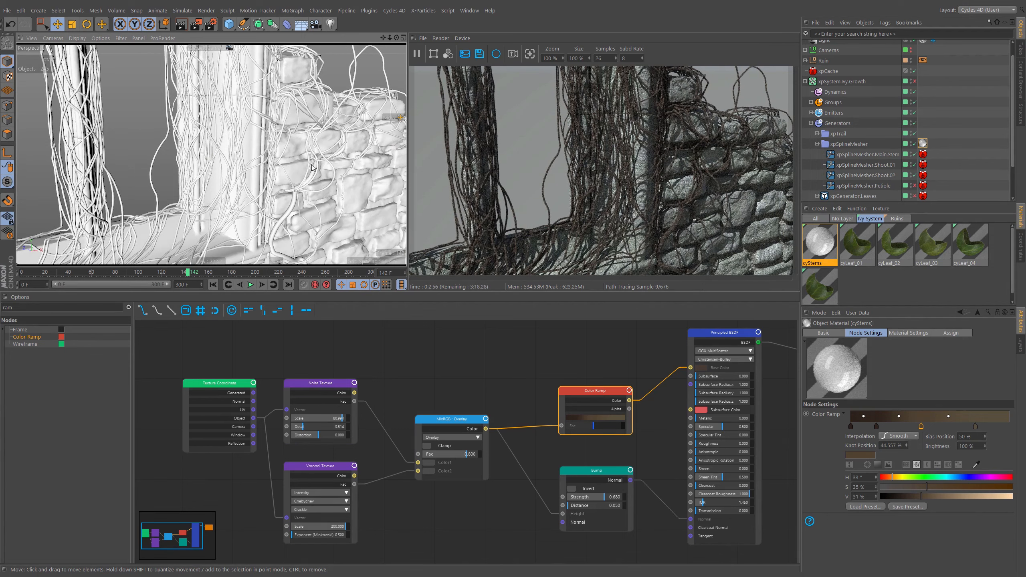
pyautogui.scroll(-5, 311, 167)
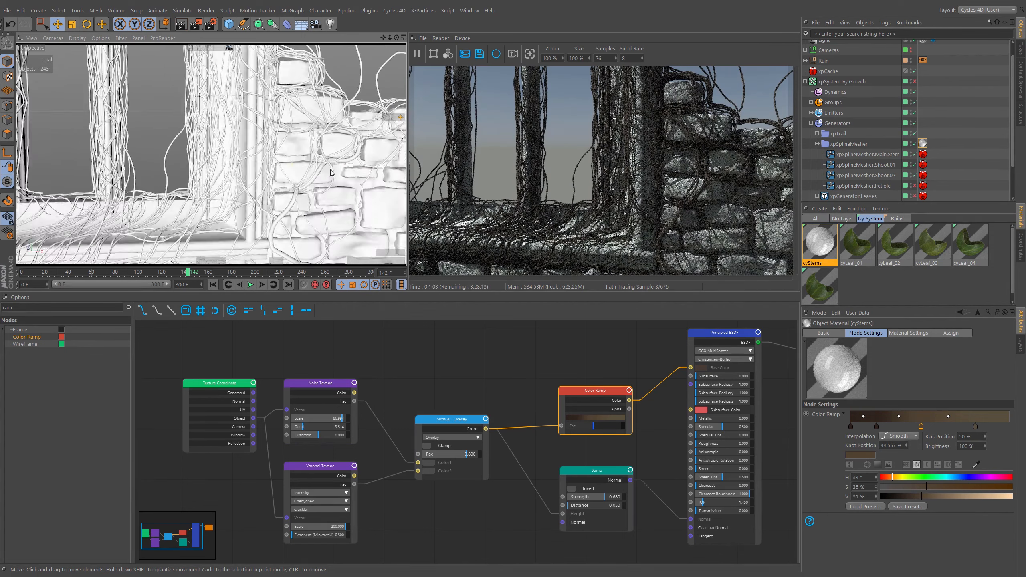
pyautogui.scroll(3, 330, 173)
pyautogui.scroll(2, 317, 163)
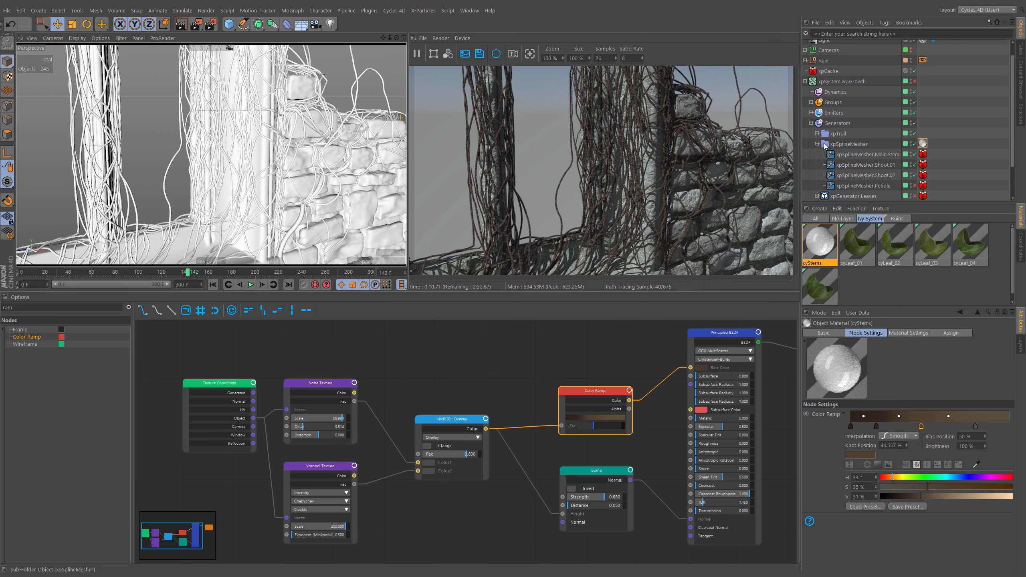
# Expand the xpTrail group and enable the xpTrail.Petiole object
pyautogui.click(850, 184)
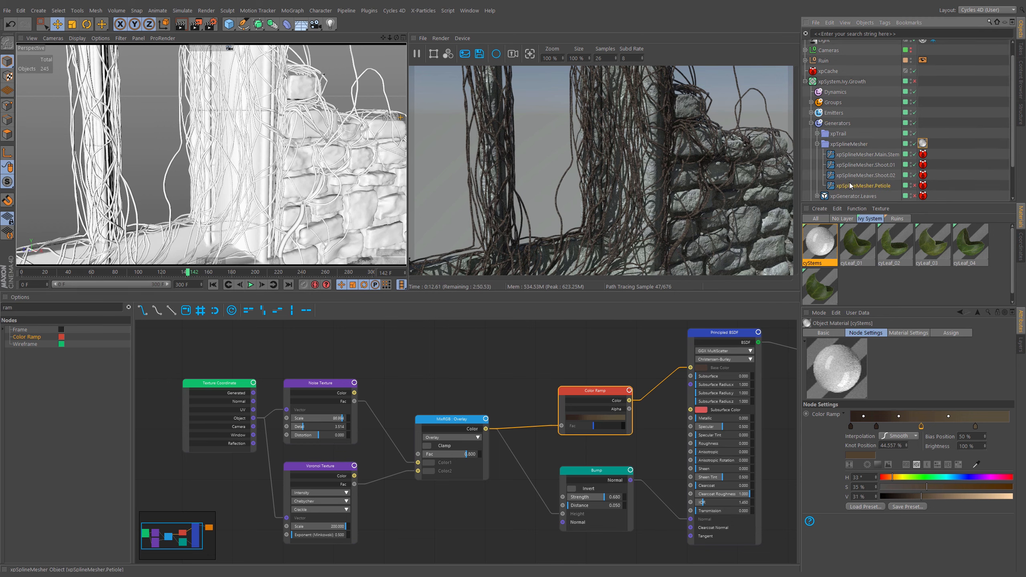
pyautogui.click(816, 134)
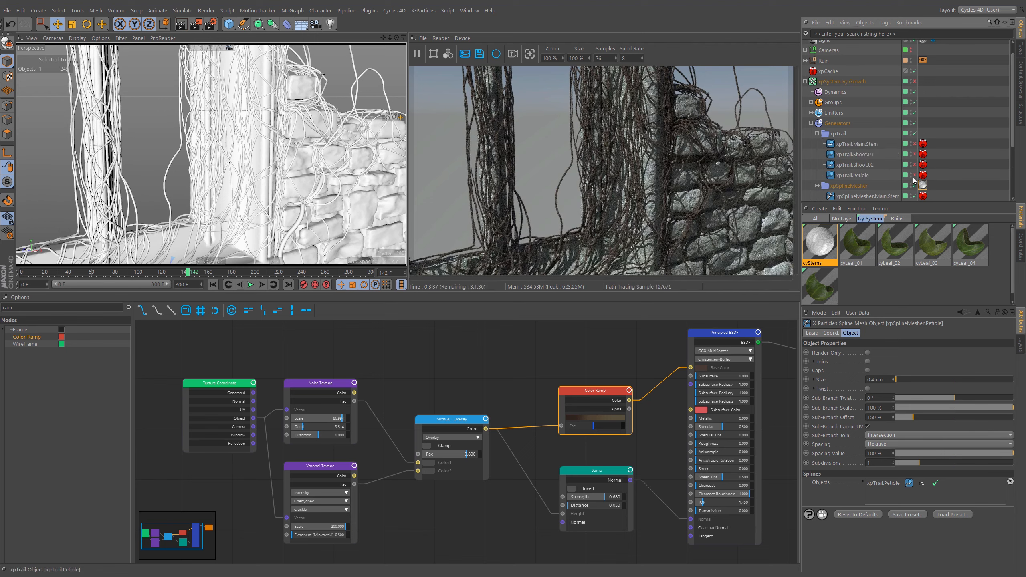
pyautogui.click(856, 177)
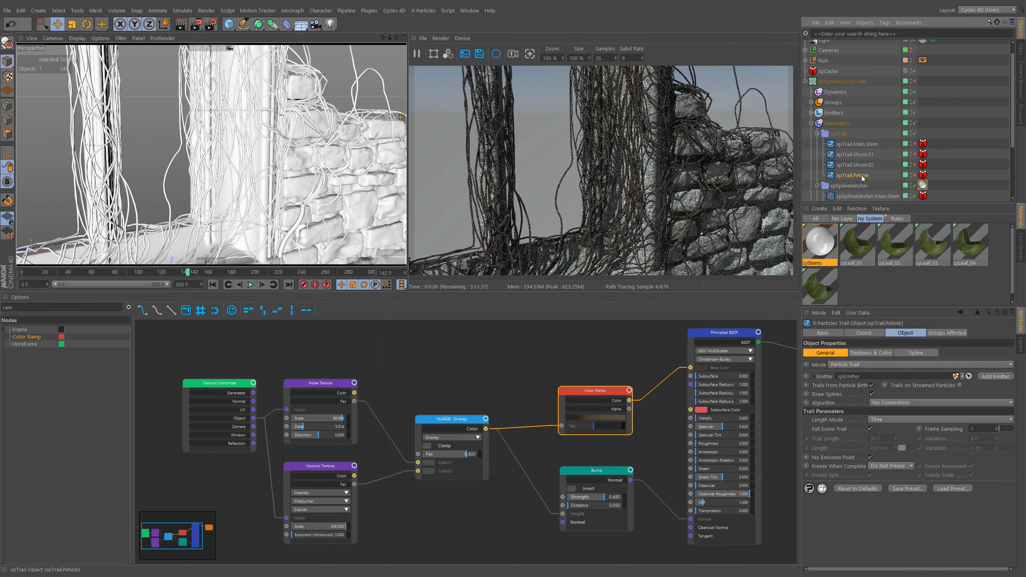
pyautogui.click(913, 175)
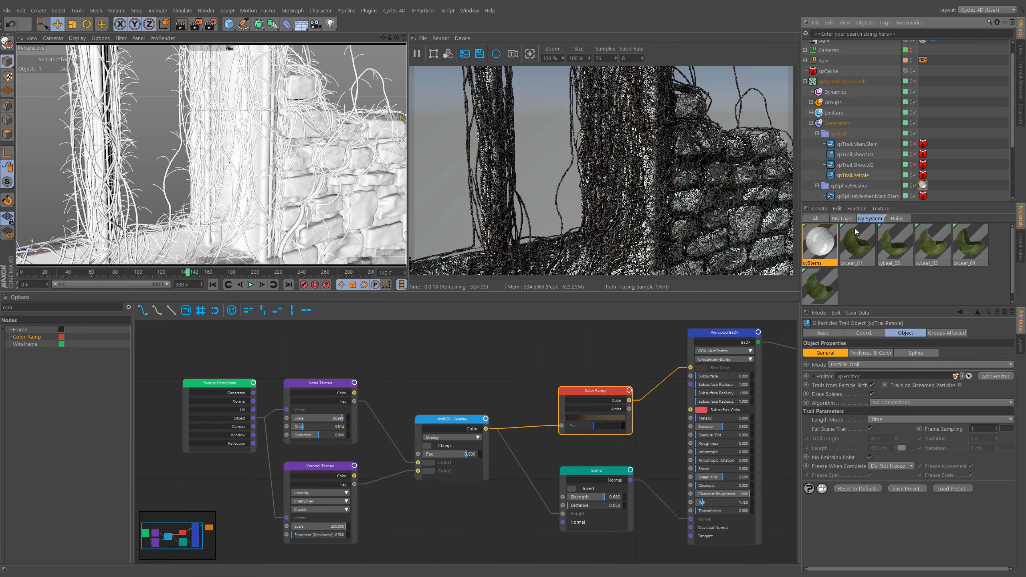
# Duplicate the cyStems material as cyPetiole and assign the copy to xpTrail.Petiole
pyautogui.keyDown('ctrl'); pyautogui.moveTo(829, 244); pyautogui.dragTo(851, 262); pyautogui.keyUp('ctrl')
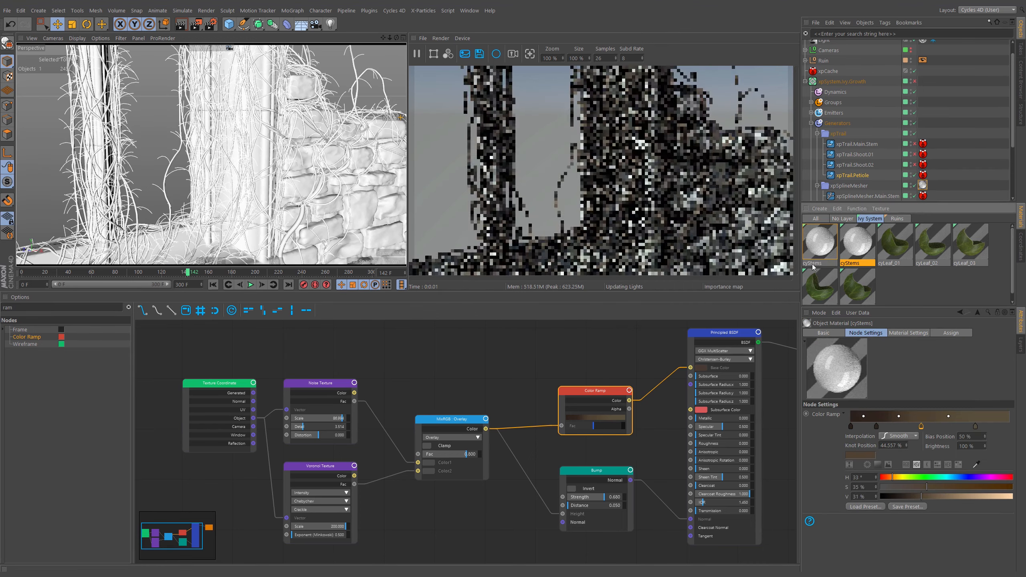
pyautogui.doubleClick(850, 262)
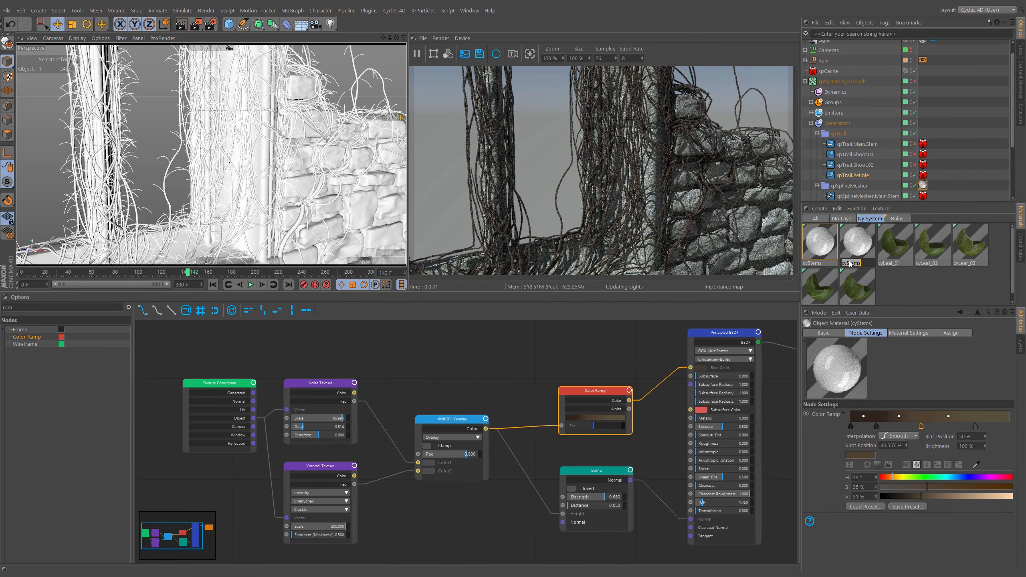
pyautogui.write('Petiole')
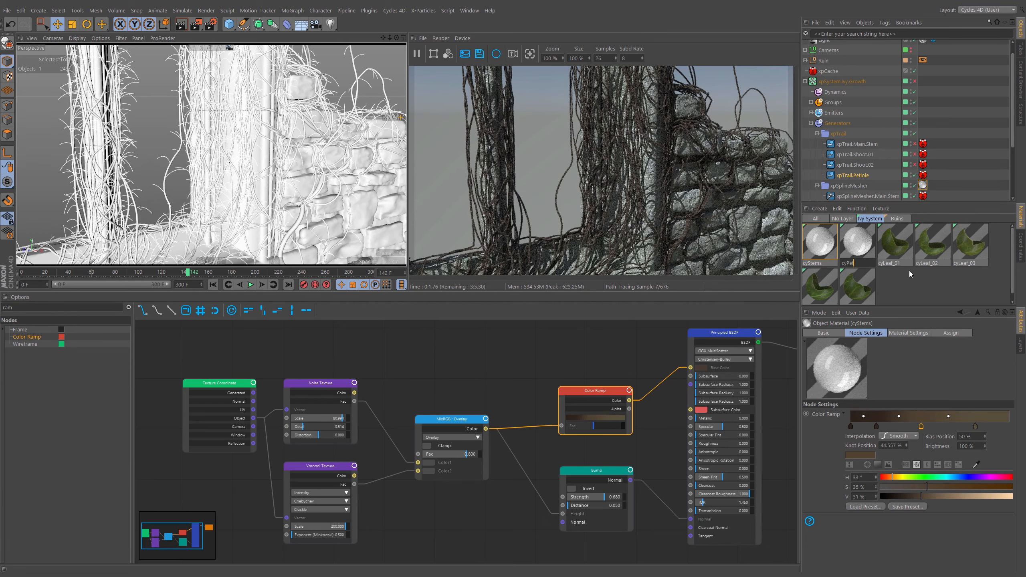
pyautogui.press('Return')
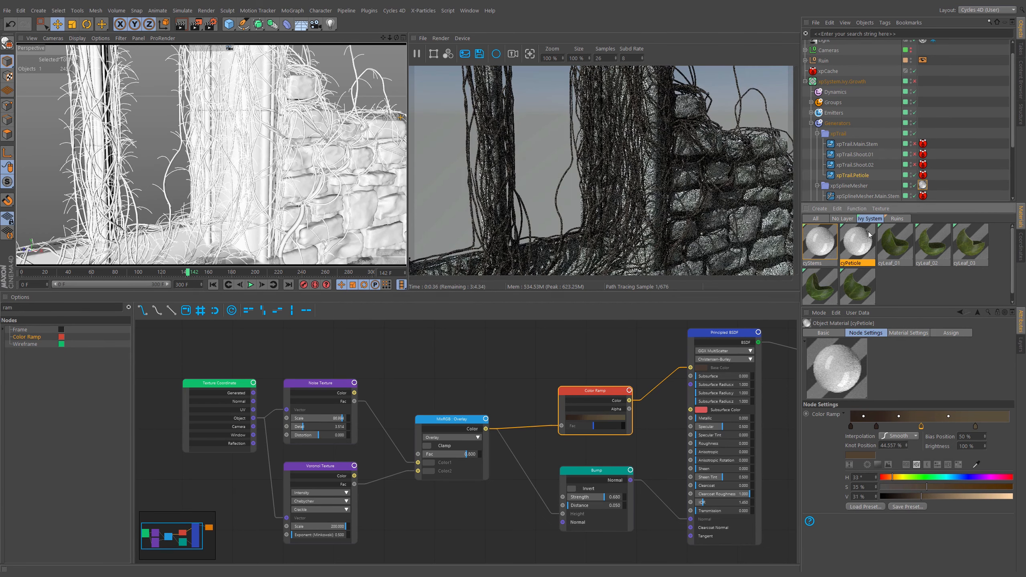
pyautogui.moveTo(856, 243); pyautogui.dragTo(868, 175)
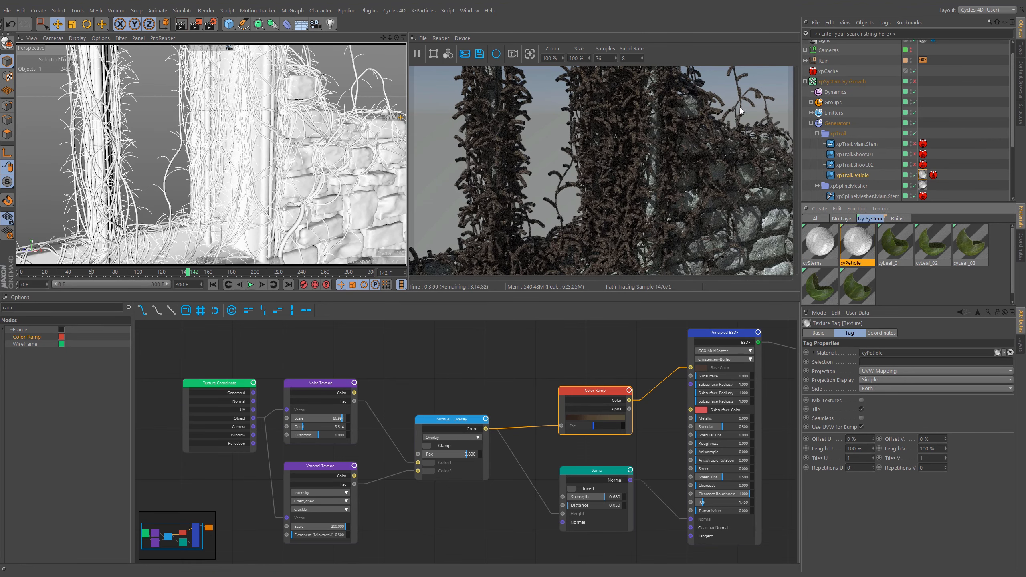
# Add a Cycles 4D cyCurve tag to the xpTrail.Petiole object
pyautogui.keyDown('alt'); pyautogui.moveTo(381, 64); pyautogui.dragTo(337, 98, button='middle'); pyautogui.keyUp('alt')
pyautogui.scroll(6, 338, 98)
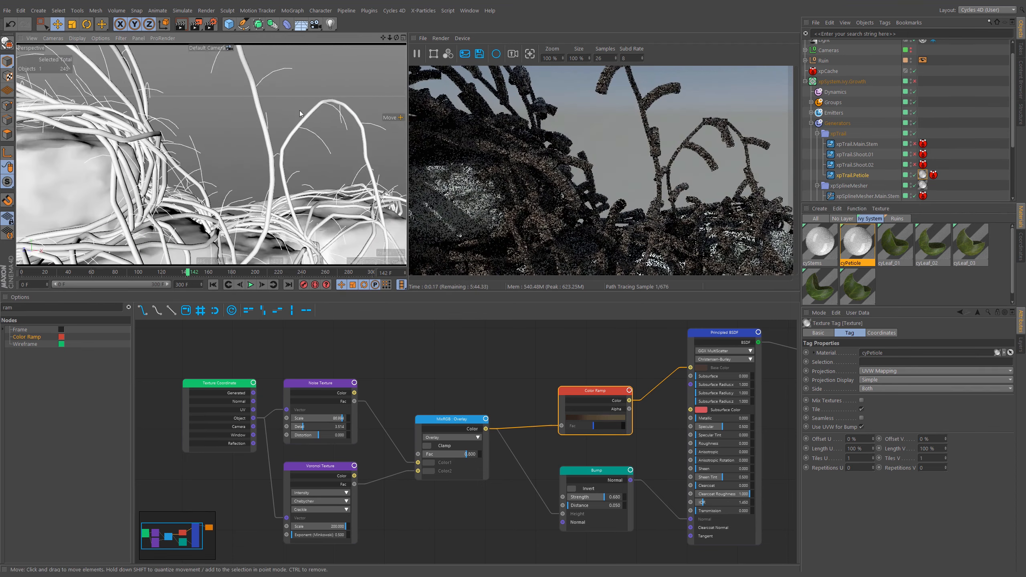
pyautogui.keyDown('alt'); pyautogui.moveTo(286, 115); pyautogui.dragTo(304, 114, button='right'); pyautogui.keyUp('alt')
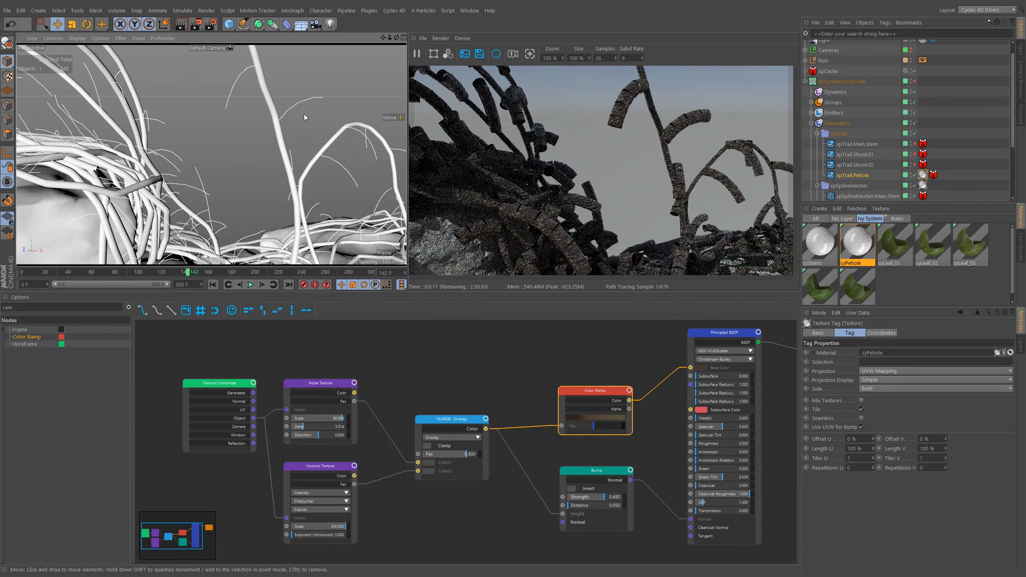
pyautogui.keyDown('alt'); pyautogui.moveTo(304, 114); pyautogui.dragTo(295, 135, button='middle'); pyautogui.keyUp('alt')
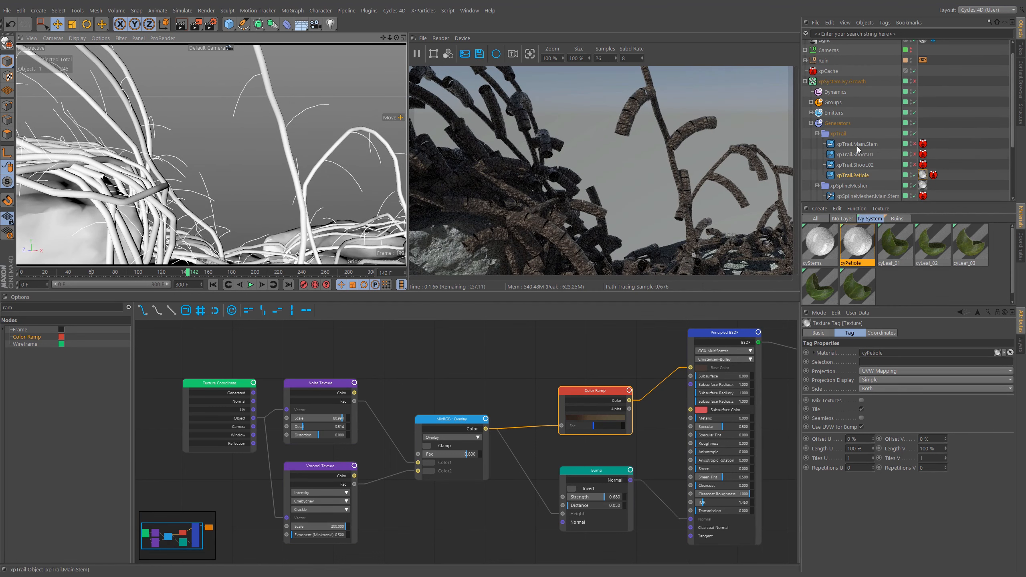
pyautogui.rightClick(851, 177)
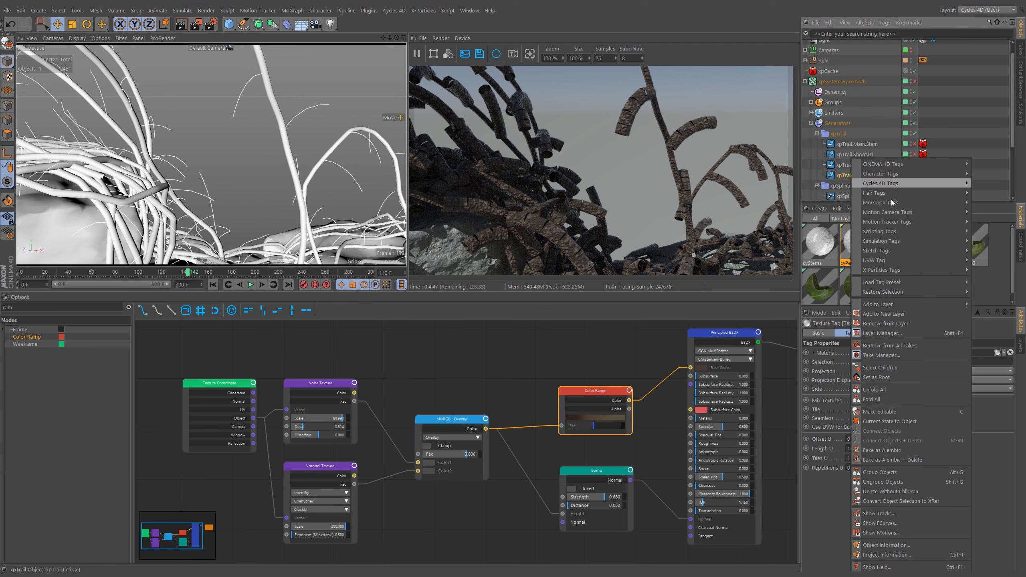
pyautogui.moveTo(892, 185)
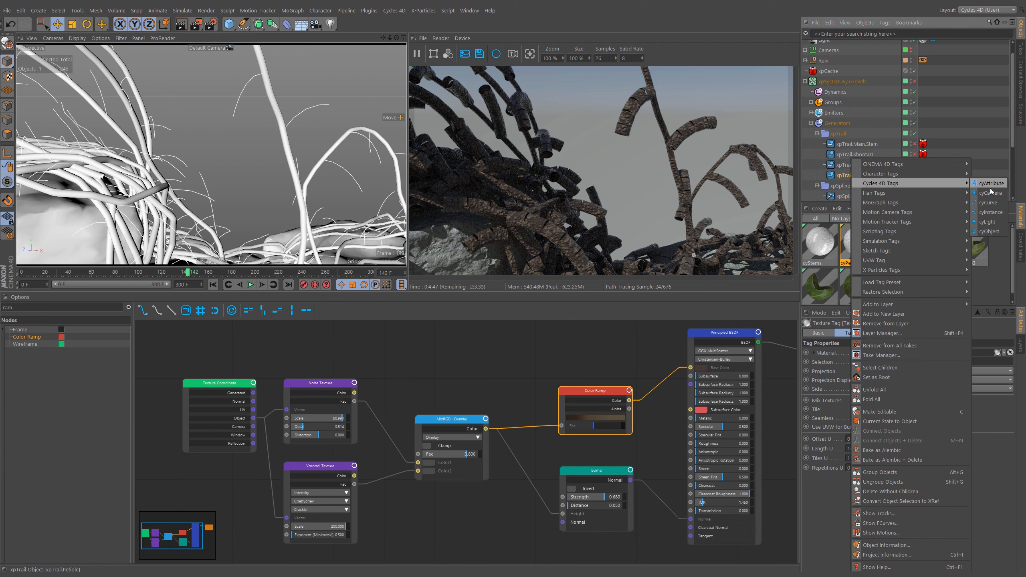
pyautogui.click(985, 203)
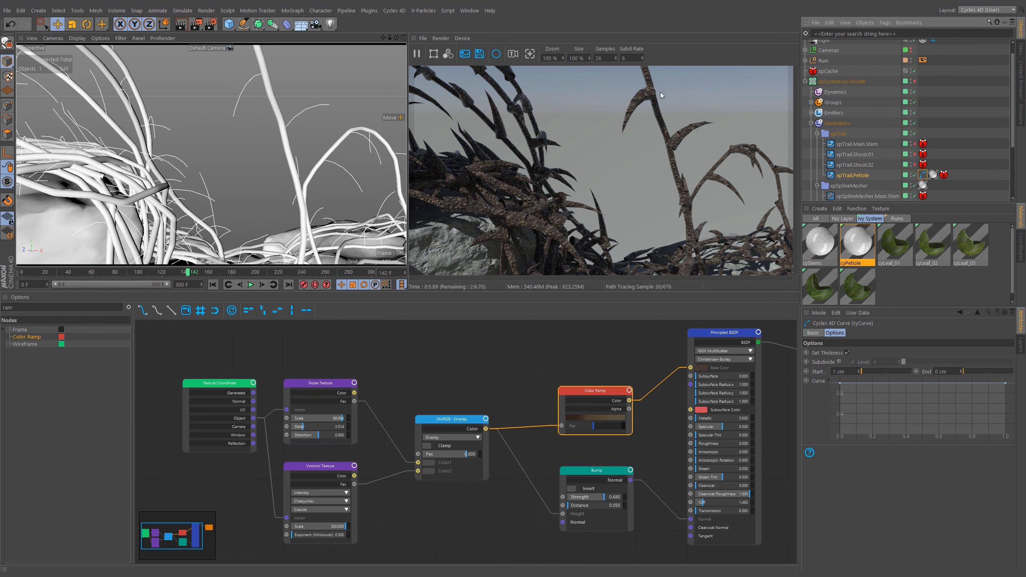
# Using xpSplineMesher.Petiole's size as reference, set the xpTrail.Petiole cyCurve thickness to 0.25 cm at the start and 0.1 cm at the end
pyautogui.scroll(-3, 855, 180)
pyautogui.click(863, 179)
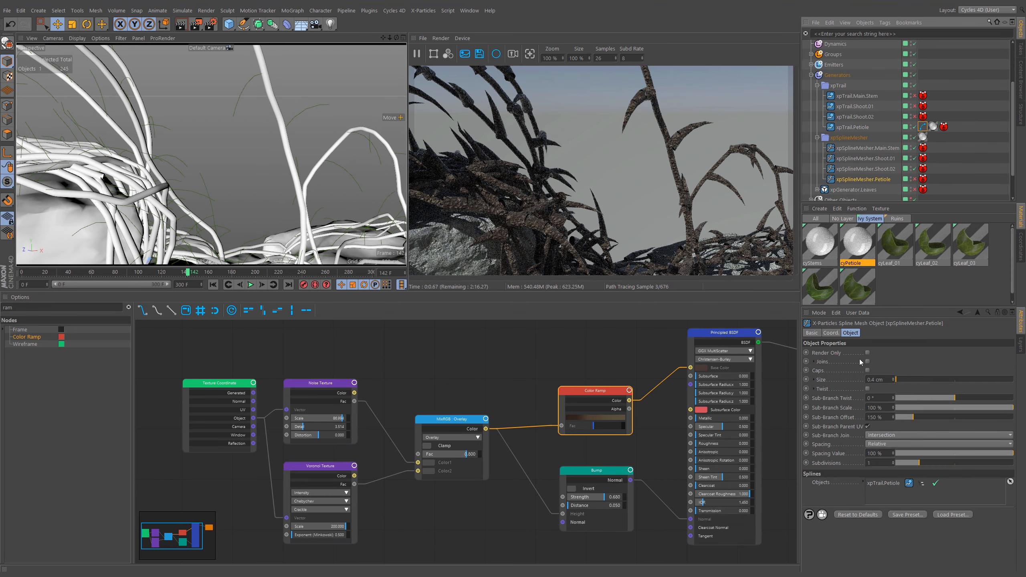
pyautogui.click(813, 380)
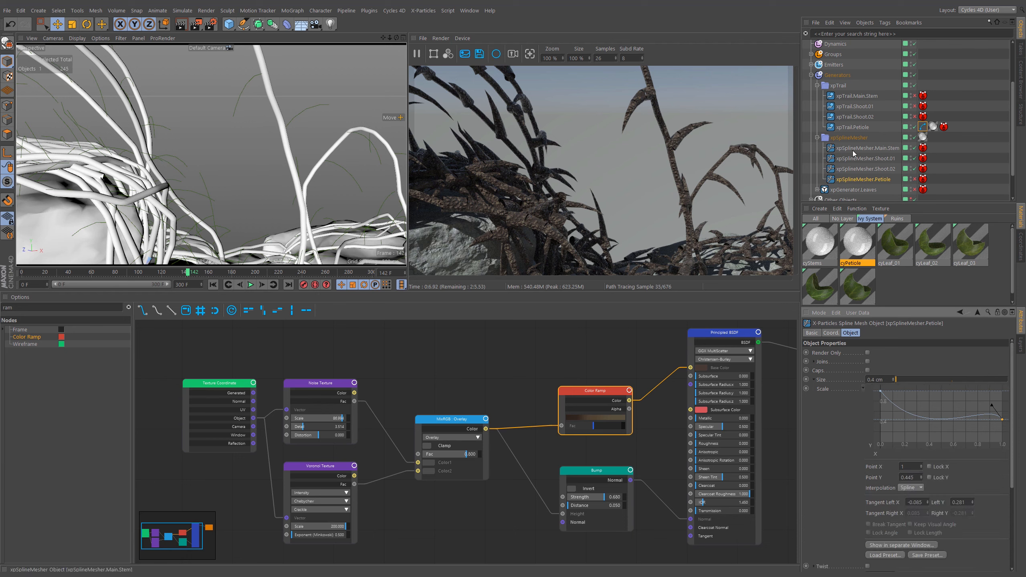
pyautogui.click(852, 128)
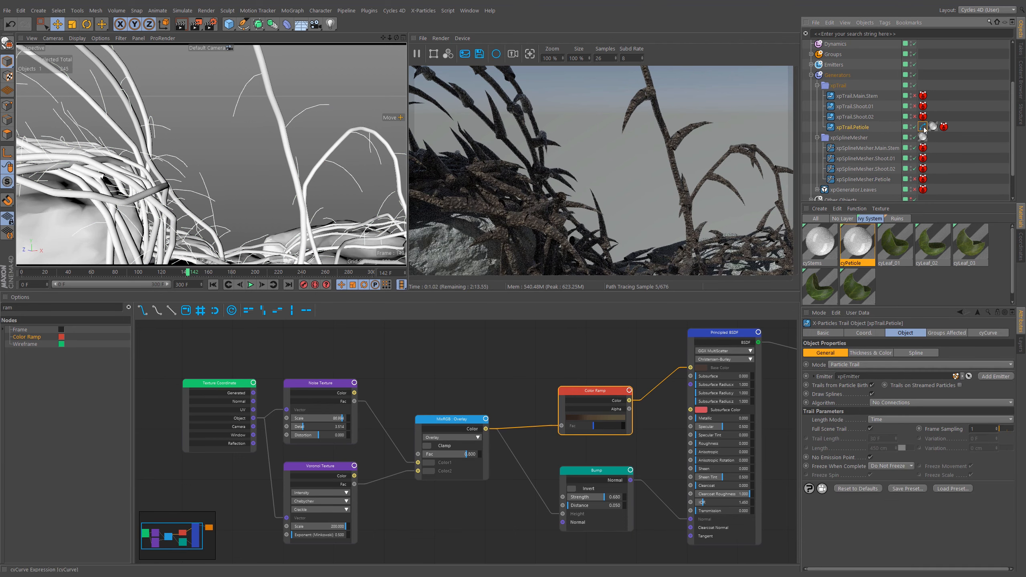
pyautogui.click(988, 332)
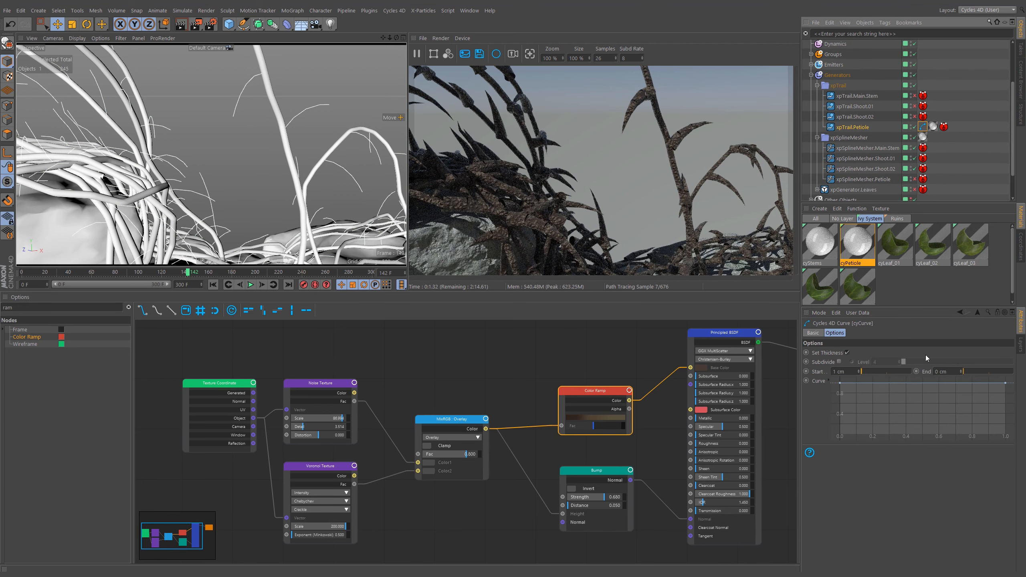
pyautogui.moveTo(847, 371); pyautogui.dragTo(810, 354)
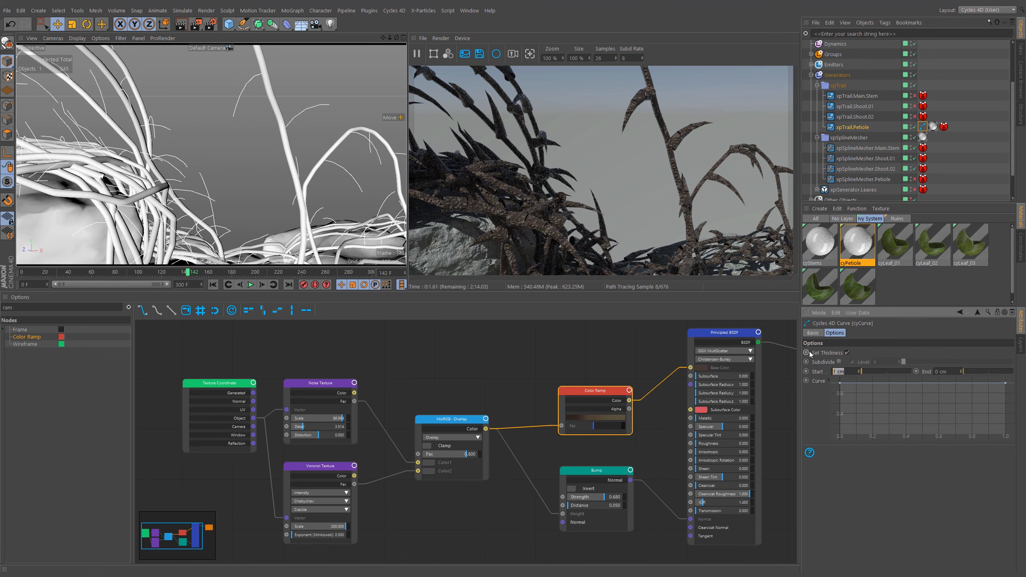
pyautogui.write('0.5')
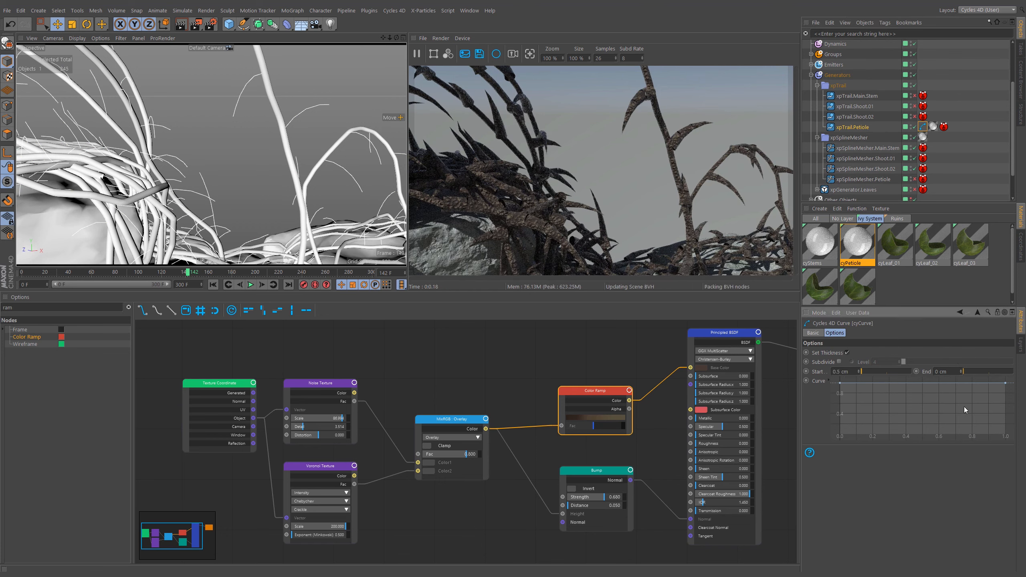
pyautogui.press('Return')
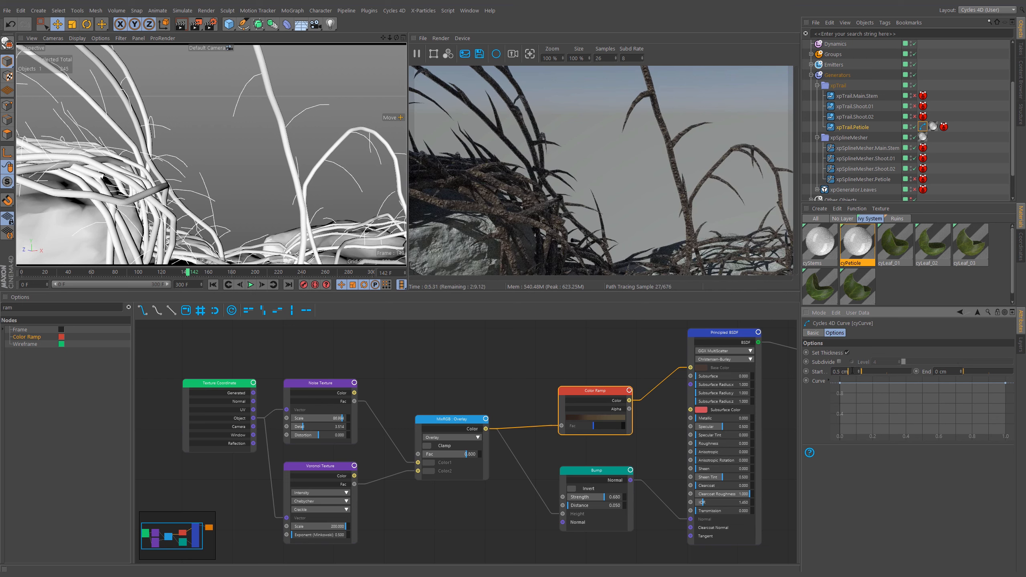
pyautogui.press('Return')
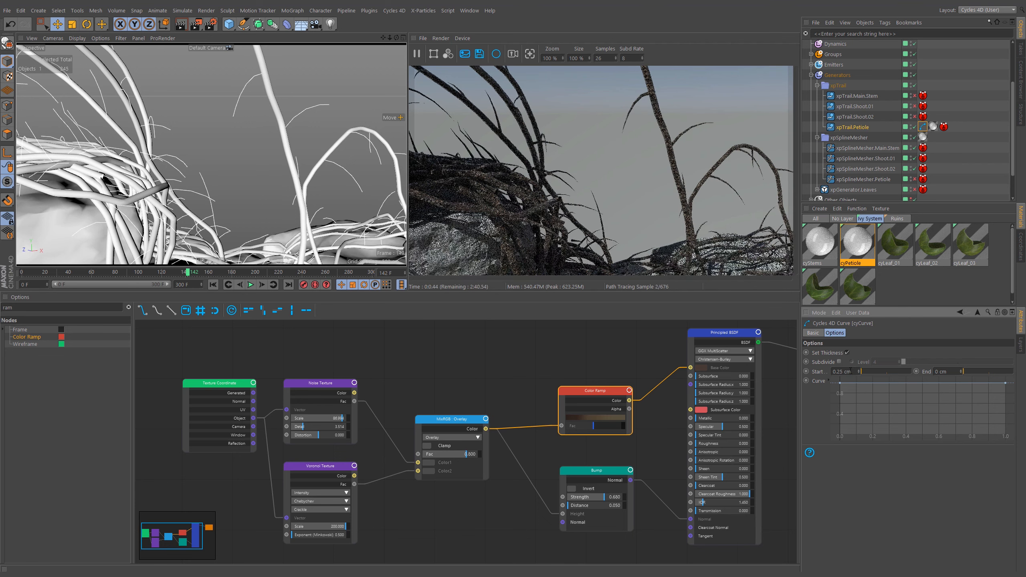
pyautogui.doubleClick(941, 372)
pyautogui.write('0.1')
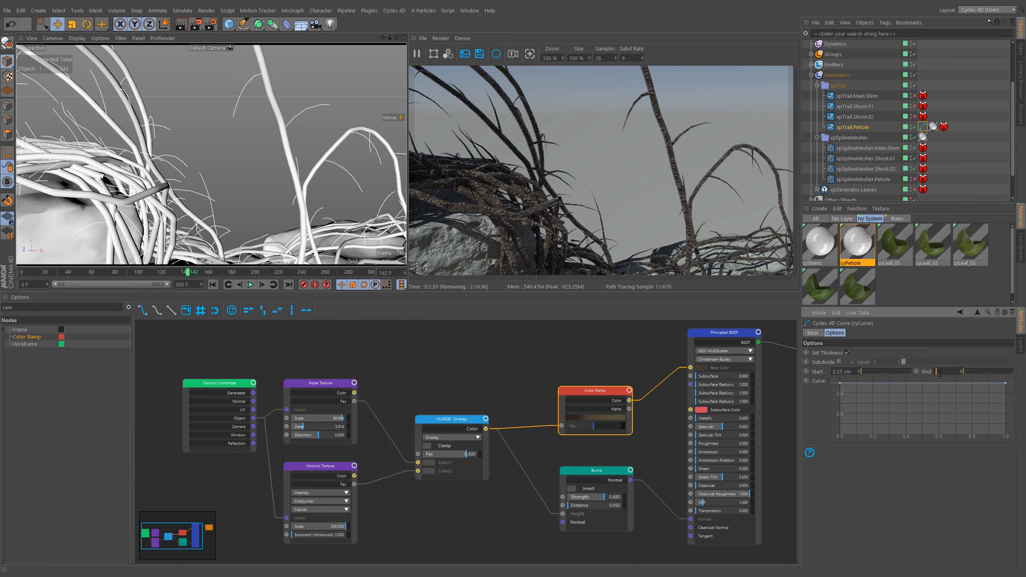
pyautogui.press('Return')
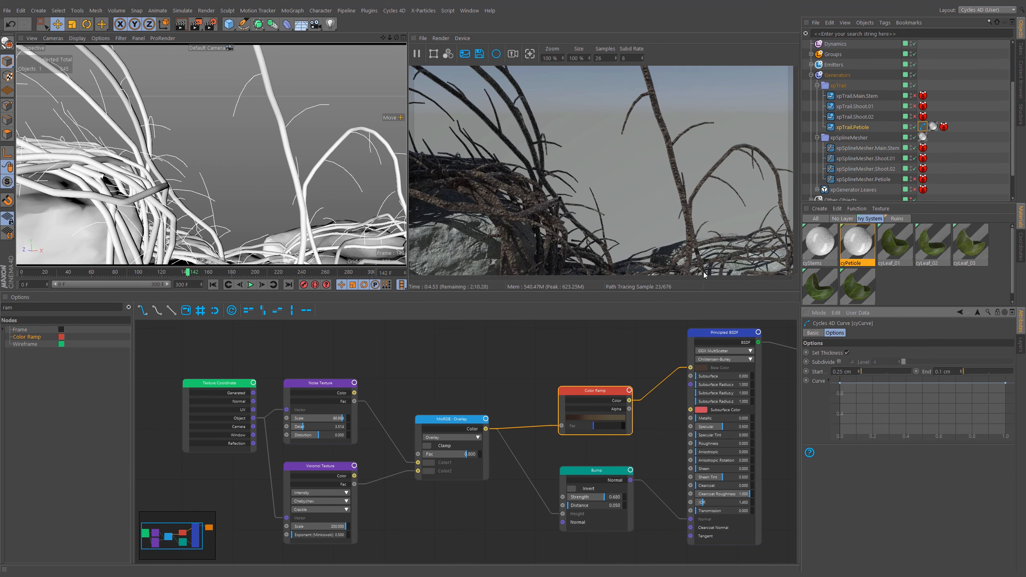
# Enable the xpGenerator.Leaves object and advance the timeline to frame 143 to render the ivy with its leaves
pyautogui.scroll(-5, 298, 181)
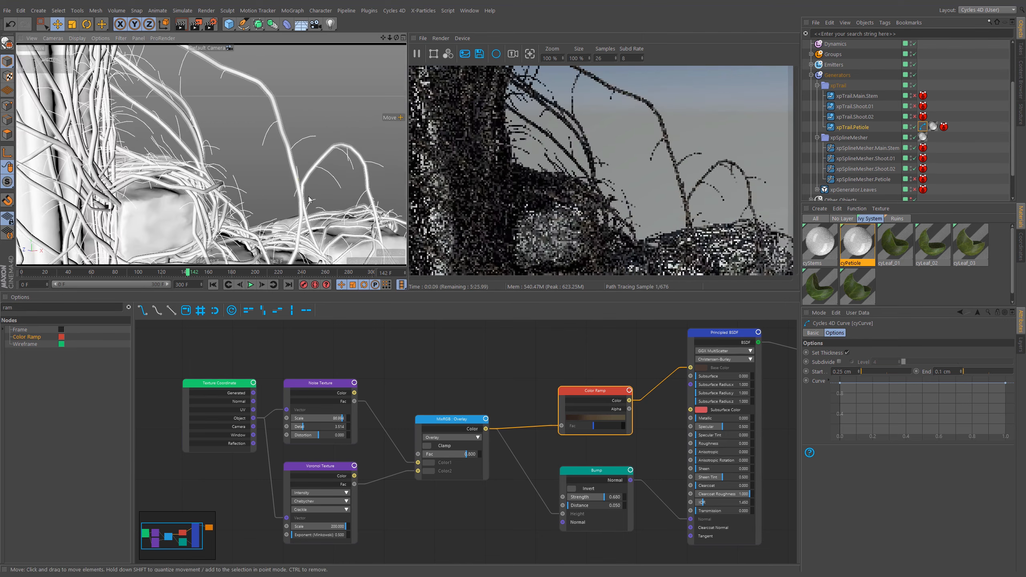
pyautogui.scroll(-1, 935, 175)
pyautogui.click(853, 180)
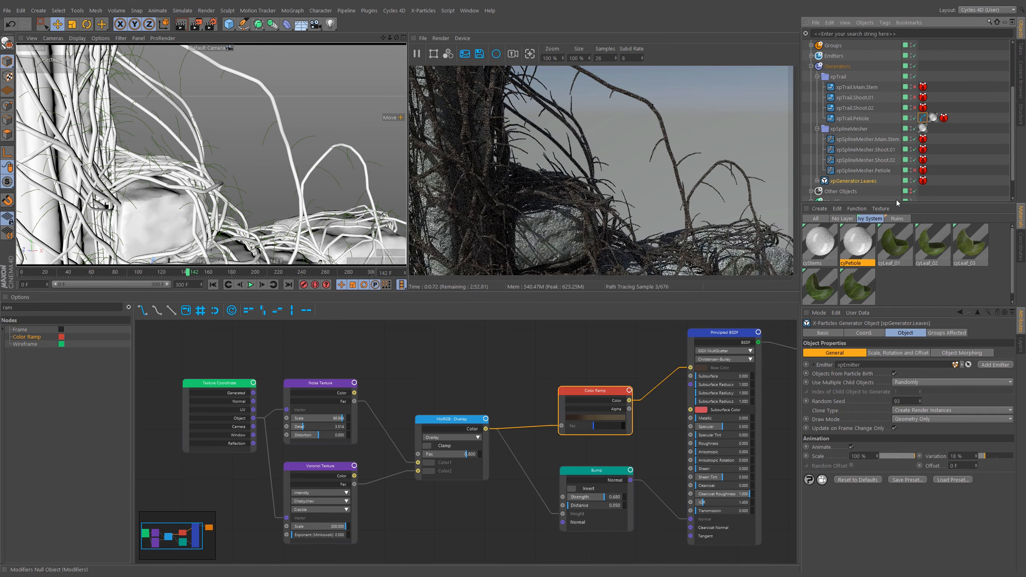
pyautogui.press('g')
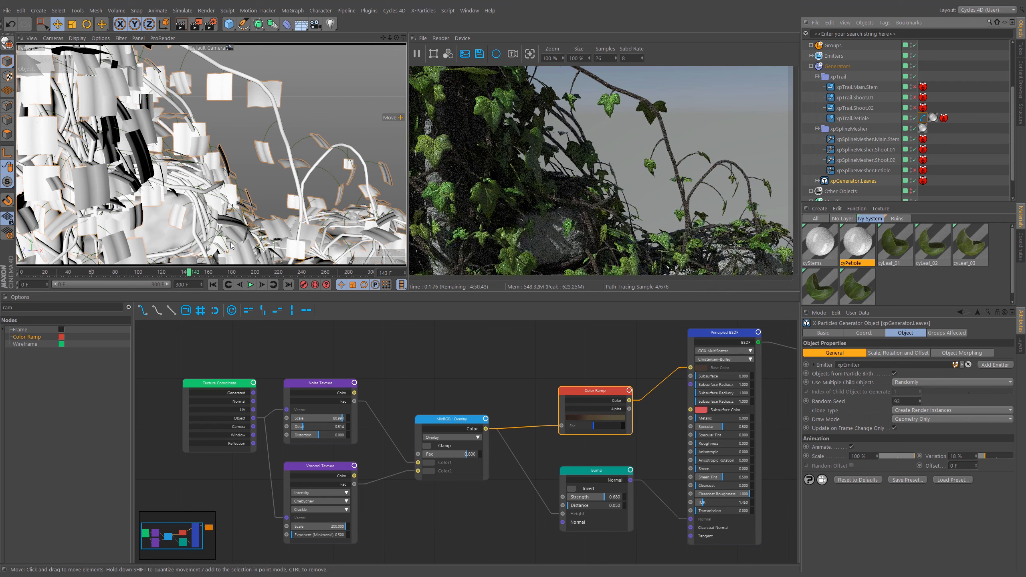
pyautogui.moveTo(195, 186)
pyautogui.keyDown('alt'); pyautogui.mouseDown()
pyautogui.moveTo(189, 198)
pyautogui.moveTo(196, 186)
pyautogui.mouseUp(); pyautogui.keyUp('alt')
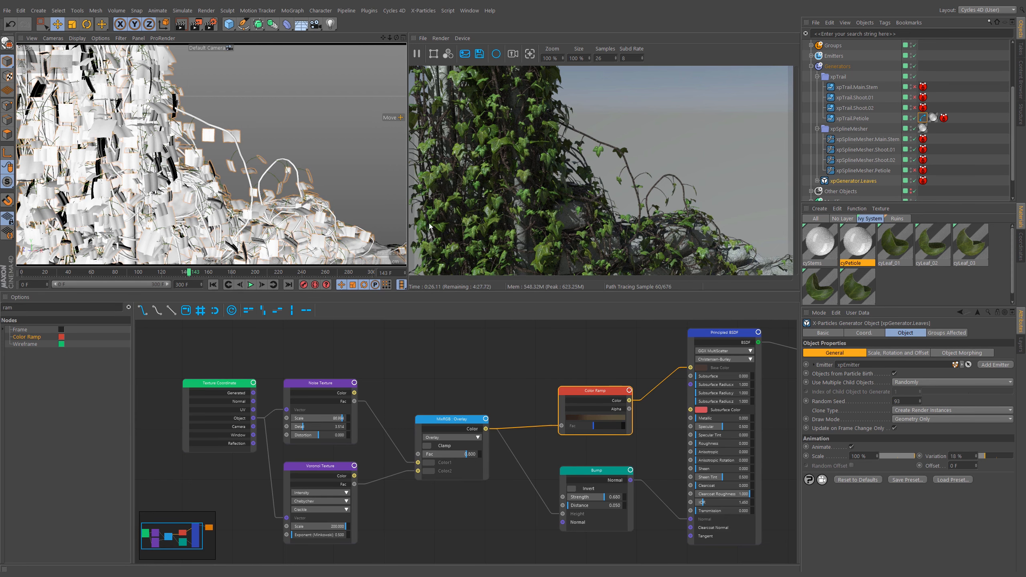
# Add a Hair Info node to the cyPetiole material and preview its Intercept output on the petioles
pyautogui.click(858, 235)
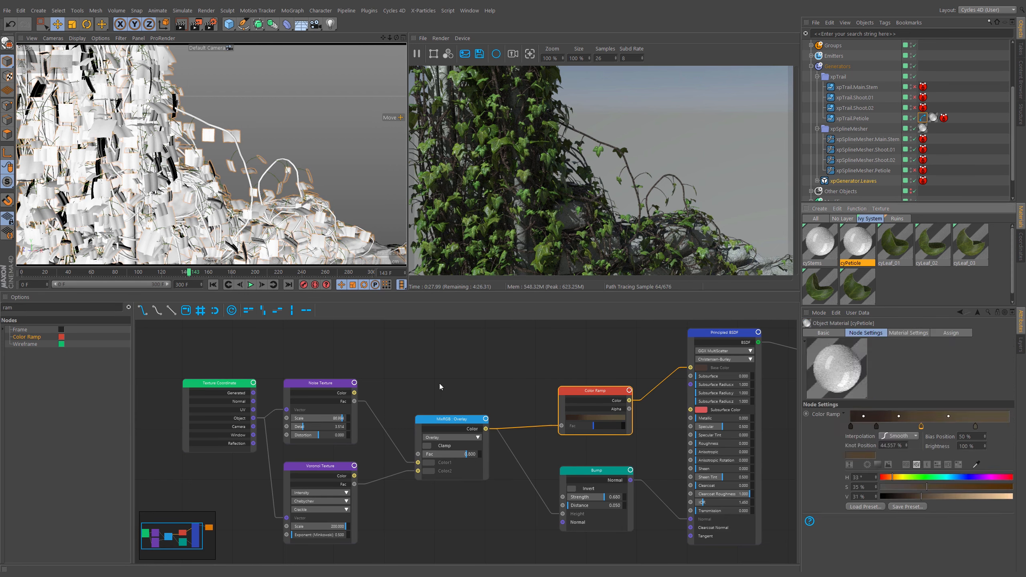
pyautogui.moveTo(498, 360); pyautogui.dragTo(502, 367, button='middle')
pyautogui.scroll(8, 232, 153)
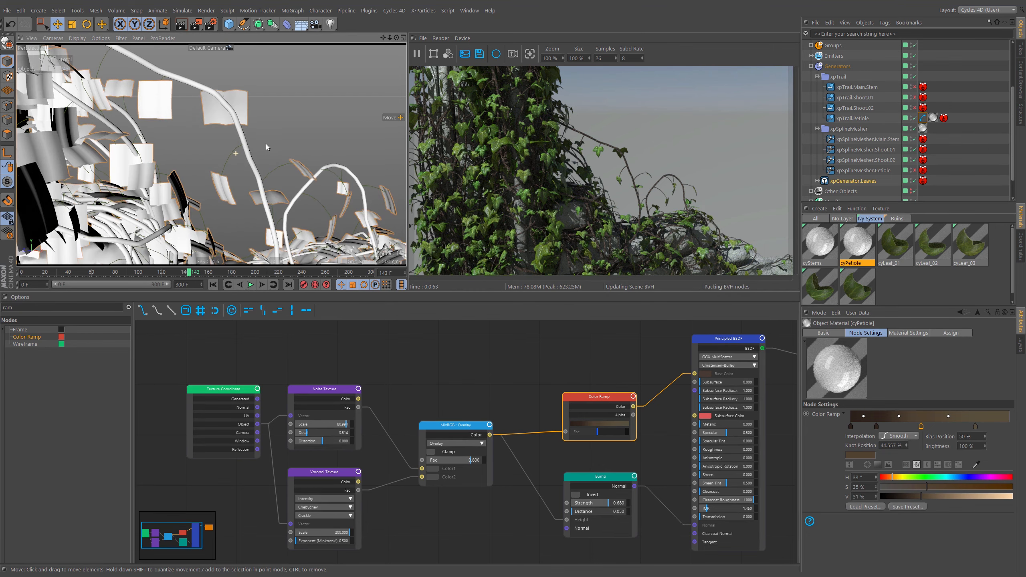
pyautogui.keyDown('alt'); pyautogui.moveTo(266, 147); pyautogui.dragTo(322, 162, button='right'); pyautogui.keyUp('alt')
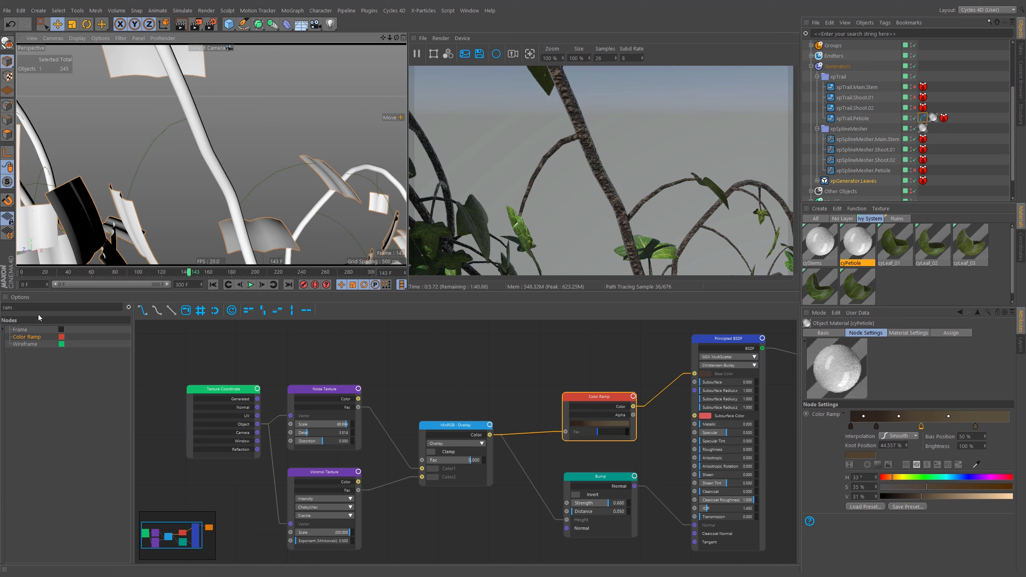
pyautogui.click(4, 307)
pyautogui.press('BackSpace')
pyautogui.press('BackSpace')
pyautogui.press('BackSpace')
pyautogui.write('info')
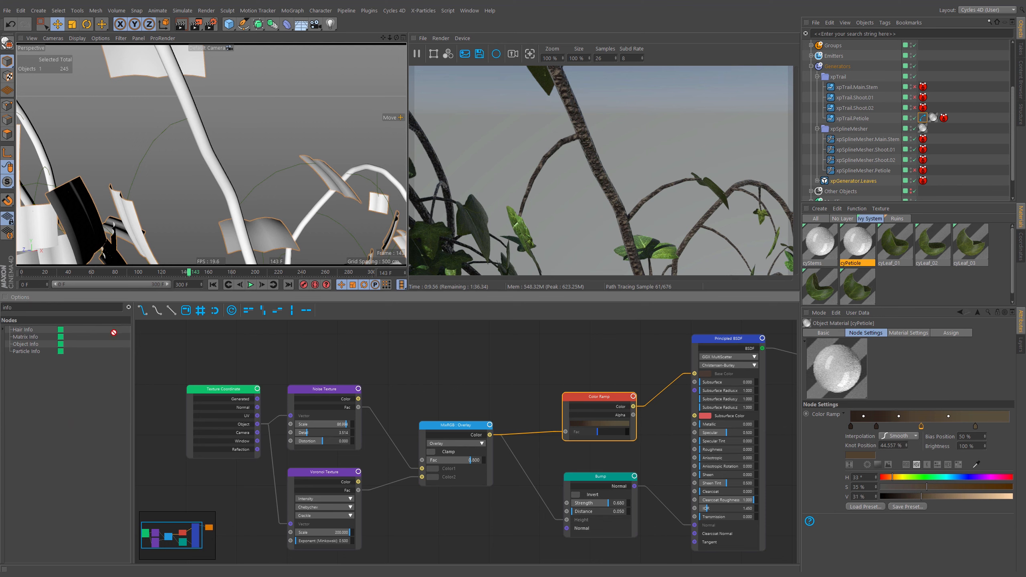
pyautogui.moveTo(23, 329); pyautogui.dragTo(454, 350)
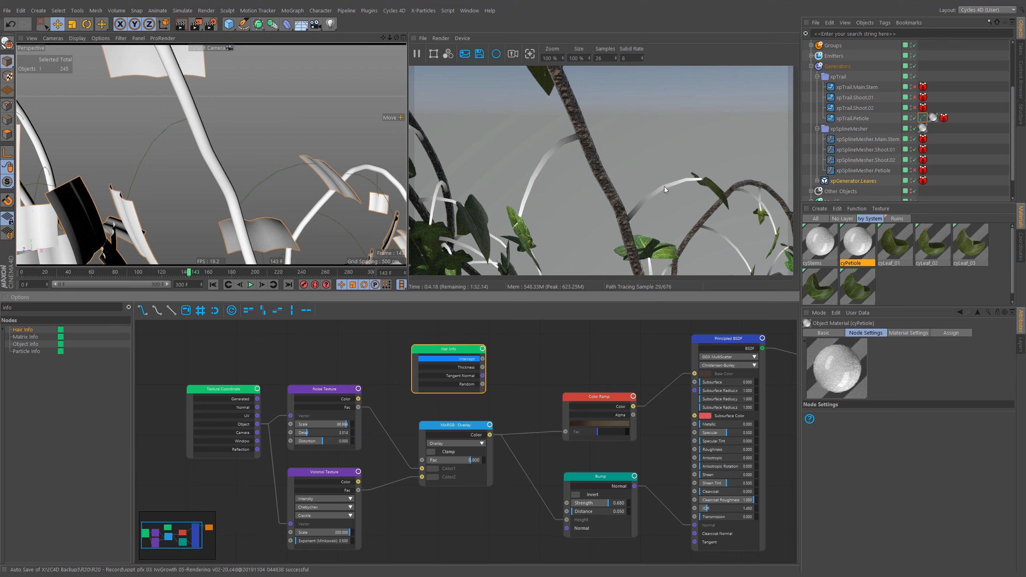
# Rearrange the cyPetiole nodes, placing Hair Info above the others and widening the gap between the Color Ramp and Principled BSDF
pyautogui.moveTo(502, 351); pyautogui.dragTo(490, 371, button='middle')
pyautogui.moveTo(444, 371); pyautogui.dragTo(413, 338)
pyautogui.moveTo(535, 371); pyautogui.dragTo(445, 384, button='middle')
pyautogui.moveTo(482, 428); pyautogui.dragTo(609, 375, button='middle')
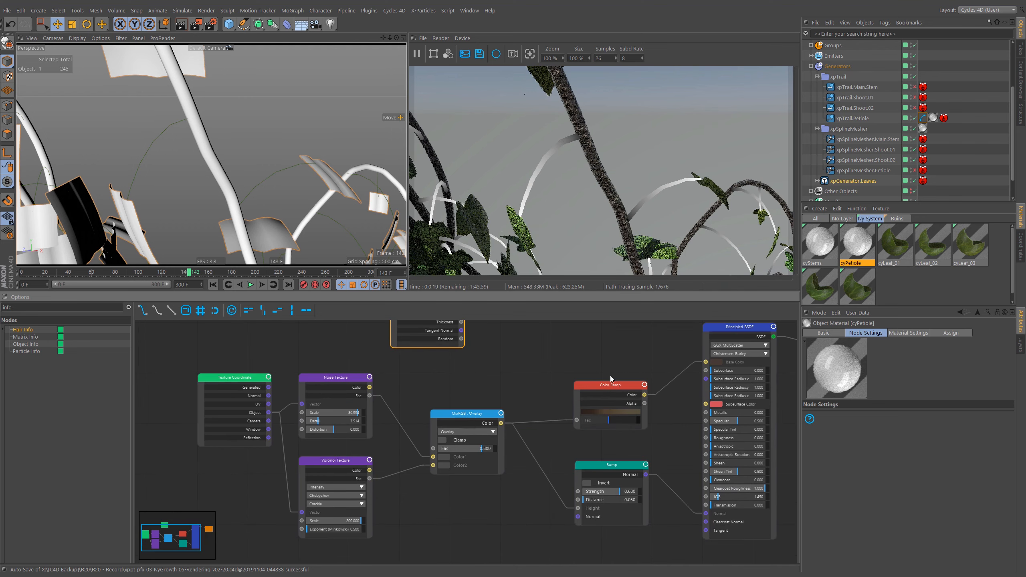
pyautogui.moveTo(611, 378); pyautogui.dragTo(548, 378)
pyautogui.moveTo(479, 324); pyautogui.dragTo(428, 376, button='middle')
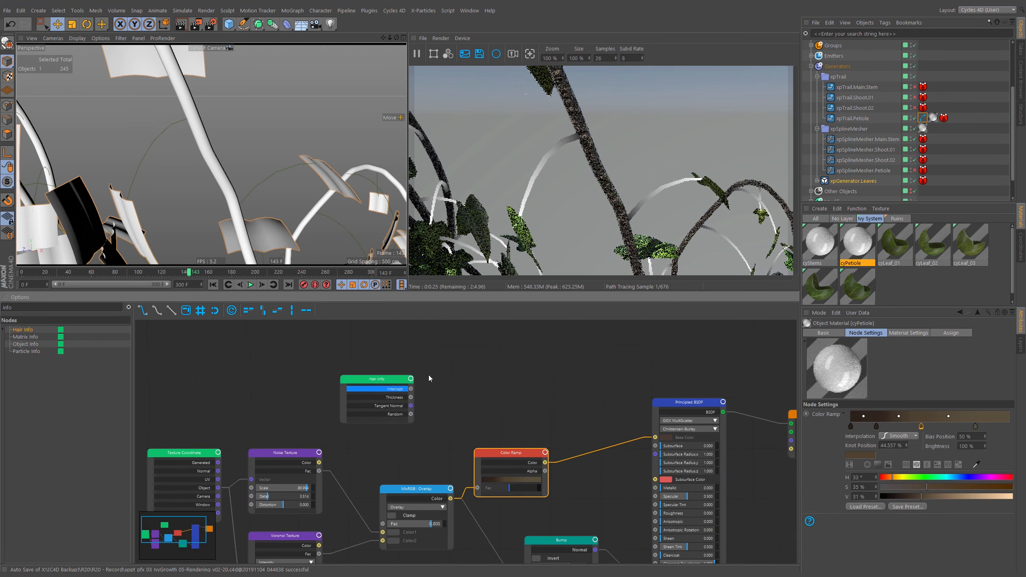
pyautogui.moveTo(395, 380); pyautogui.dragTo(442, 338)
pyautogui.scroll(-1, 663, 394)
pyautogui.moveTo(662, 394); pyautogui.dragTo(578, 380, button='middle')
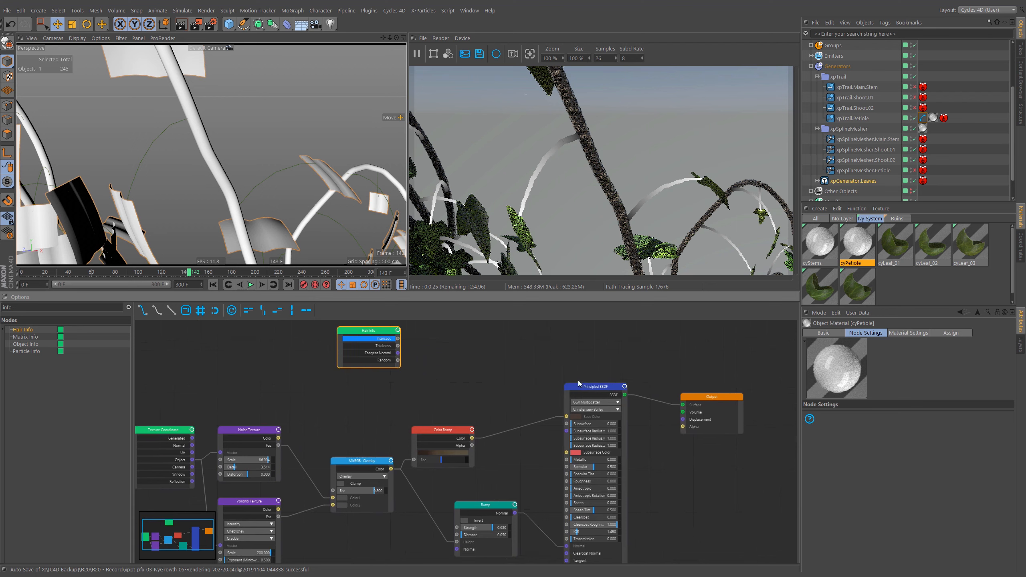
pyautogui.moveTo(562, 356); pyautogui.dragTo(689, 444)
pyautogui.moveTo(601, 388); pyautogui.dragTo(644, 395)
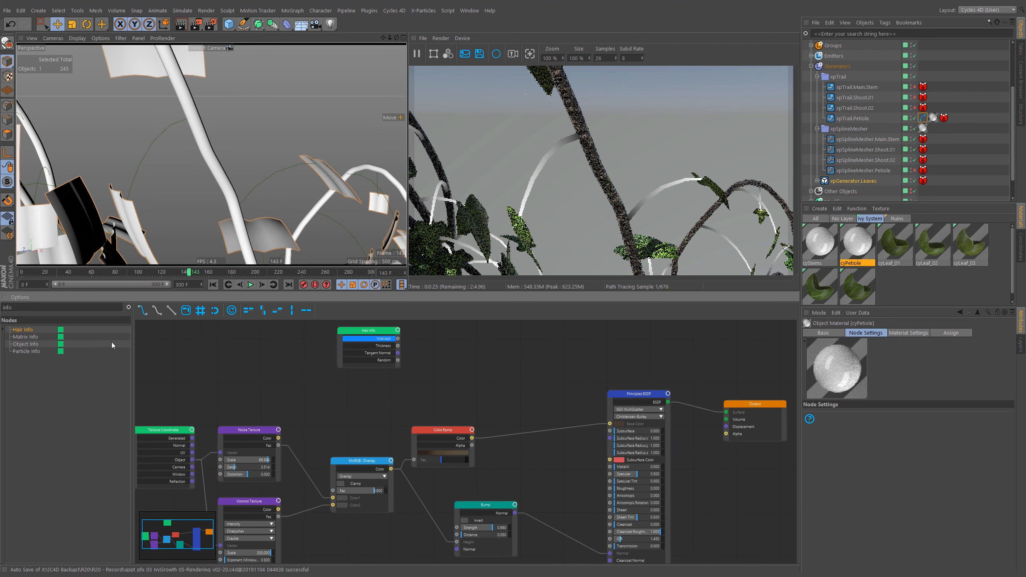
# Add a MixRGB node above the gap between the Color Ramp and the Principled BSDF
pyautogui.doubleClick(24, 305)
pyautogui.write('m')
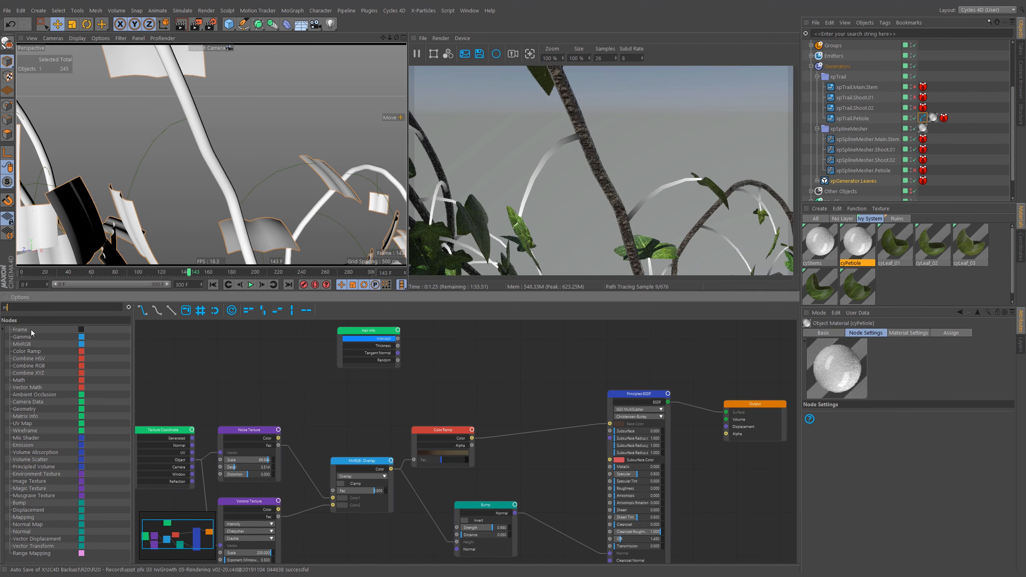
pyautogui.moveTo(27, 345); pyautogui.dragTo(505, 352)
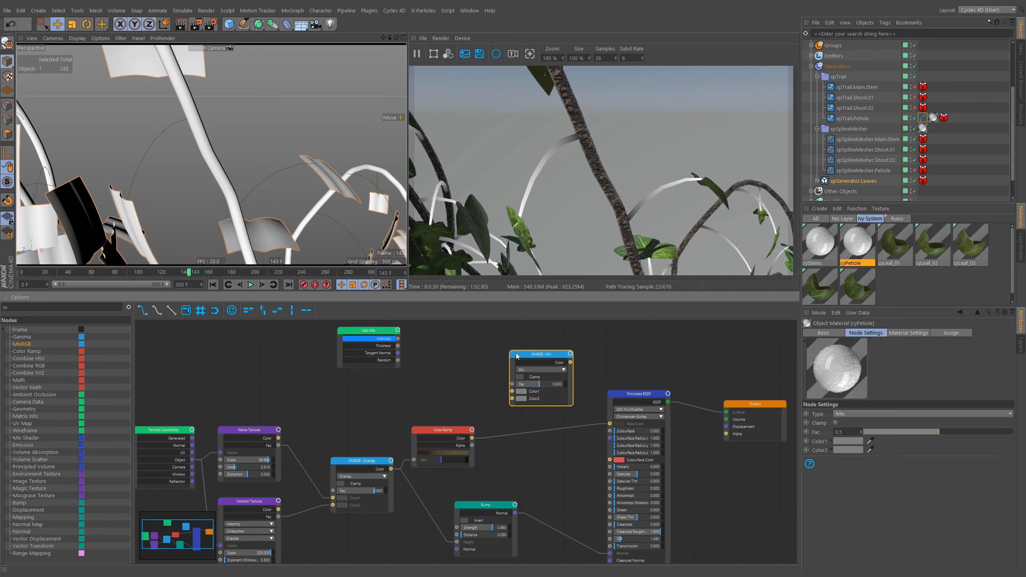
pyautogui.moveTo(505, 391)
pyautogui.mouseDown()
pyautogui.moveTo(405, 362)
pyautogui.moveTo(399, 340)
pyautogui.moveTo(459, 389)
pyautogui.moveTo(506, 383)
pyautogui.mouseUp()
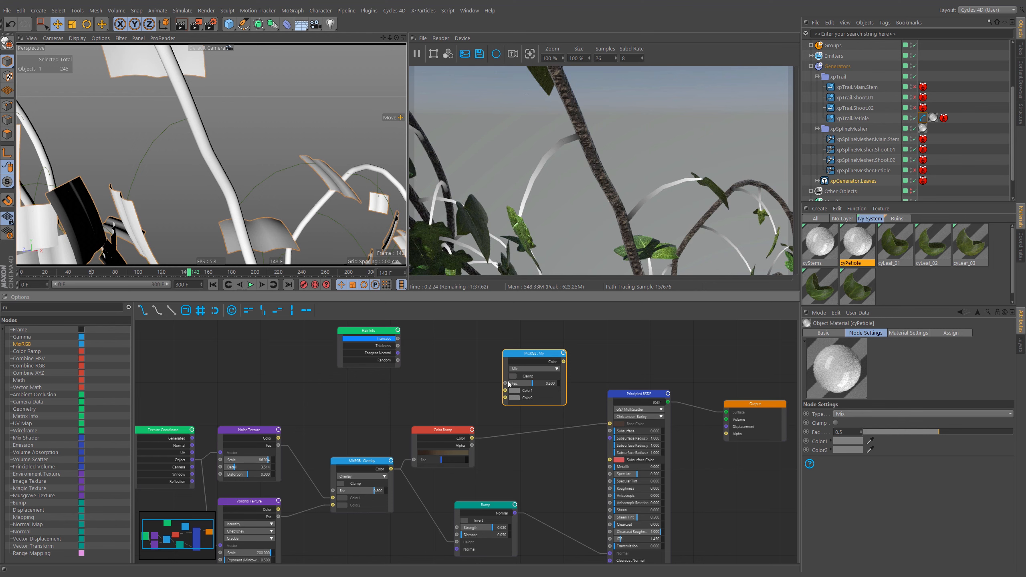
# Connect Hair Info's Intercept to the new MixRGB node's Fac and the Color Ramp's Color to Color1, previewing the mixed colour
pyautogui.moveTo(400, 343); pyautogui.dragTo(398, 339)
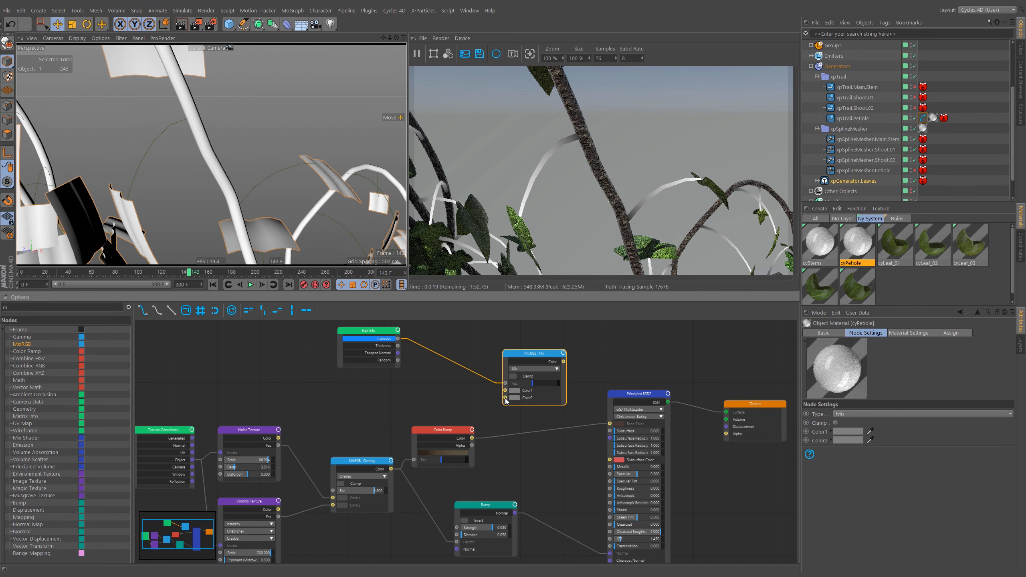
pyautogui.moveTo(504, 390); pyautogui.dragTo(471, 442)
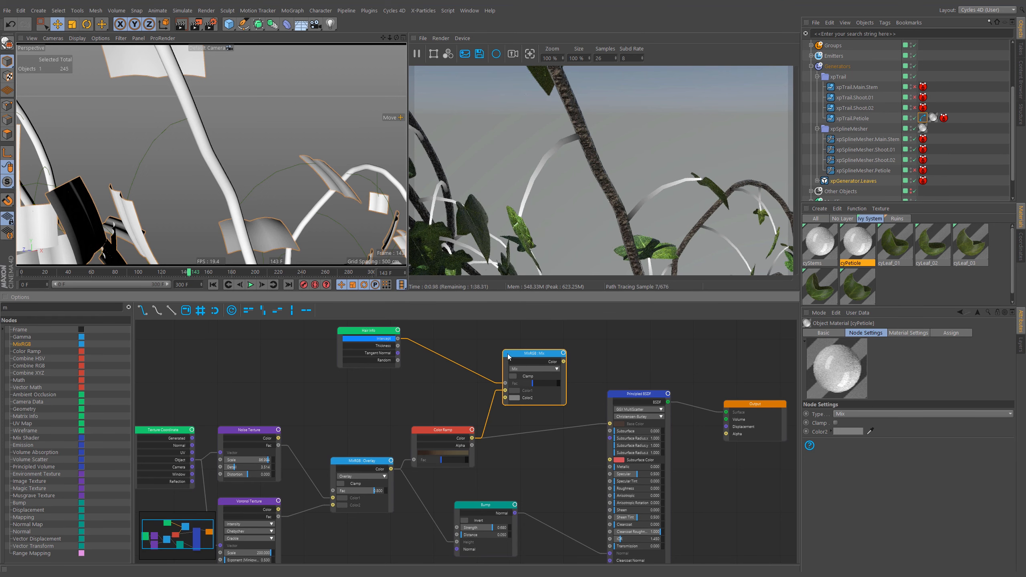
pyautogui.click(536, 362)
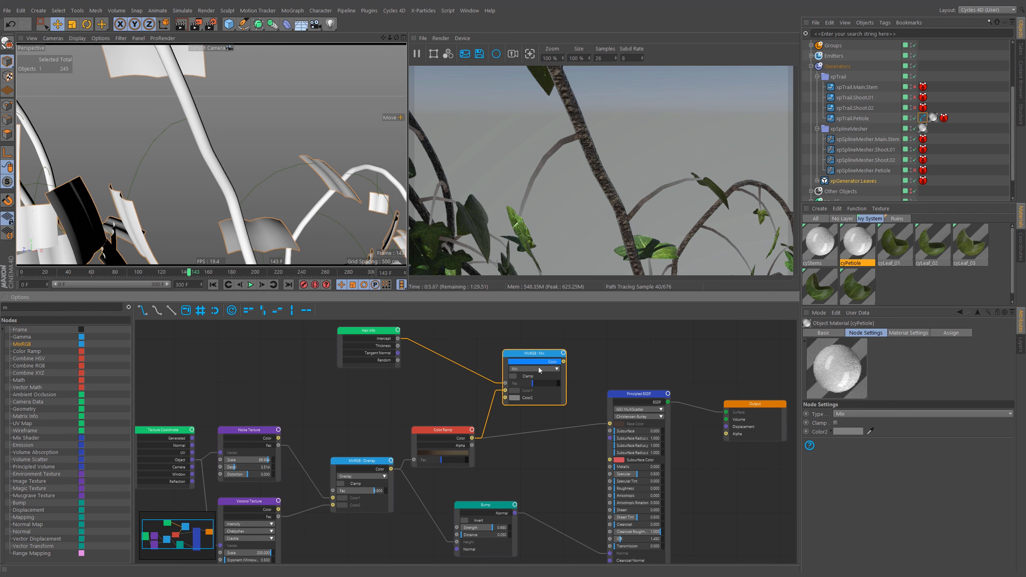
# Set the new MixRGB node's Color2 to a dark, muted green
pyautogui.click(513, 397)
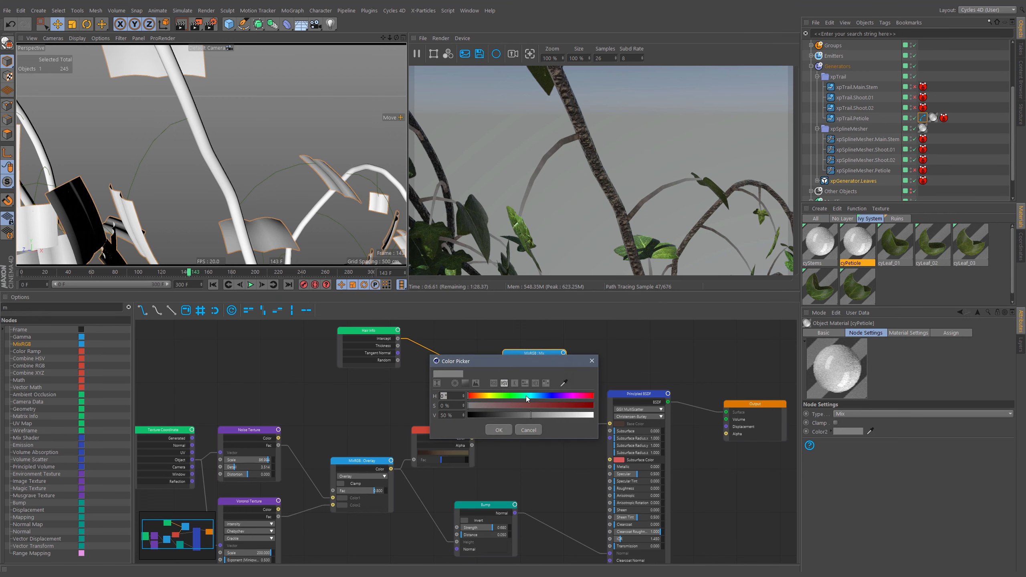
pyautogui.click(507, 396)
pyautogui.moveTo(519, 407)
pyautogui.mouseDown()
pyautogui.moveTo(498, 407)
pyautogui.moveTo(551, 416)
pyautogui.moveTo(500, 396)
pyautogui.moveTo(518, 410)
pyautogui.mouseUp()
pyautogui.click(507, 430)
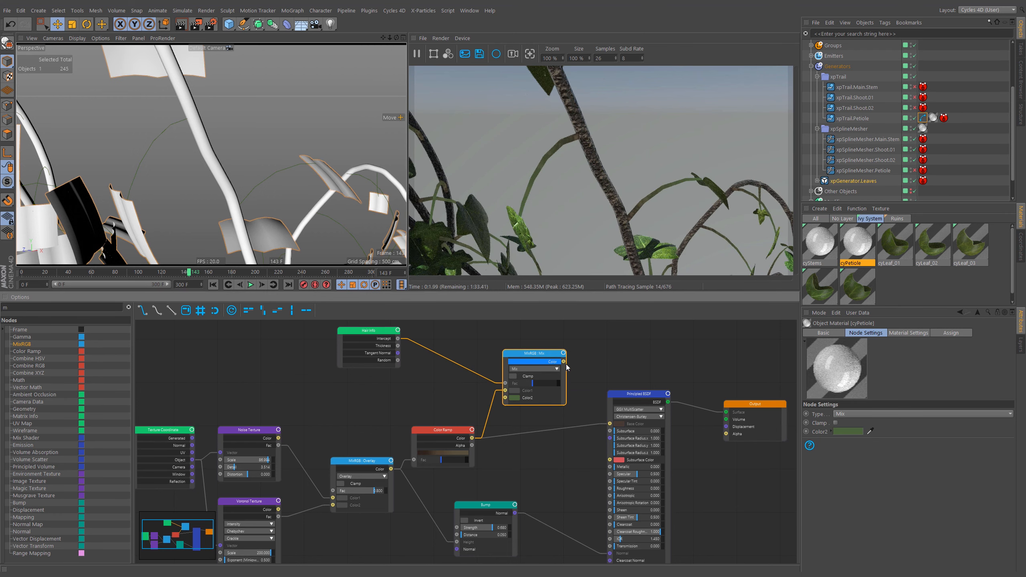
# Connect the new MixRGB node's Color output to the Principled BSDF's Base Color and check the blend on the petioles
pyautogui.moveTo(564, 362); pyautogui.dragTo(610, 424)
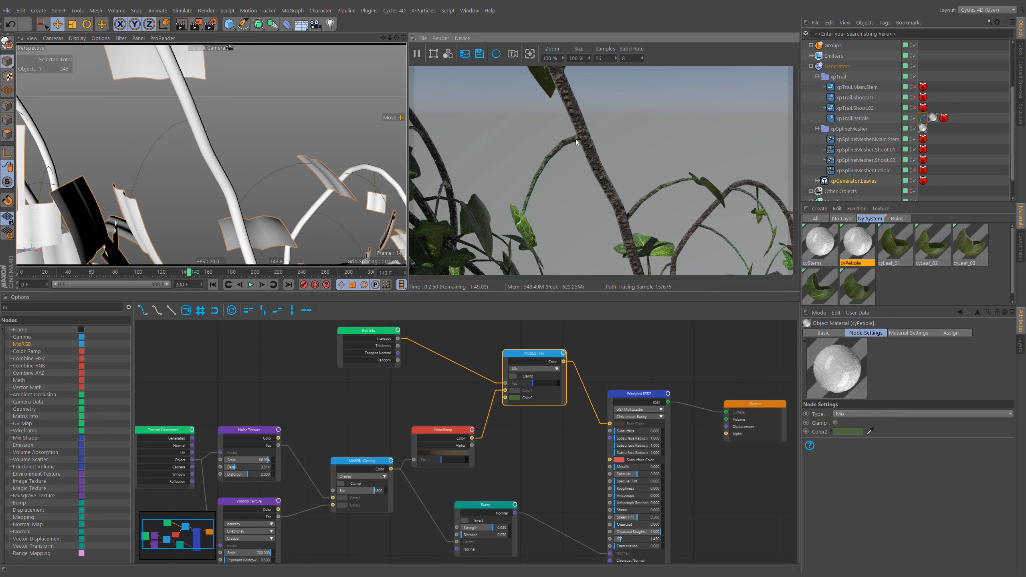
pyautogui.scroll(5, 606, 130)
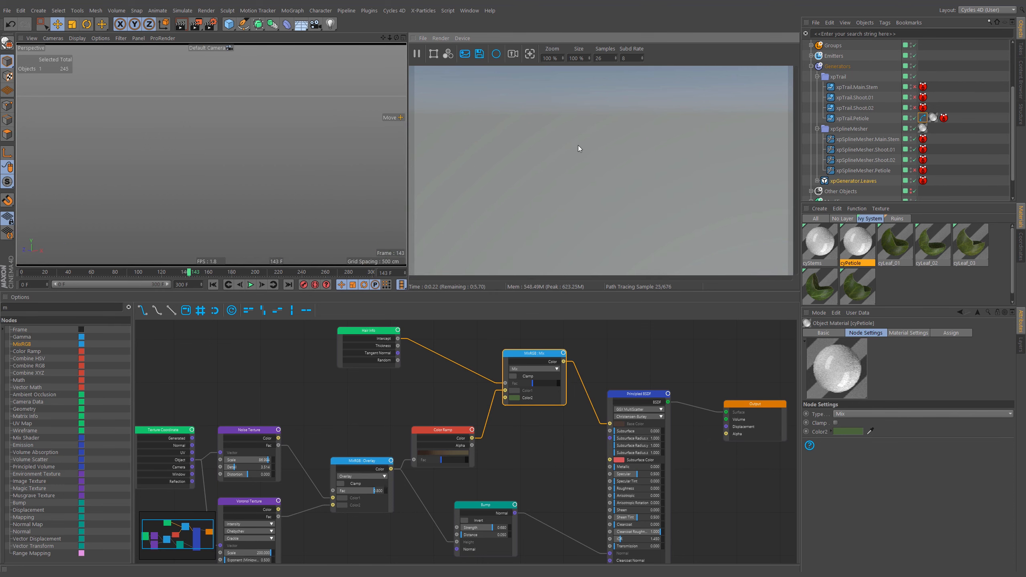
pyautogui.scroll(-5, 572, 146)
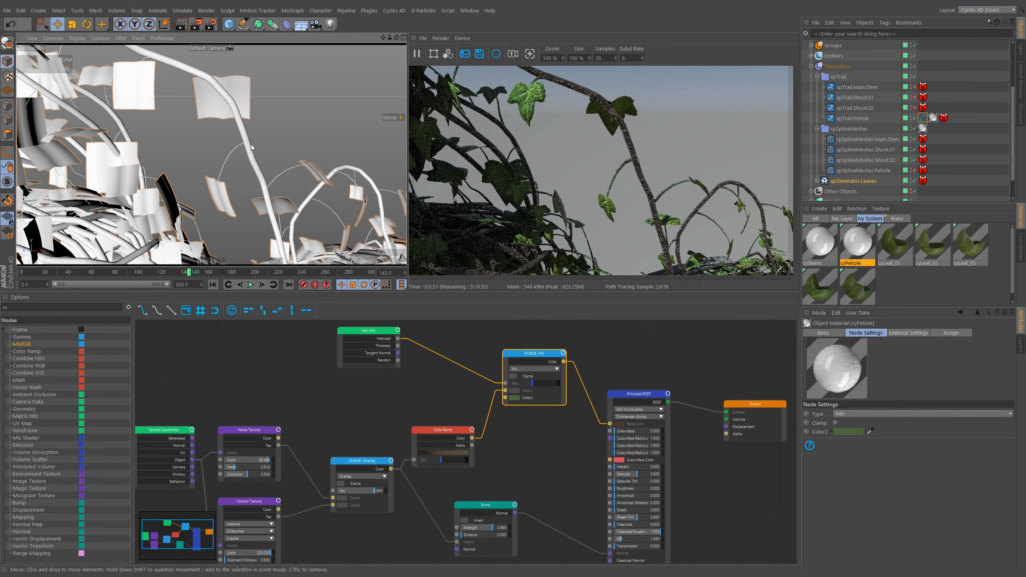
pyautogui.scroll(3, 269, 138)
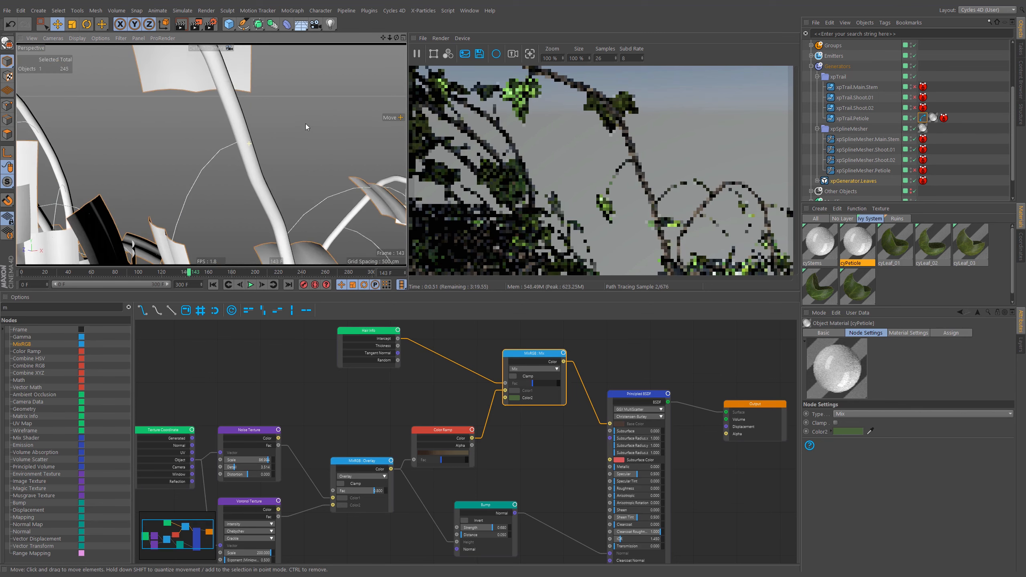
pyautogui.scroll(3, 238, 162)
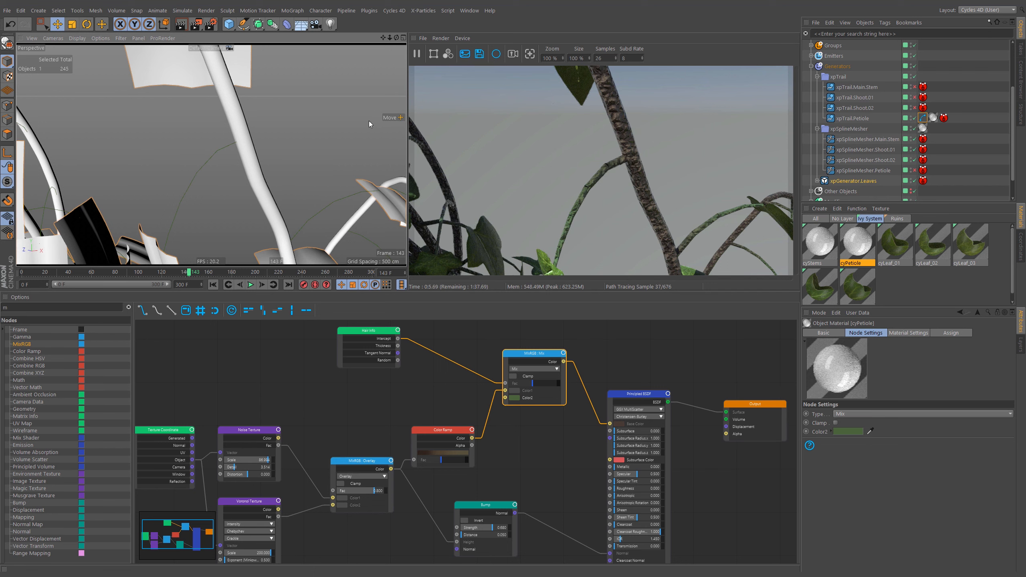
# Open the render settings and change the renderer to Cycles 4D
pyautogui.click(212, 26)
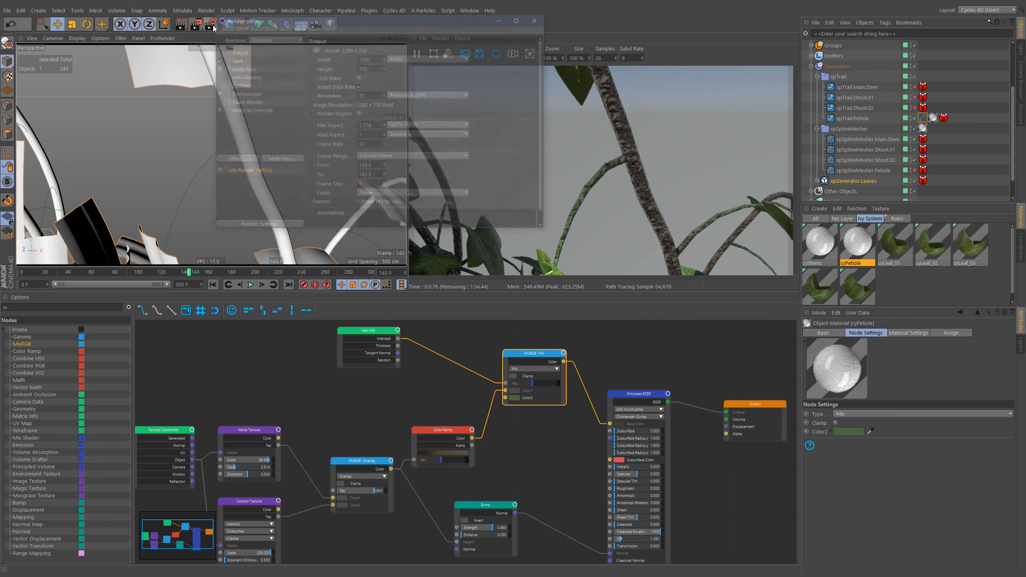
pyautogui.moveTo(391, 33); pyautogui.dragTo(627, 217)
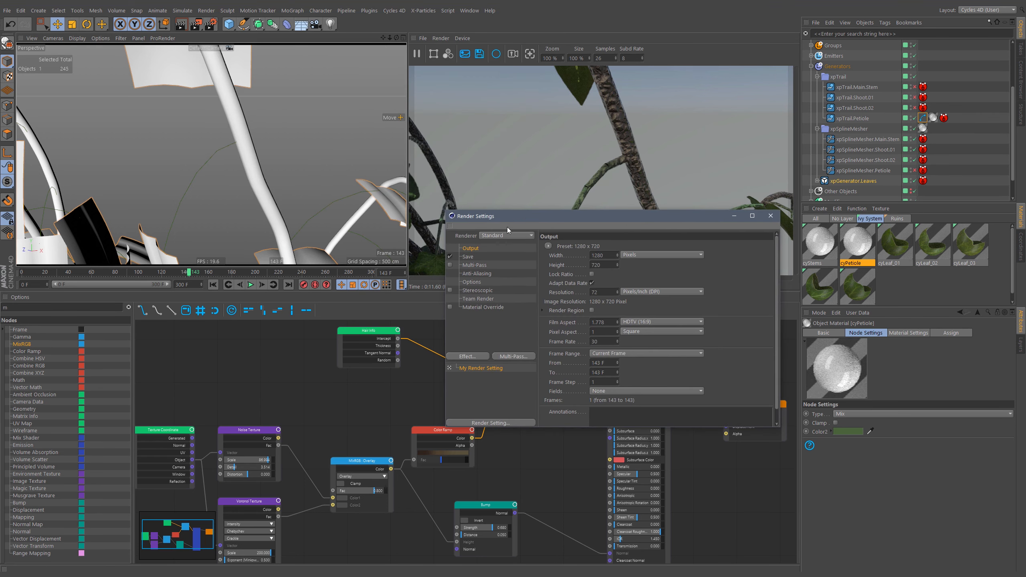
pyautogui.click(469, 357)
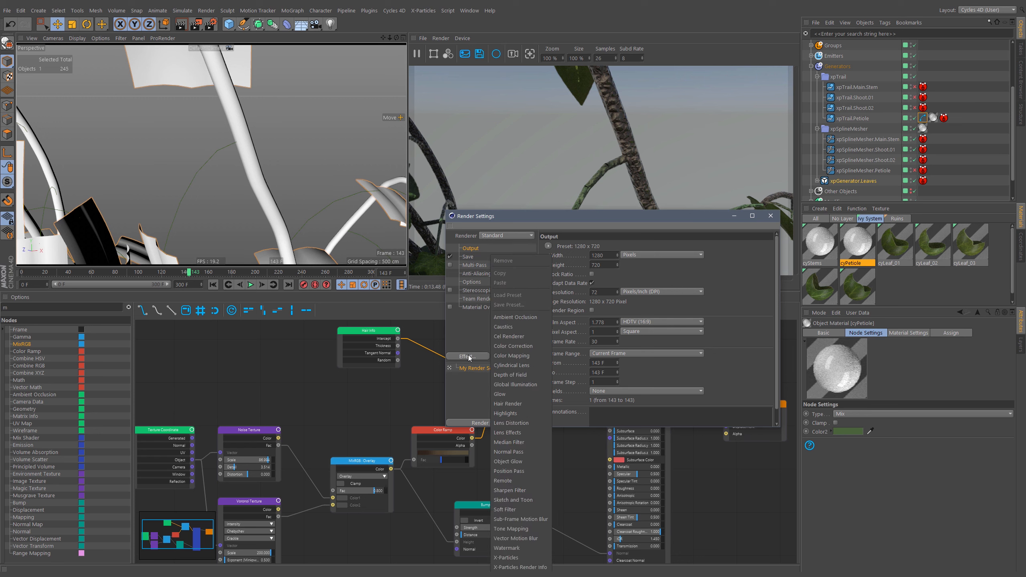
pyautogui.click(462, 359)
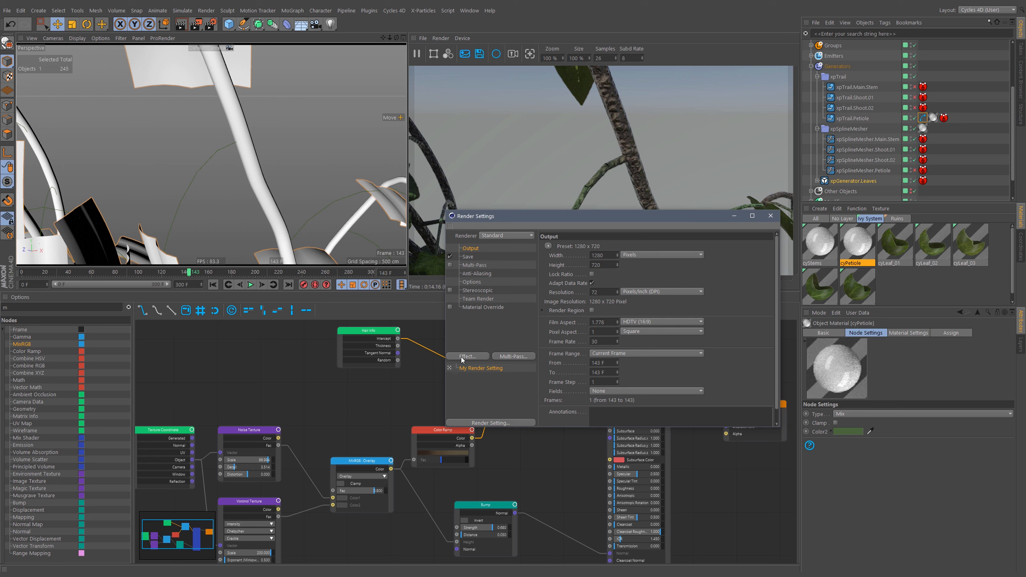
pyautogui.click(489, 239)
pyautogui.click(505, 293)
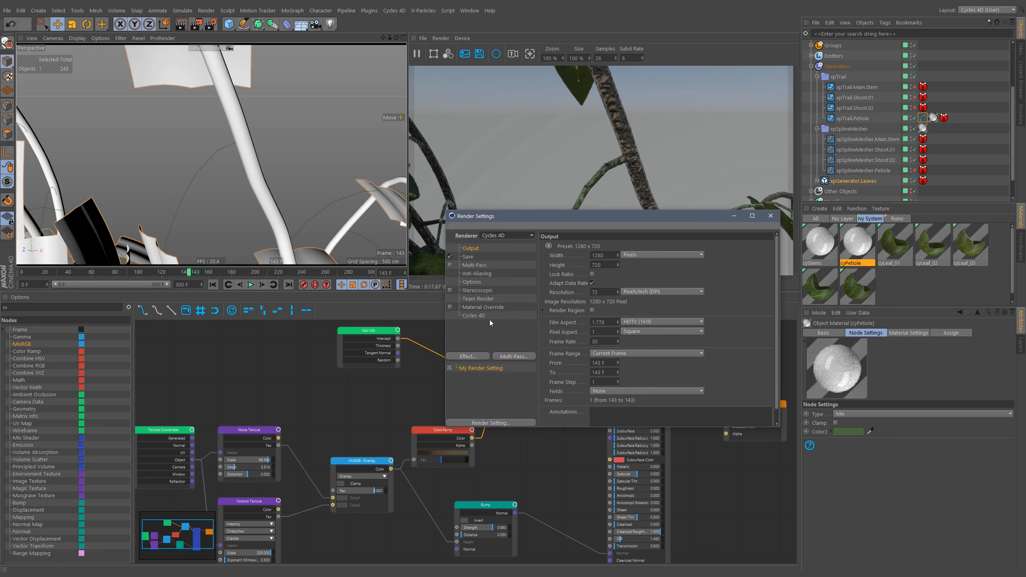
# Lock the output aspect ratio and set the render resolution to 2560 x 1440 pixels
pyautogui.click(593, 275)
pyautogui.write('2')
pyautogui.press('Return')
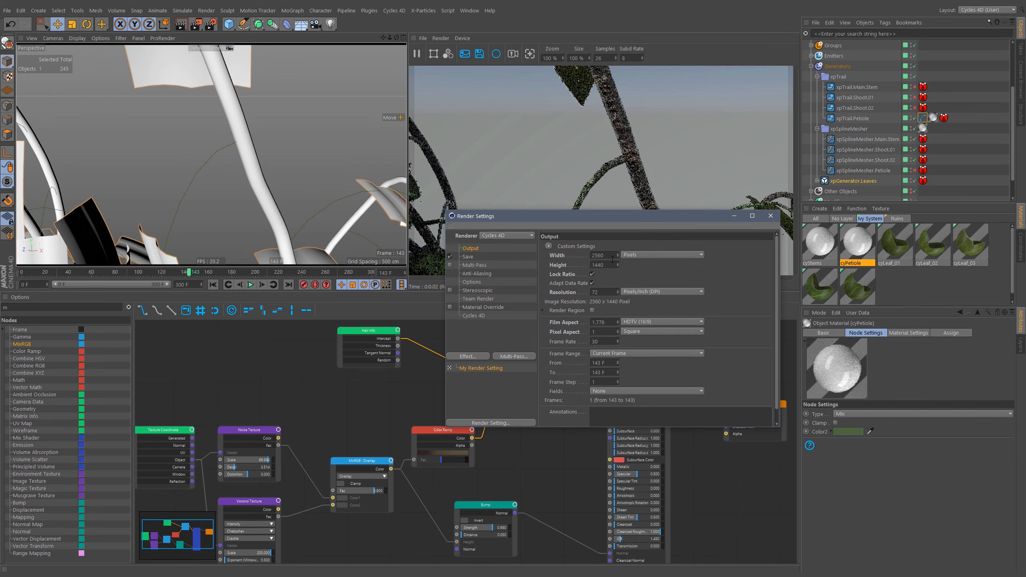
# Rename the render setting preset as Cycles_4D
pyautogui.doubleClick(481, 367)
pyautogui.write('Cycle')
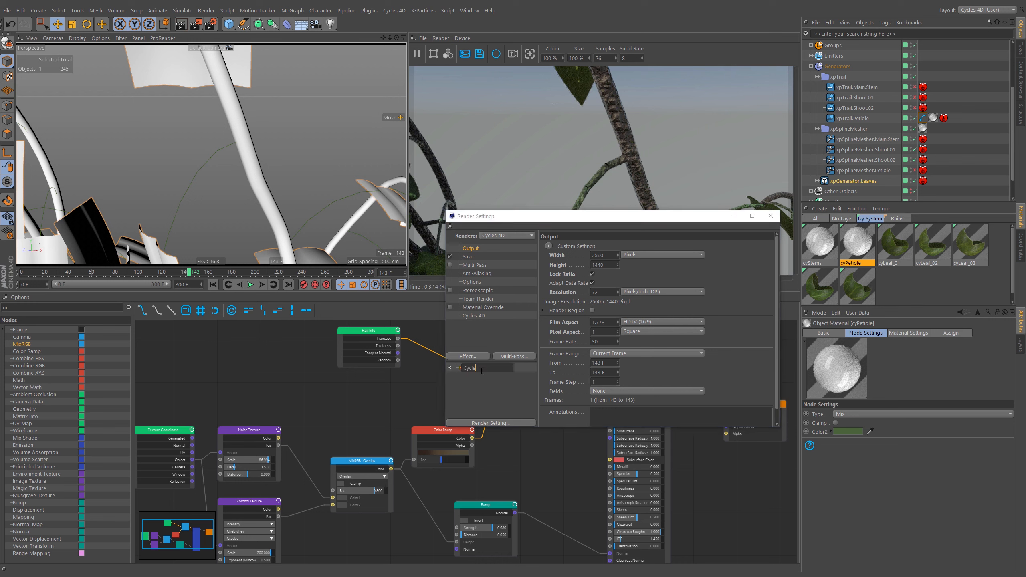
pyautogui.write('s_4D')
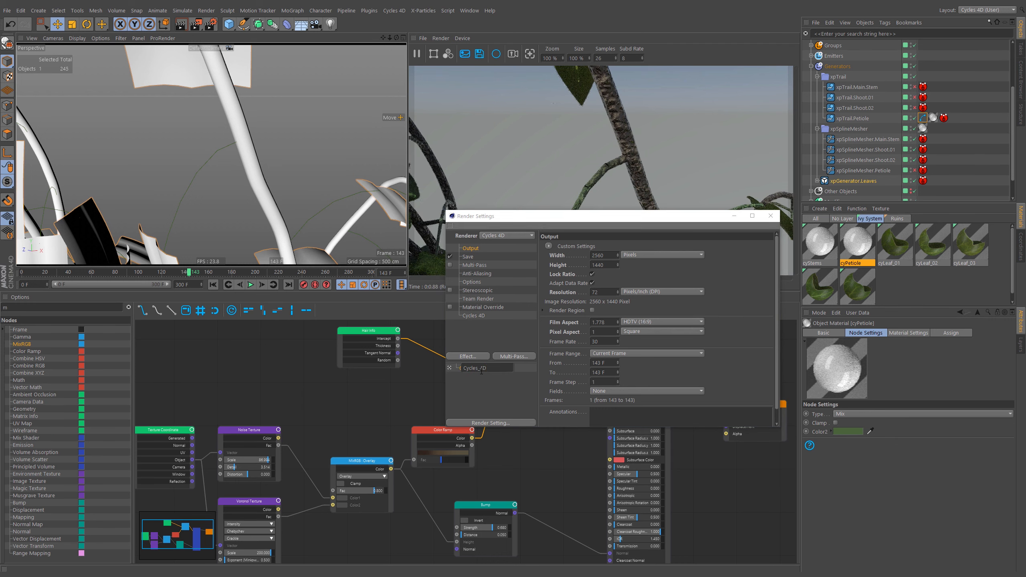
pyautogui.press('Return')
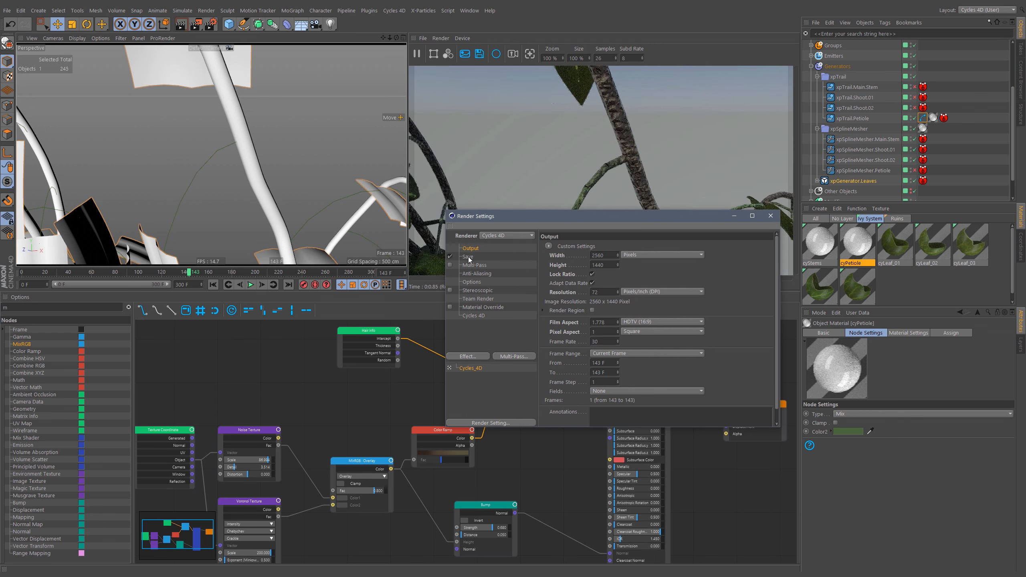
# Set the Cycles 4D render device to GPU and collapse the Device and Features section
pyautogui.moveTo(558, 216); pyautogui.dragTo(546, 287)
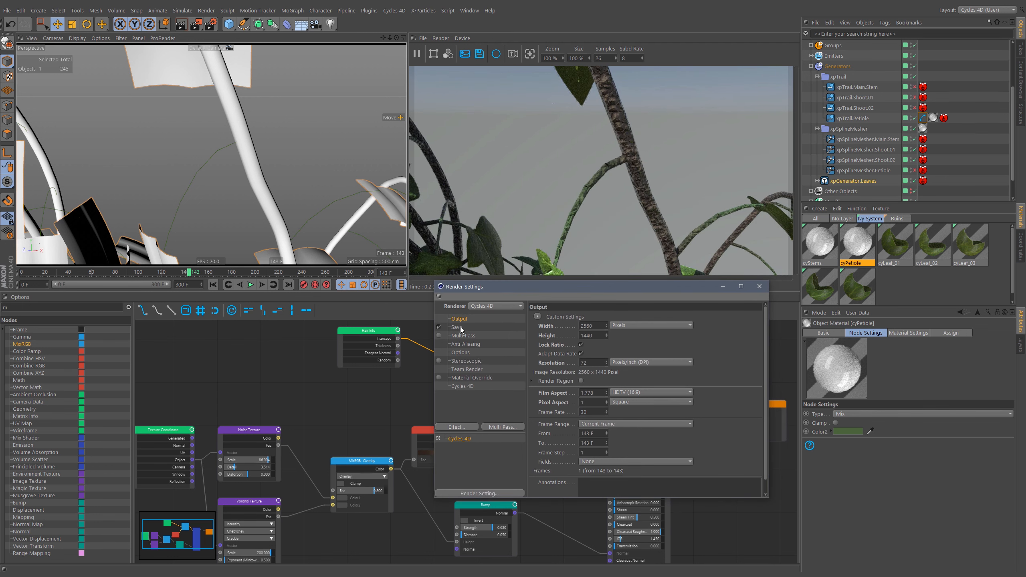
pyautogui.click(463, 387)
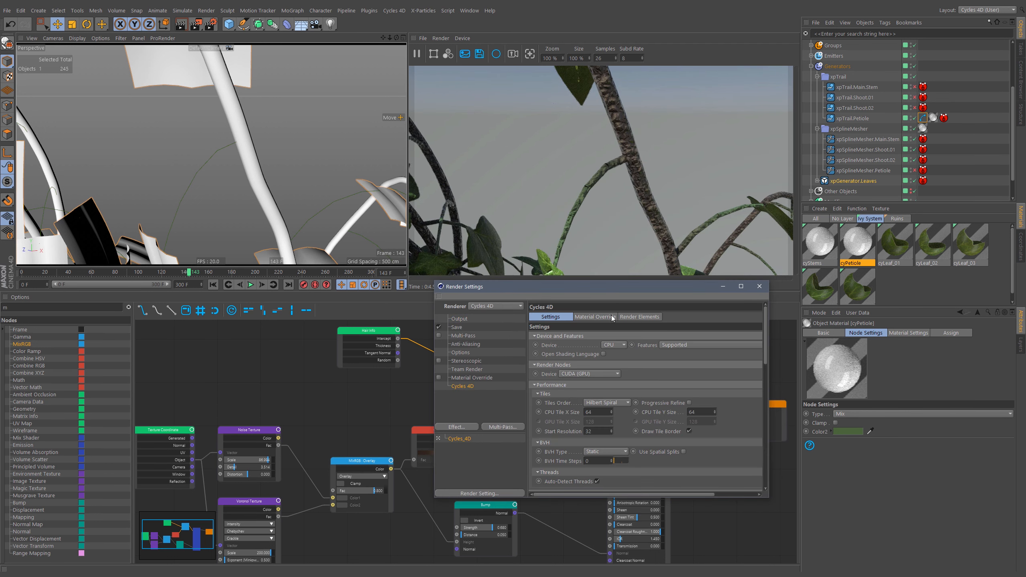
pyautogui.click(613, 345)
pyautogui.click(617, 365)
pyautogui.click(577, 337)
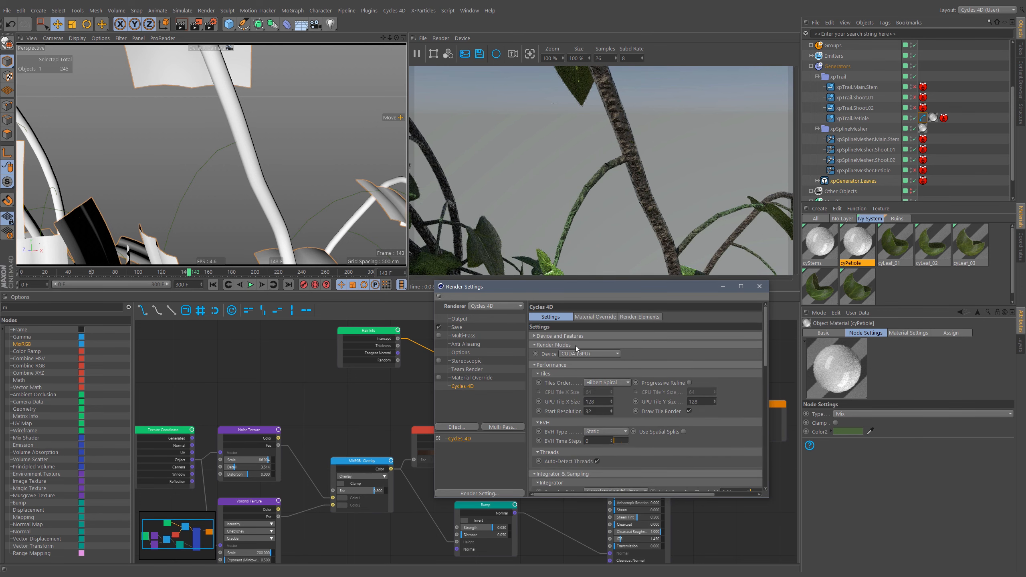
# Enlarge the render settings window and set Clamp Direct to 2 and Clamp Indirect to 4 for the integrator
pyautogui.moveTo(643, 287); pyautogui.dragTo(500, 263)
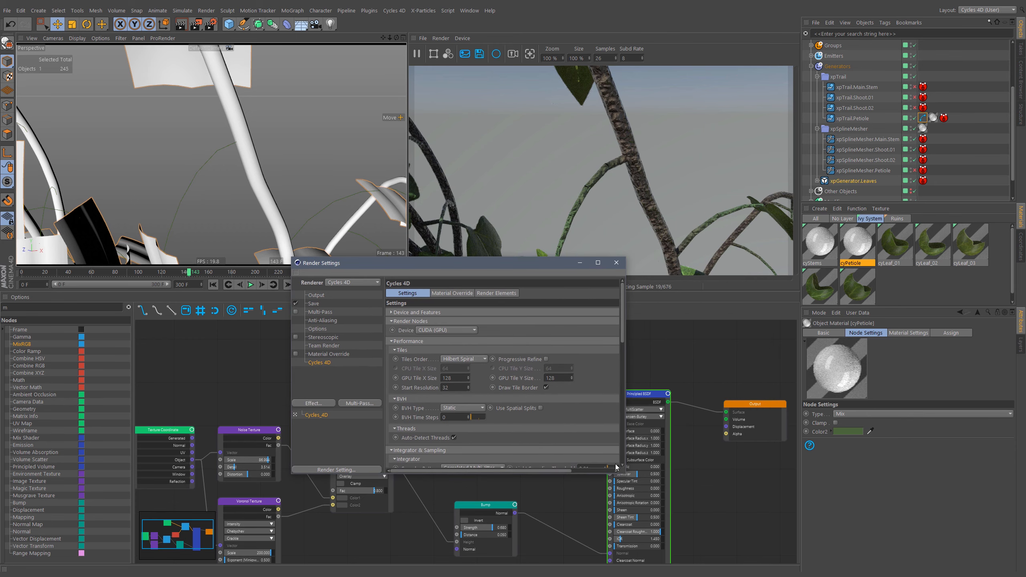
pyautogui.moveTo(625, 476); pyautogui.dragTo(784, 537)
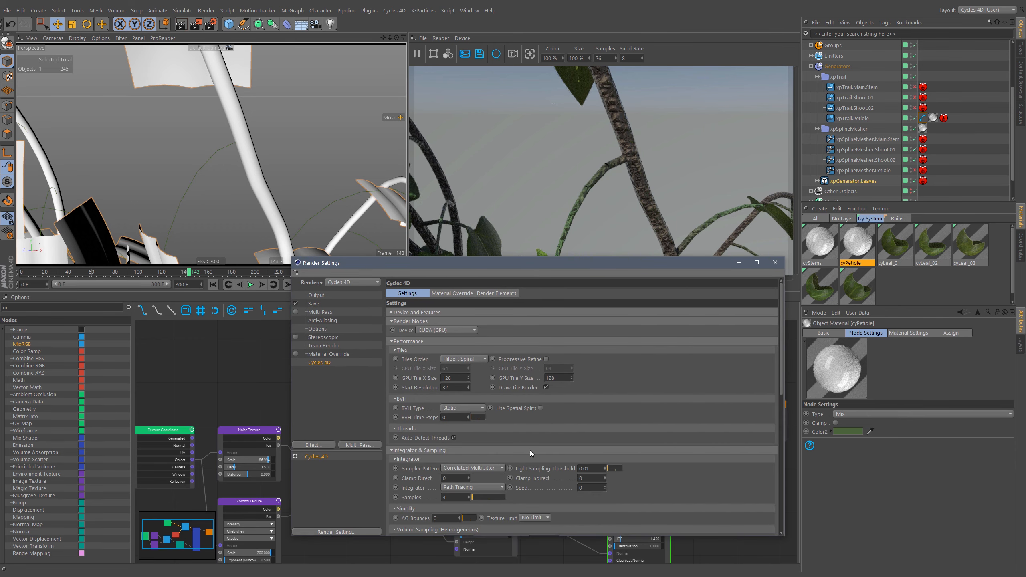
pyautogui.scroll(-1, 590, 384)
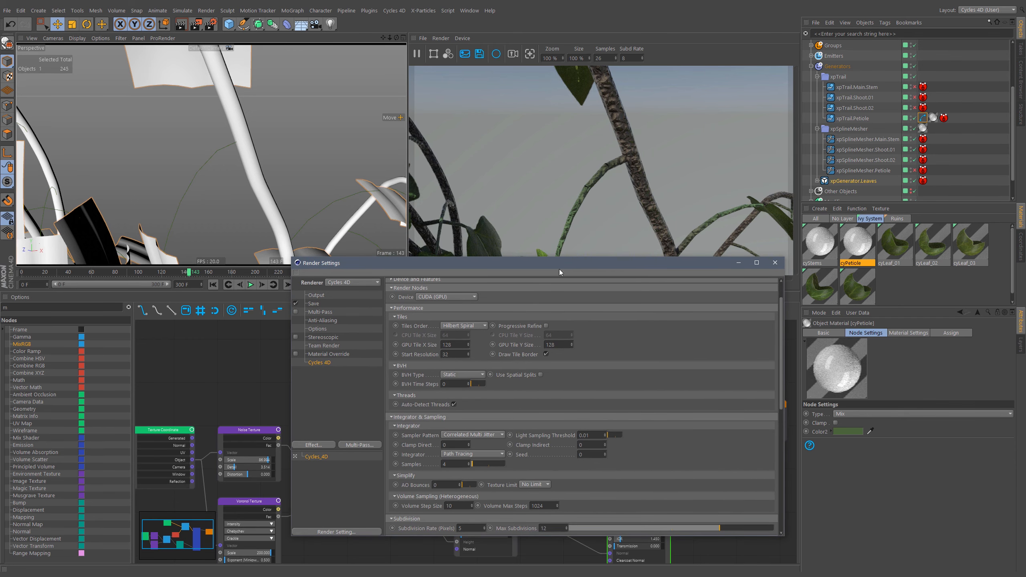
pyautogui.moveTo(559, 270); pyautogui.dragTo(534, 304)
pyautogui.click(455, 462)
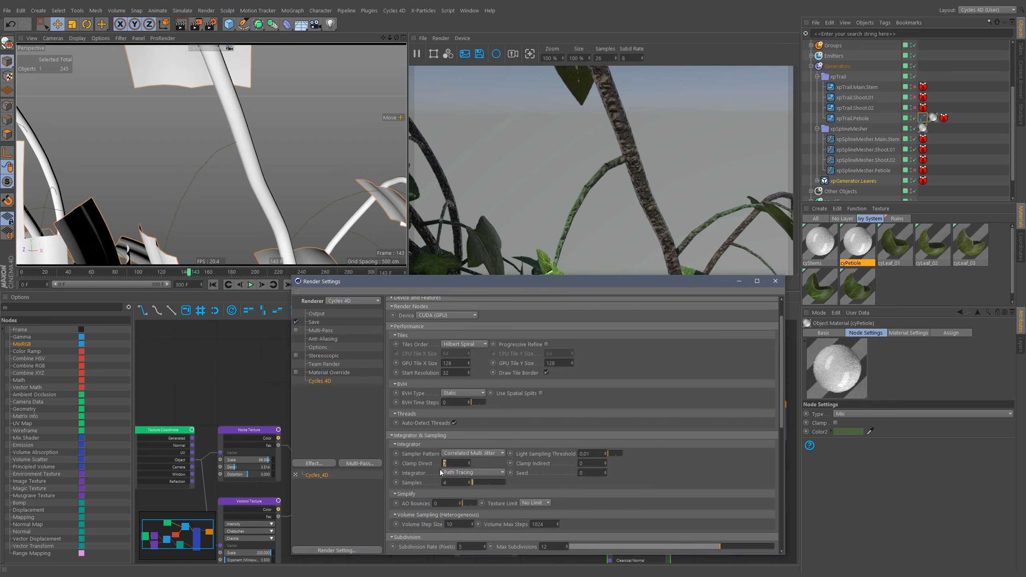
pyautogui.write('22')
pyautogui.press('Tab')
pyautogui.write('4')
pyautogui.press('Return')
# Set the integrator's Samples to 32
pyautogui.scroll(-3, 560, 403)
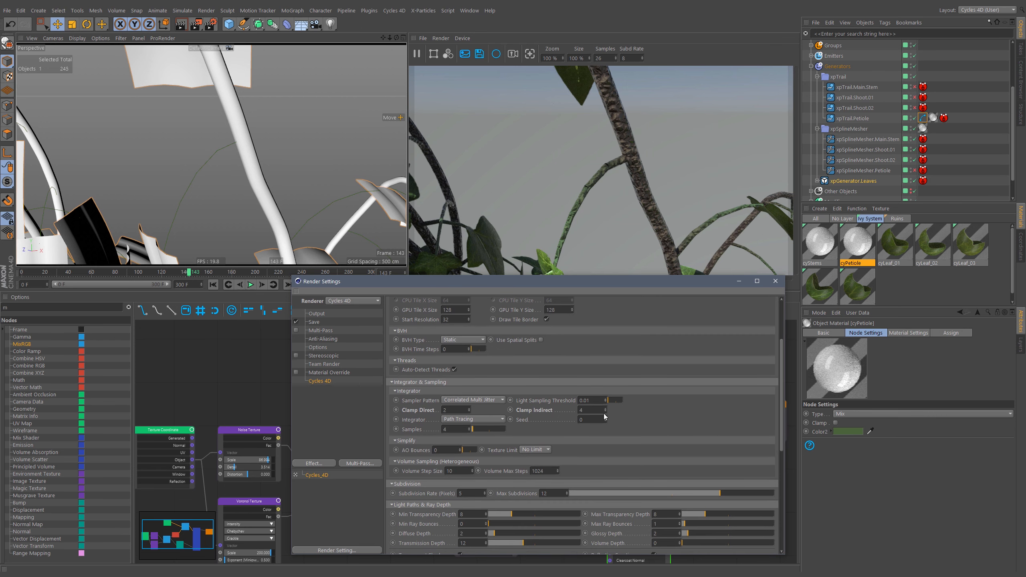
pyautogui.scroll(-1, 650, 416)
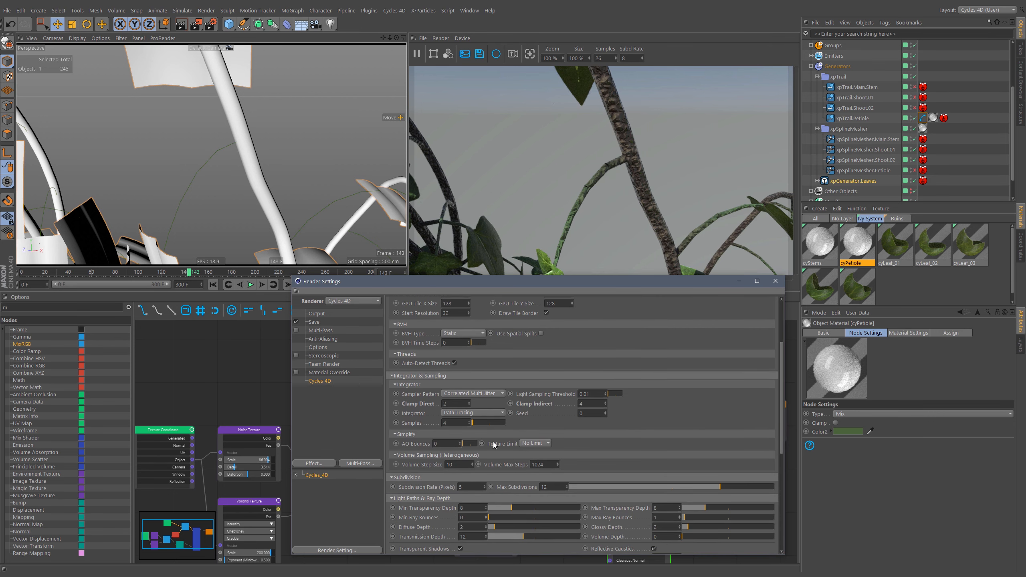
pyautogui.doubleClick(455, 422)
pyautogui.write('32')
pyautogui.press('Return')
# Set the Curve Type for curve rendering to Curve Segments and close the render settings
pyautogui.scroll(-8, 631, 419)
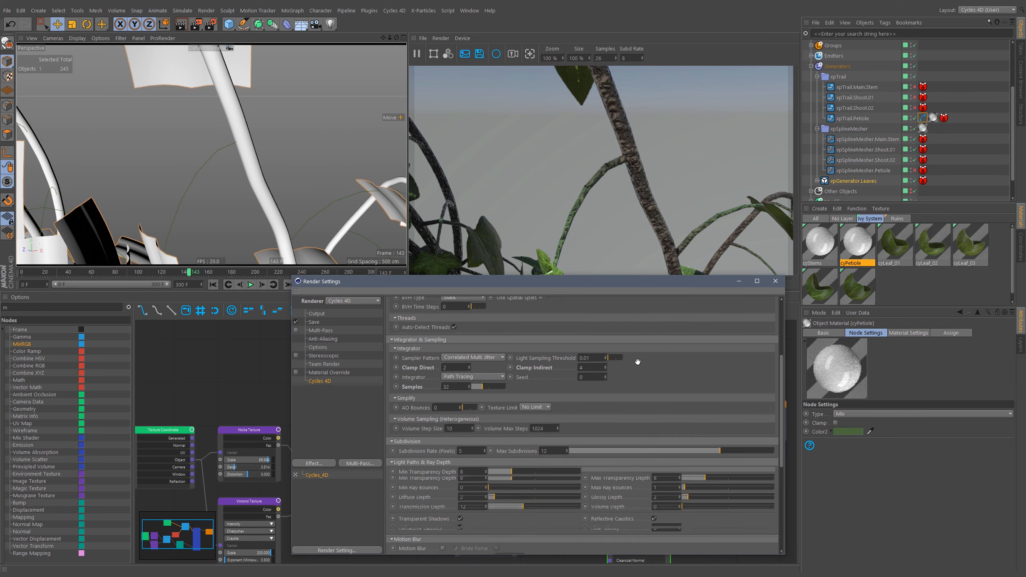
pyautogui.scroll(-2, 608, 400)
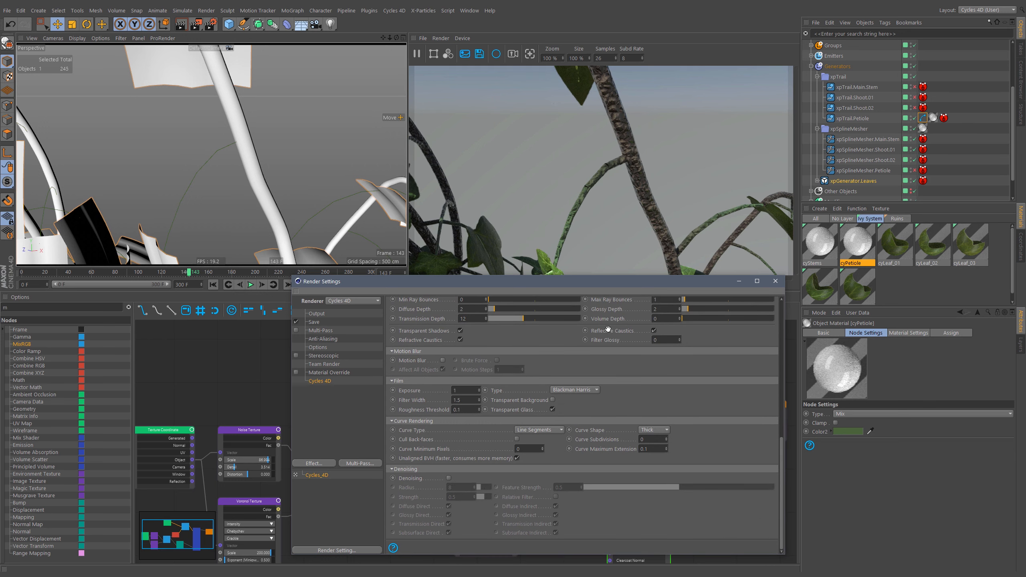
pyautogui.click(550, 431)
pyautogui.click(549, 439)
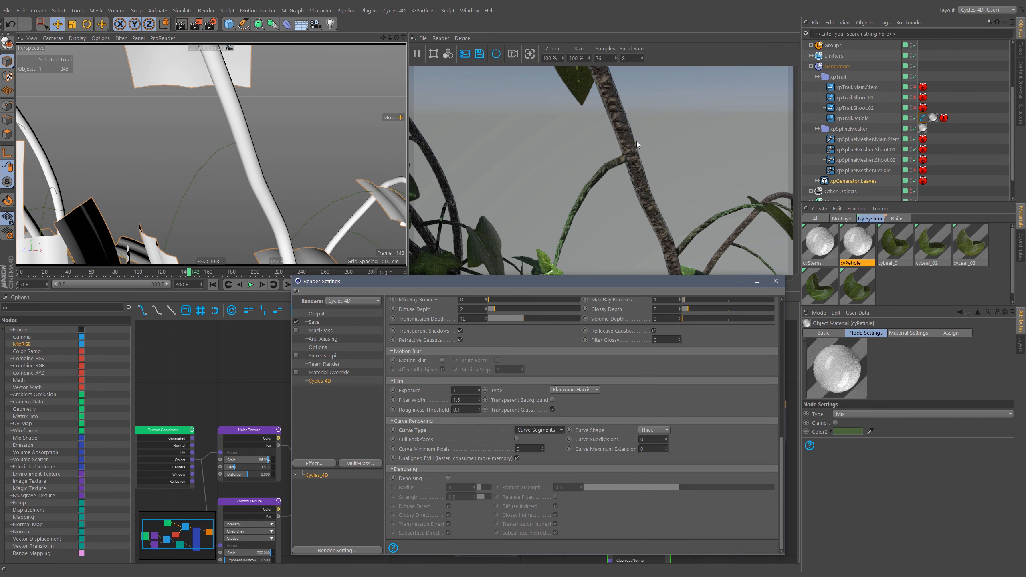
pyautogui.click(774, 281)
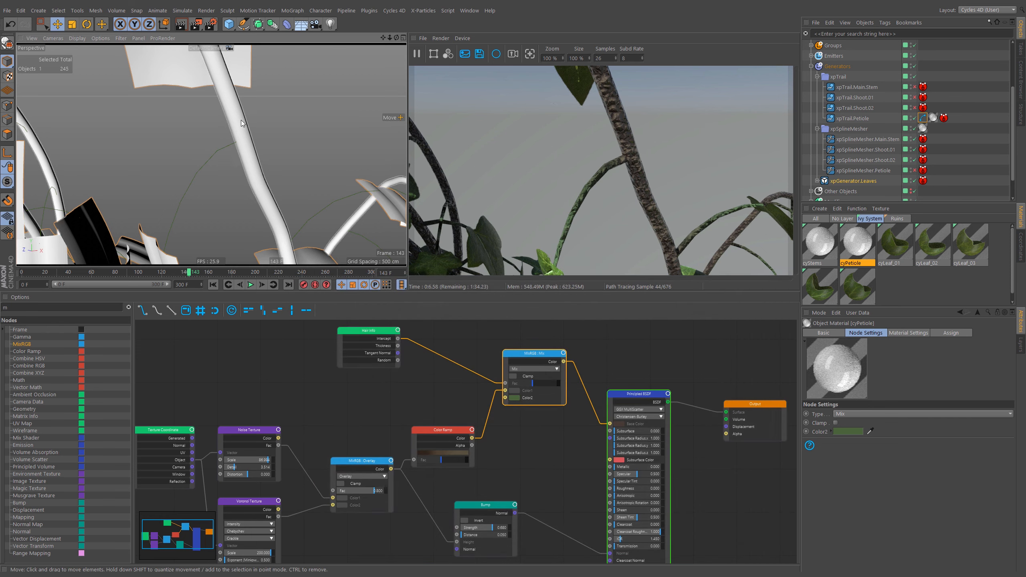
# Review the rendered ivy across the ruins from wider and closer views, also checking the Bump node's settings
pyautogui.keyDown('alt'); pyautogui.moveTo(236, 131); pyautogui.dragTo(209, 169, button='right'); pyautogui.keyUp('alt')
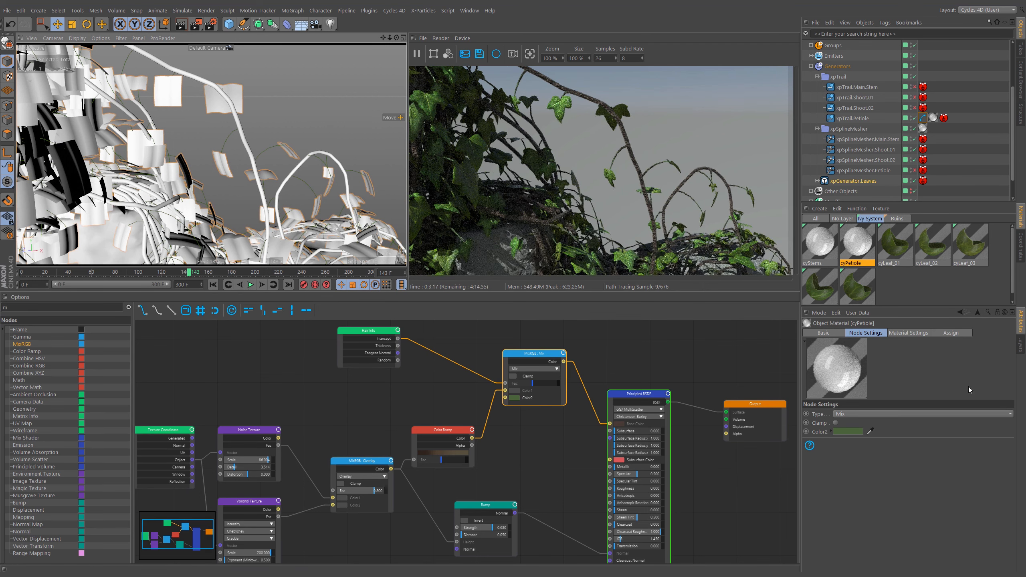
pyautogui.click(480, 511)
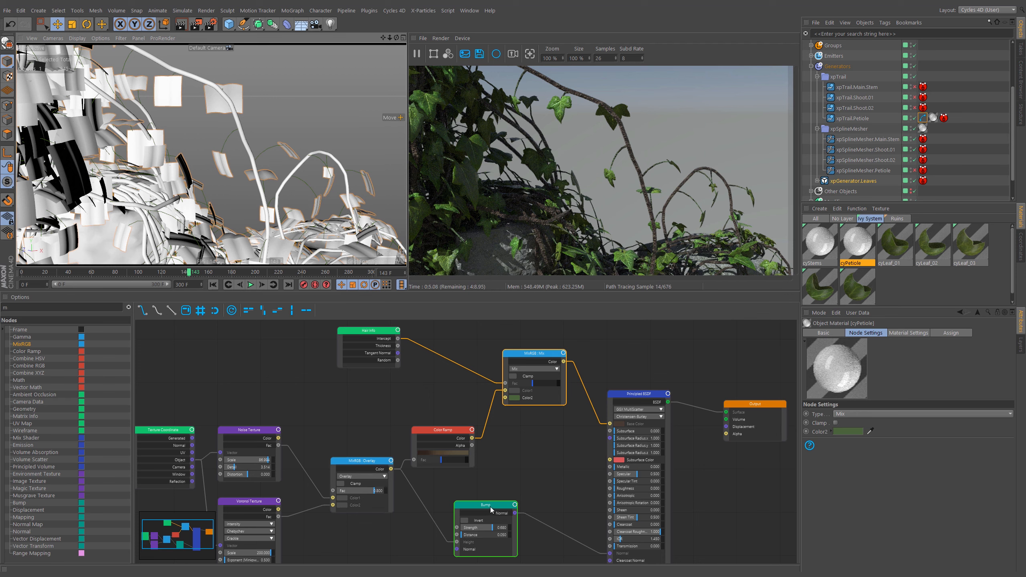
pyautogui.click(490, 506)
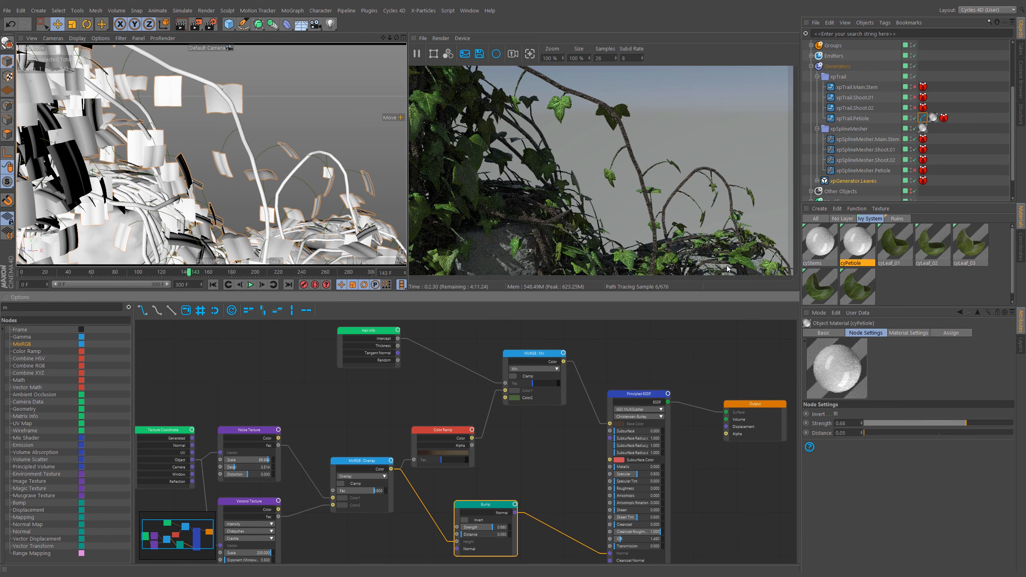
pyautogui.keyDown('alt'); pyautogui.moveTo(151, 197); pyautogui.dragTo(101, 272, button='right'); pyautogui.keyUp('alt')
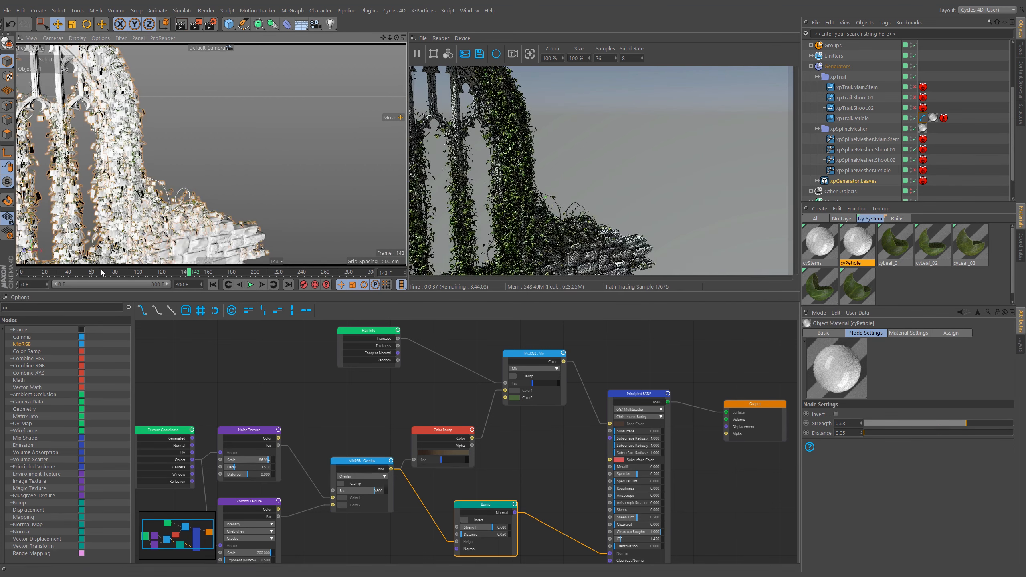
pyautogui.click(228, 49)
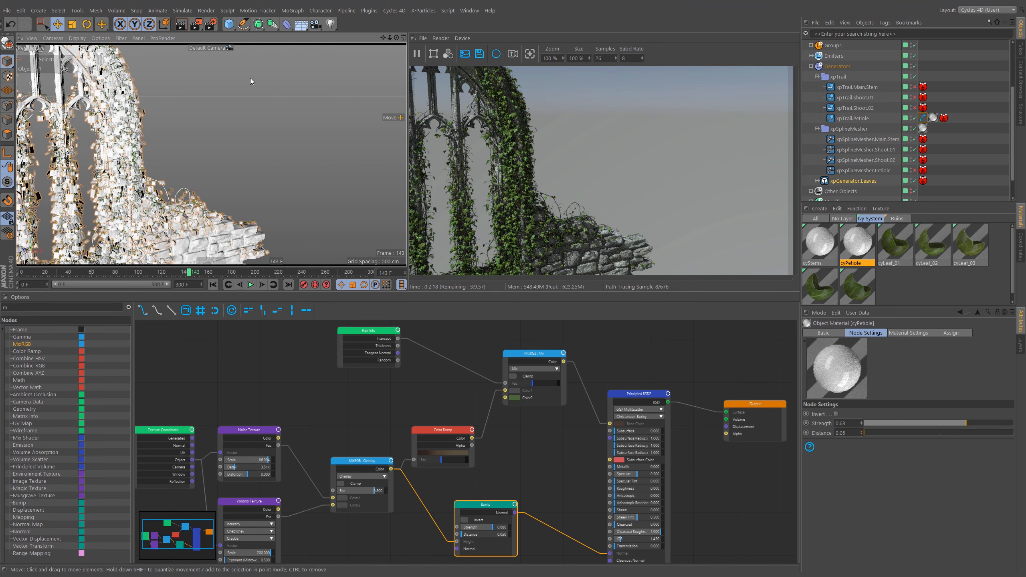
pyautogui.click(250, 78)
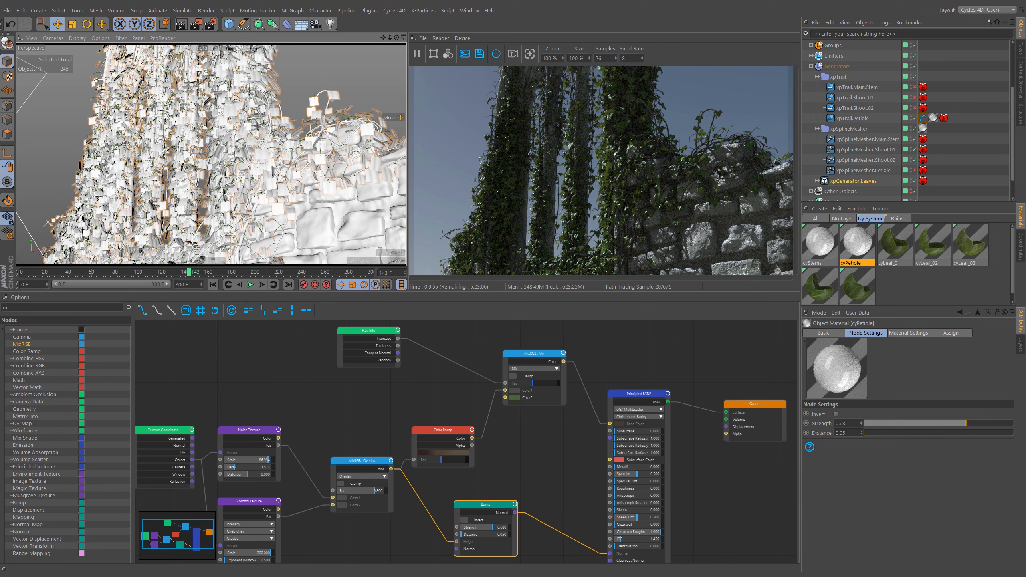
# Open the light's Sun expression settings and set its time to 12:50:50
pyautogui.click(810, 66)
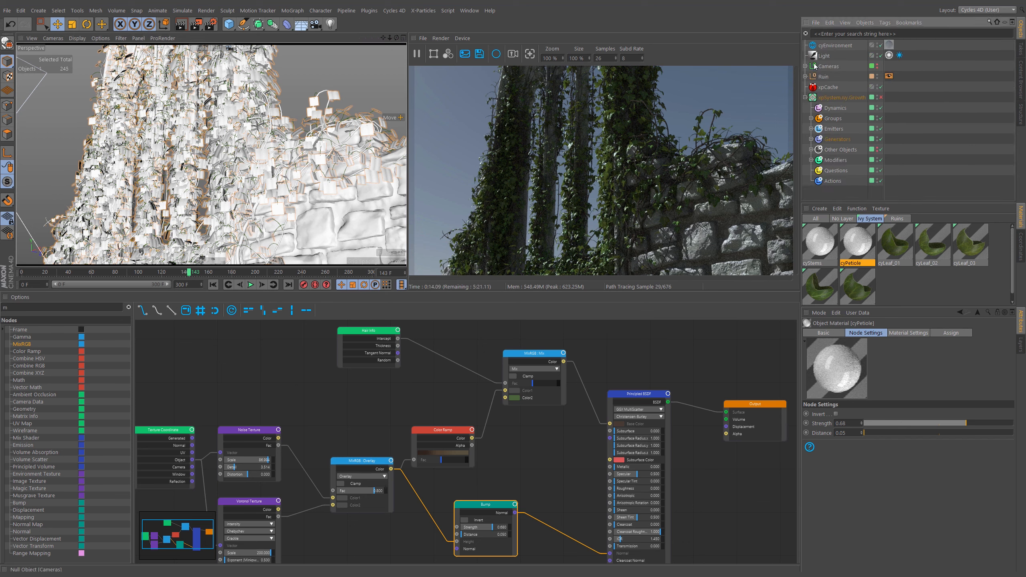
pyautogui.click(889, 56)
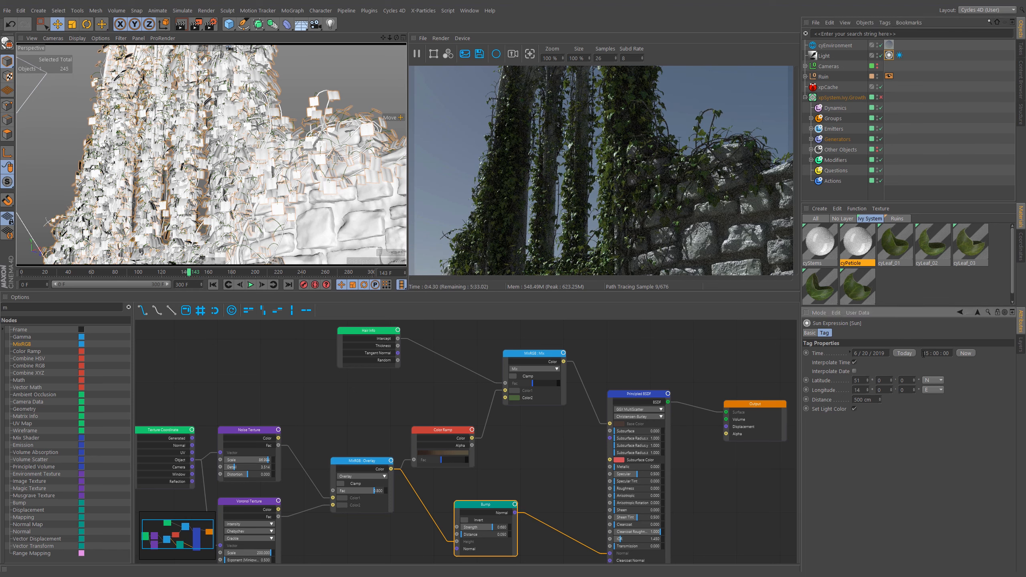
pyautogui.doubleClick(929, 354)
pyautogui.write('12')
pyautogui.doubleClick(938, 354)
pyautogui.write('50')
pyautogui.press('Return')
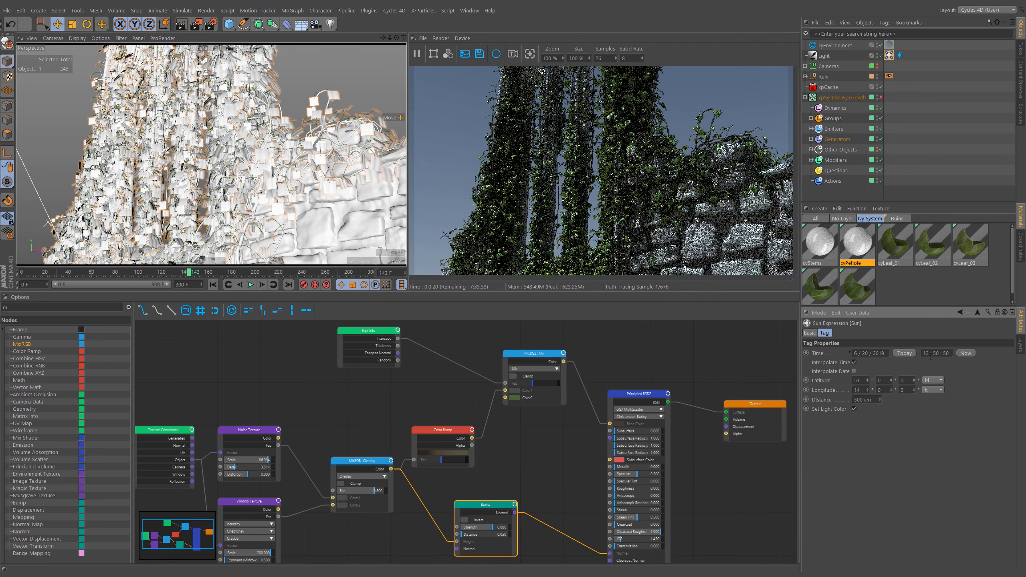
# Try sun hours of 01 and 05 in the Sun expression to compare the lighting on the ruins
pyautogui.doubleClick(924, 353)
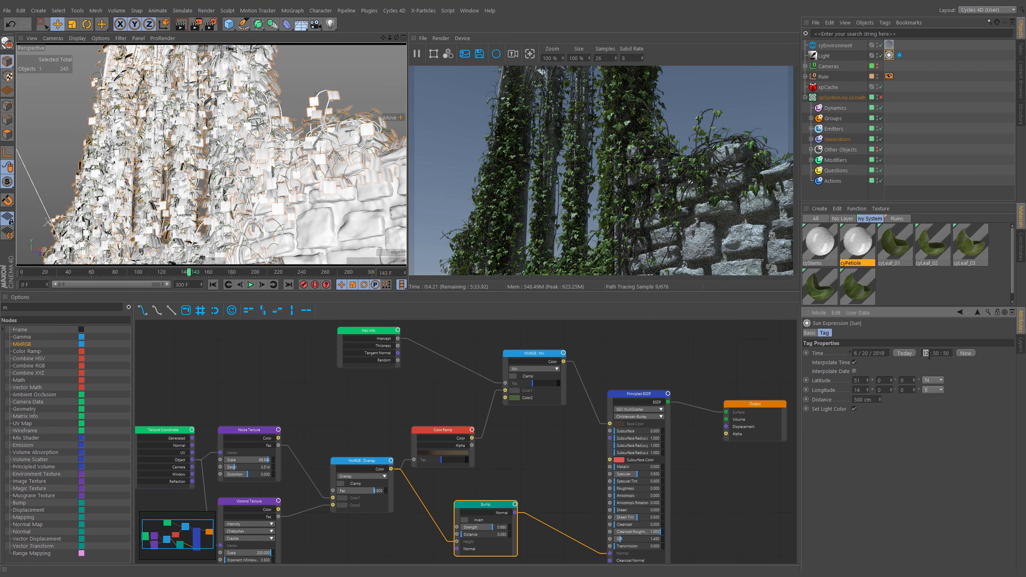
pyautogui.write('01')
pyautogui.press('Return')
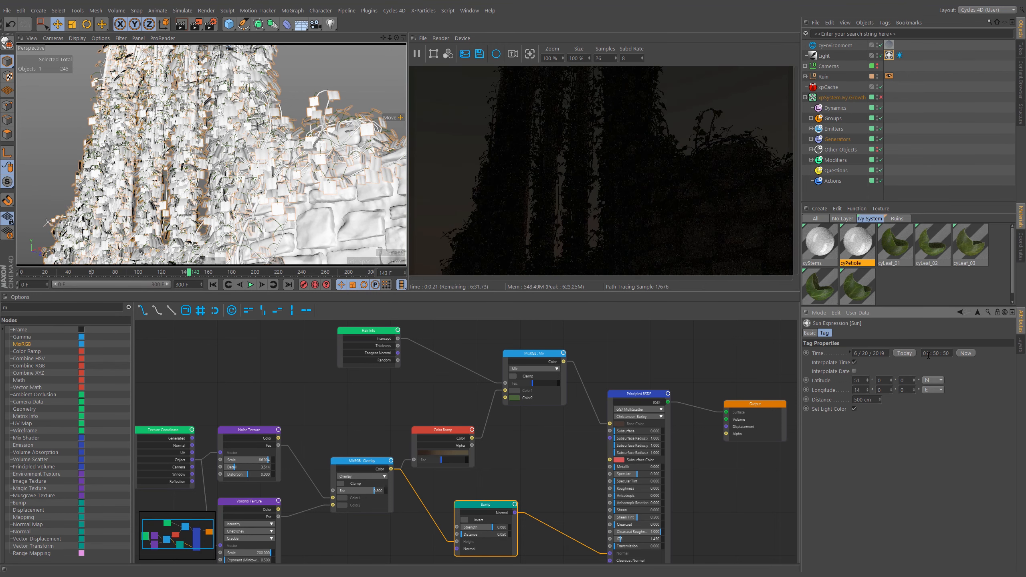
pyautogui.doubleClick(925, 353)
pyautogui.write('06')
pyautogui.press('Return')
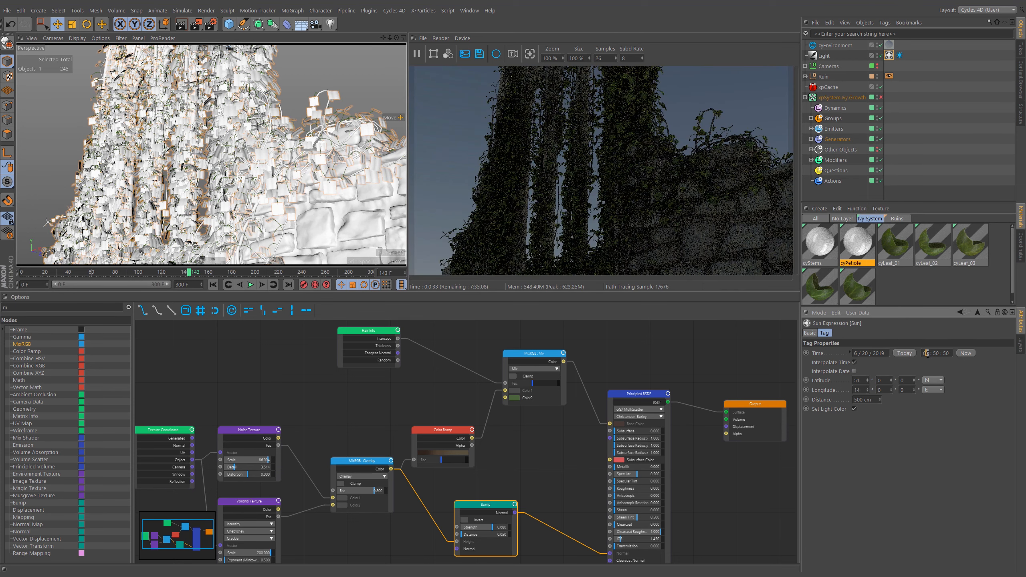
pyautogui.press('Return')
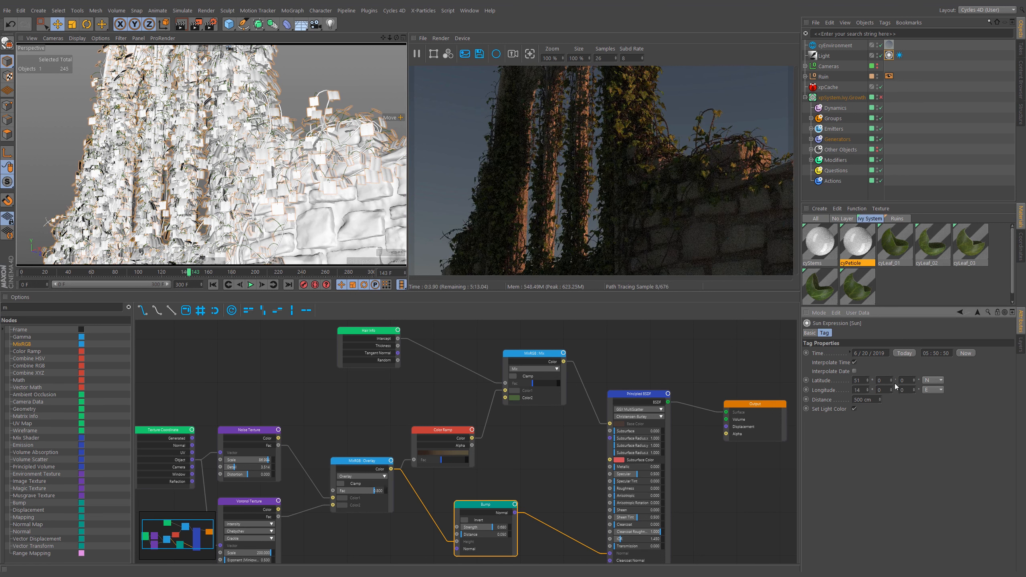
# Set the hour of the Sun expression's time to 14
pyautogui.doubleClick(925, 353)
pyautogui.write('14')
pyautogui.press('Return')
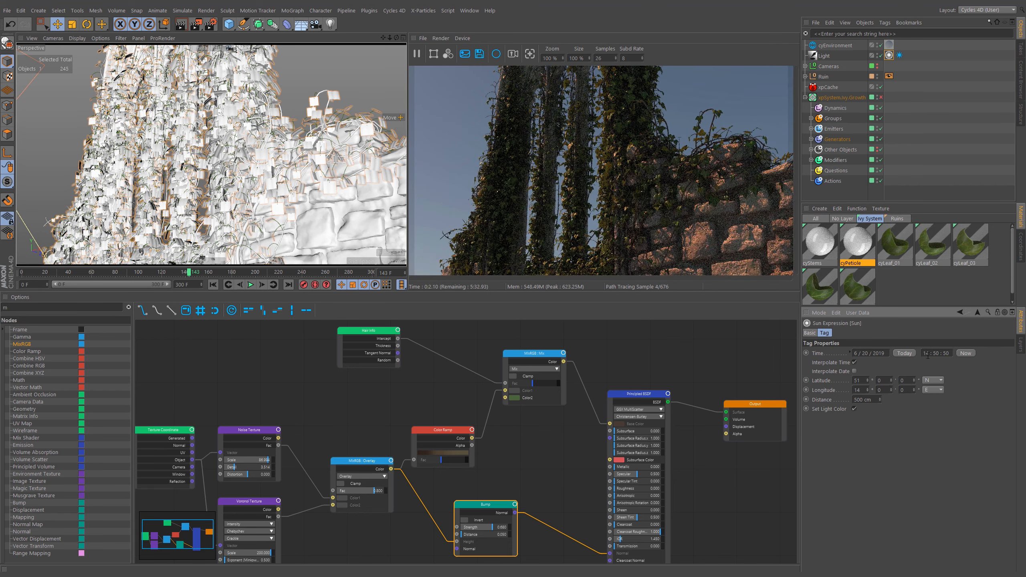
pyautogui.click(927, 355)
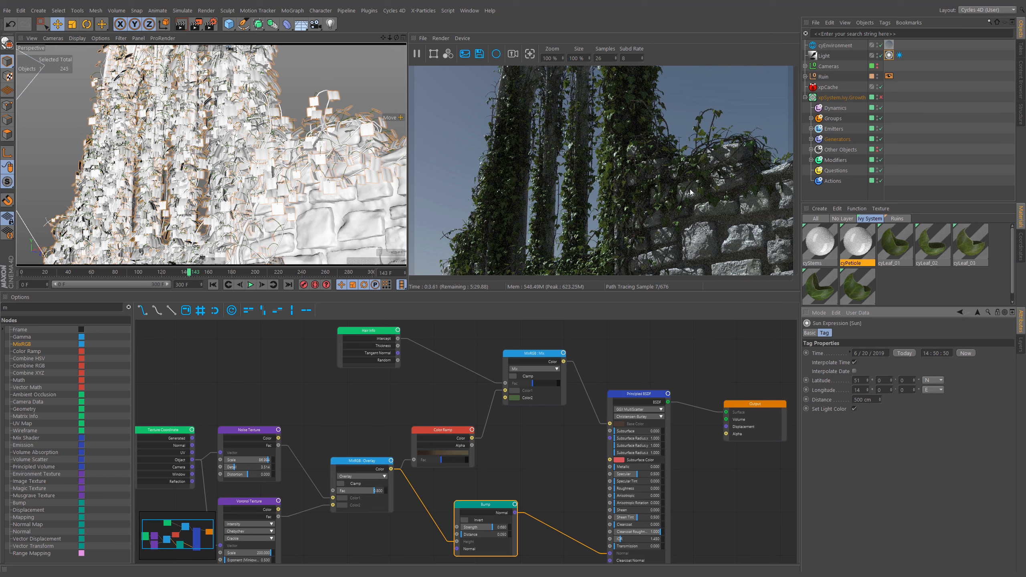
# In Camera.Mid's Cycles 4D camera settings, test a depth-of-field size of about 0.12, reset it to 0 and switch Aperture to F-Stop
pyautogui.click(805, 97)
pyautogui.click(805, 66)
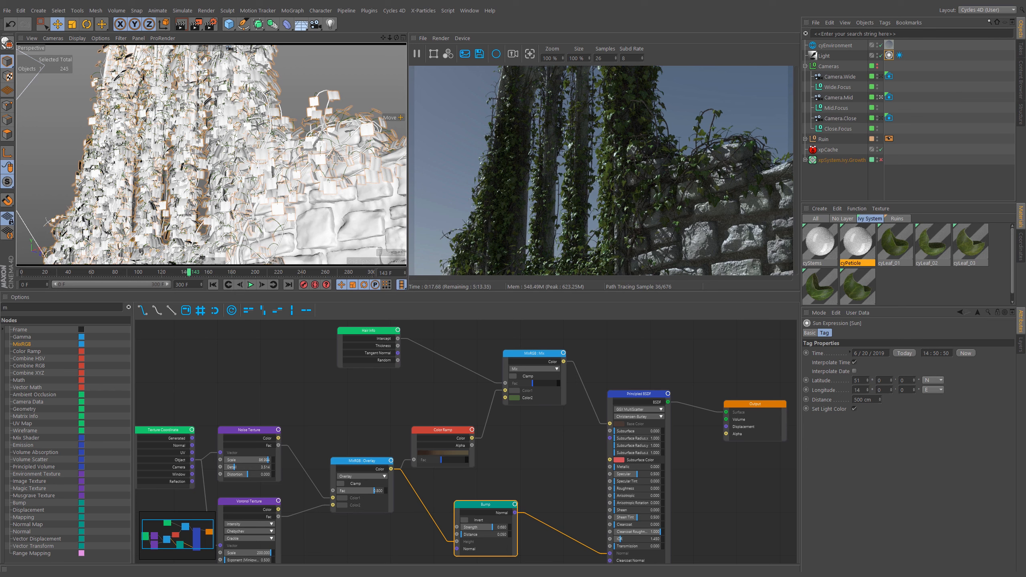
pyautogui.click(889, 97)
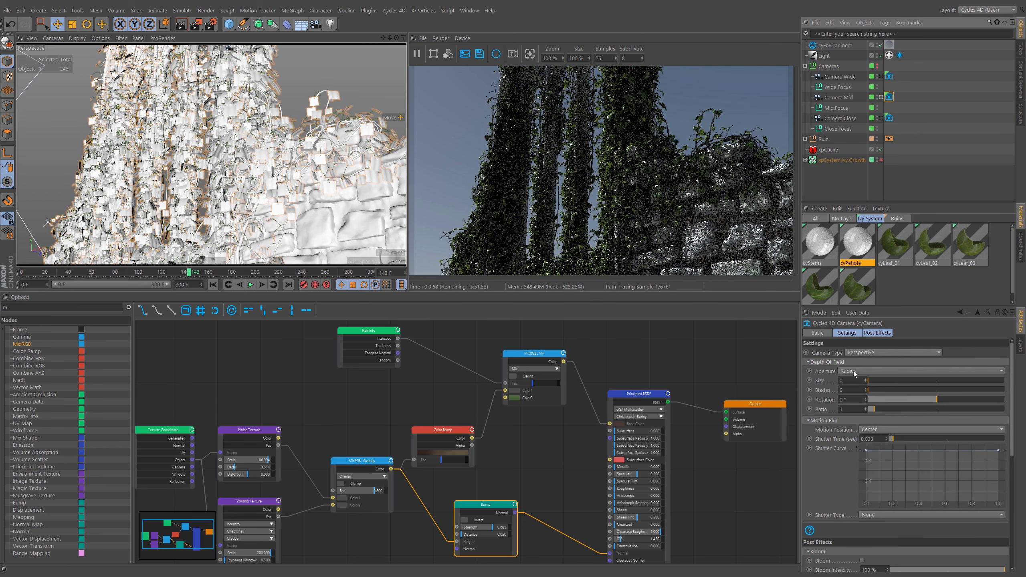
pyautogui.click(884, 380)
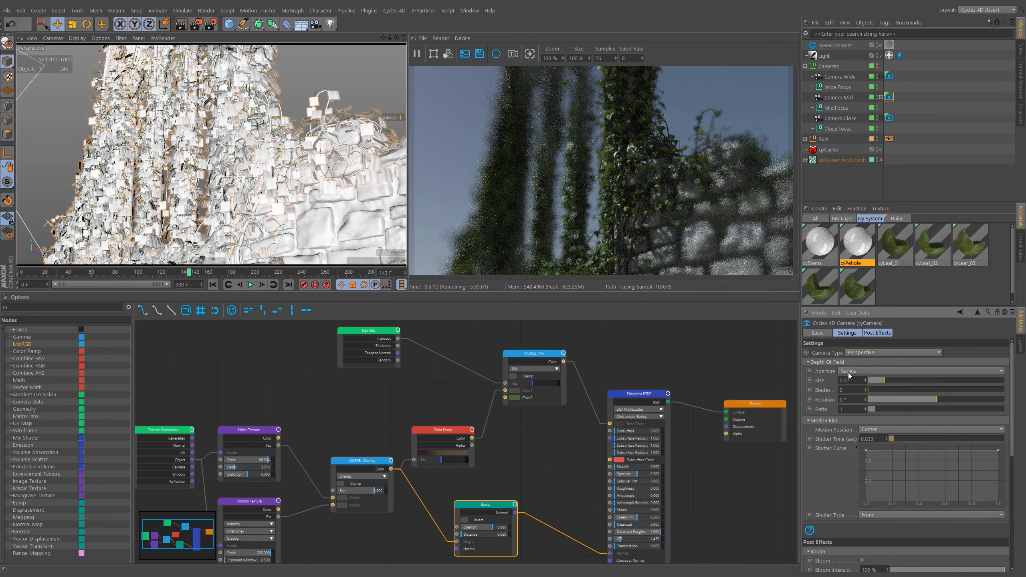
pyautogui.moveTo(882, 381); pyautogui.dragTo(862, 379)
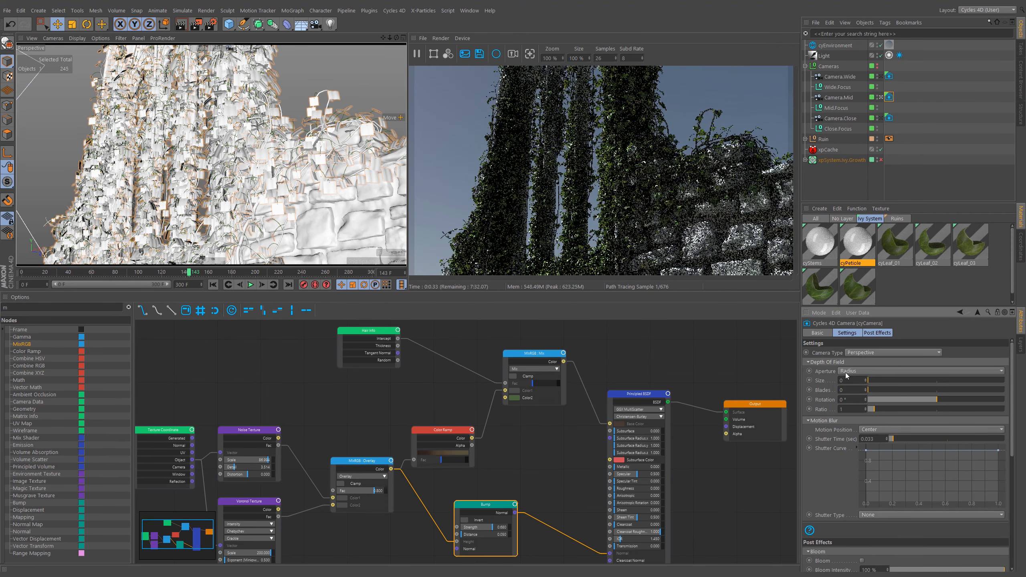
pyautogui.click(848, 372)
pyautogui.click(850, 389)
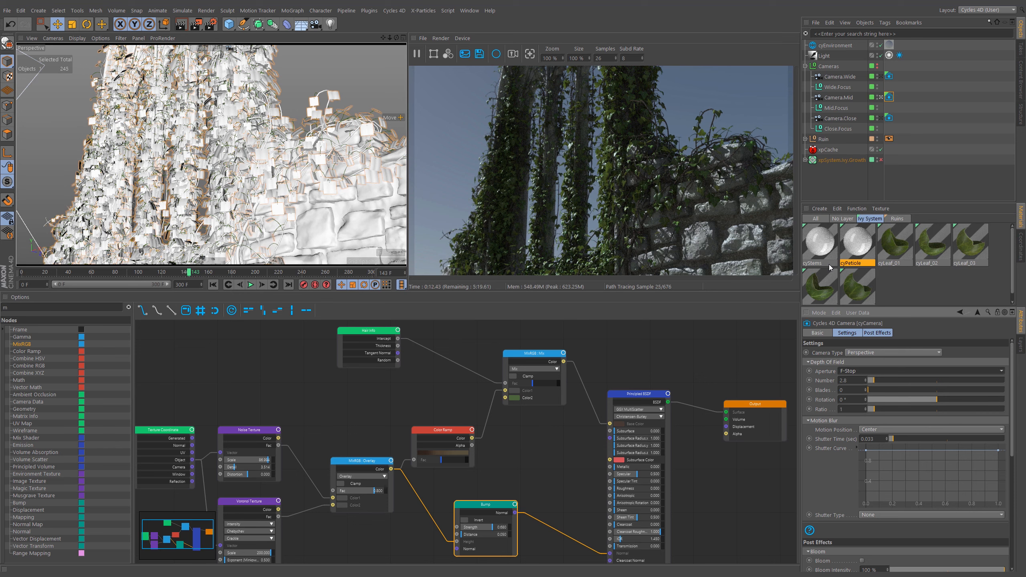
# Look through Camera.Close, try a depth-of-field size of 0.1, and settle on a size of 0.01
pyautogui.click(881, 119)
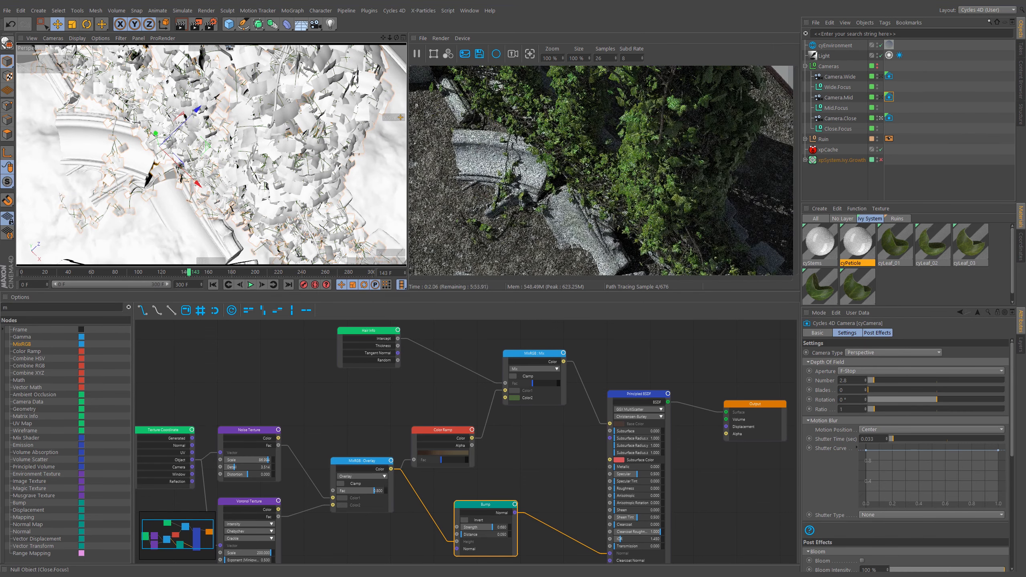
pyautogui.click(888, 118)
pyautogui.click(852, 380)
pyautogui.write('.')
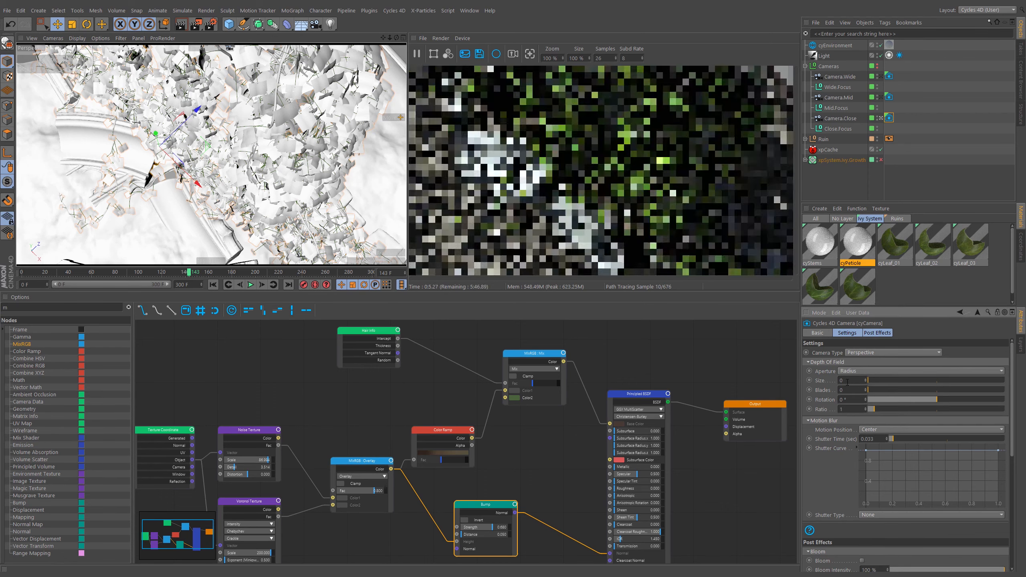
pyautogui.write('1')
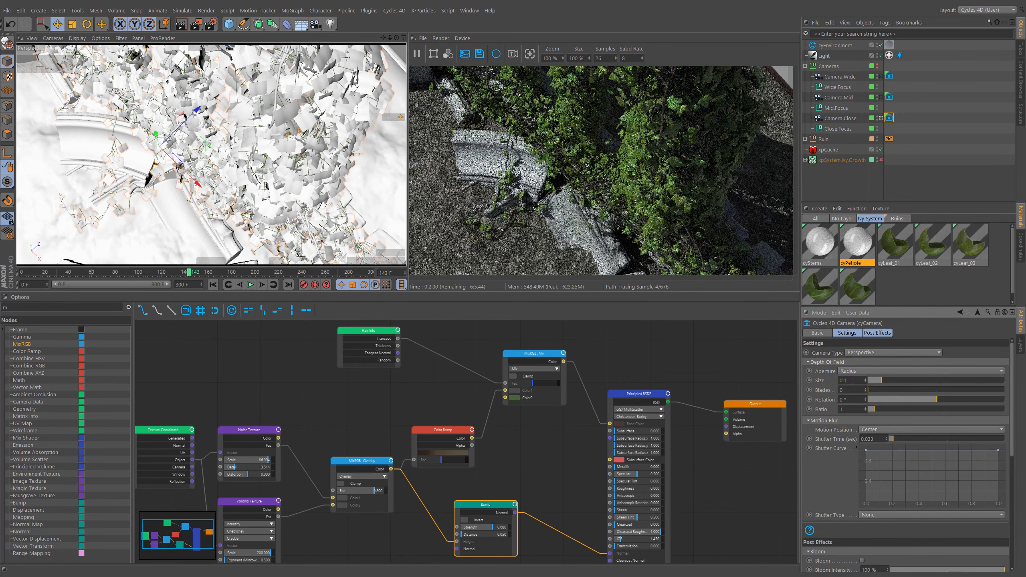
pyautogui.press('Return')
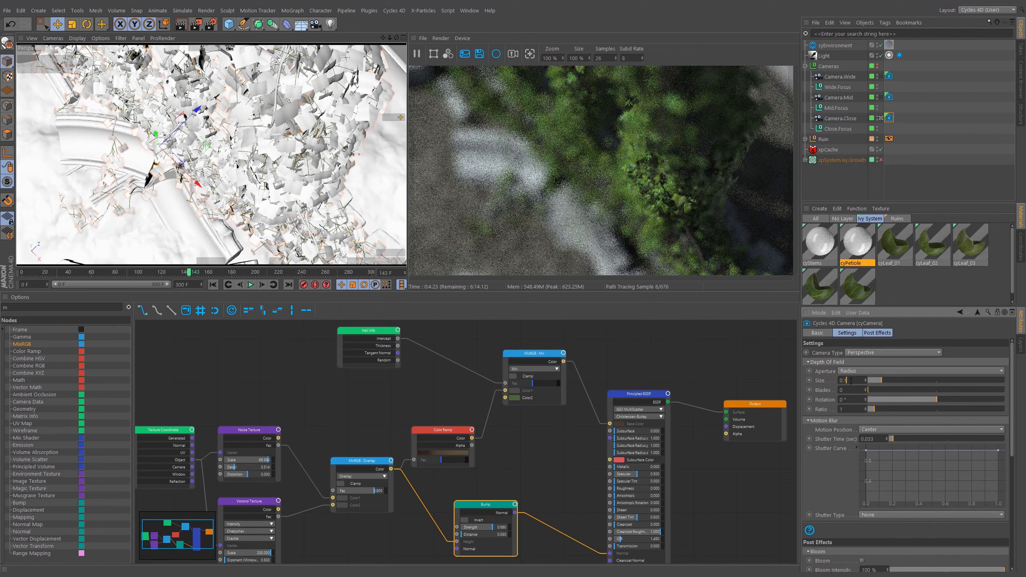
pyautogui.write('0')
pyautogui.press('Return')
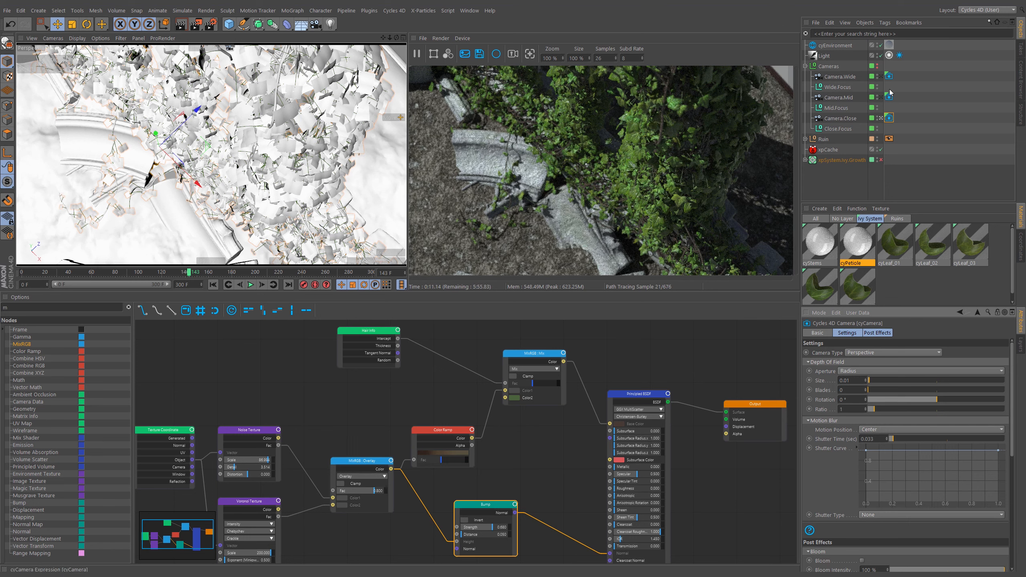
# Look through Camera.Wide and show only the Post Effects of its Cycles 4D camera settings
pyautogui.click(879, 77)
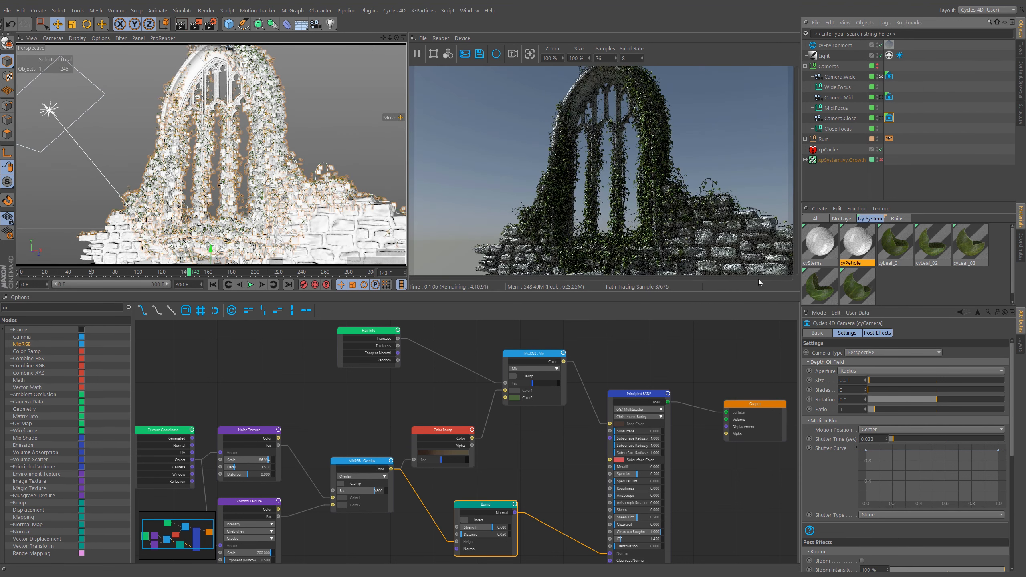
pyautogui.click(889, 76)
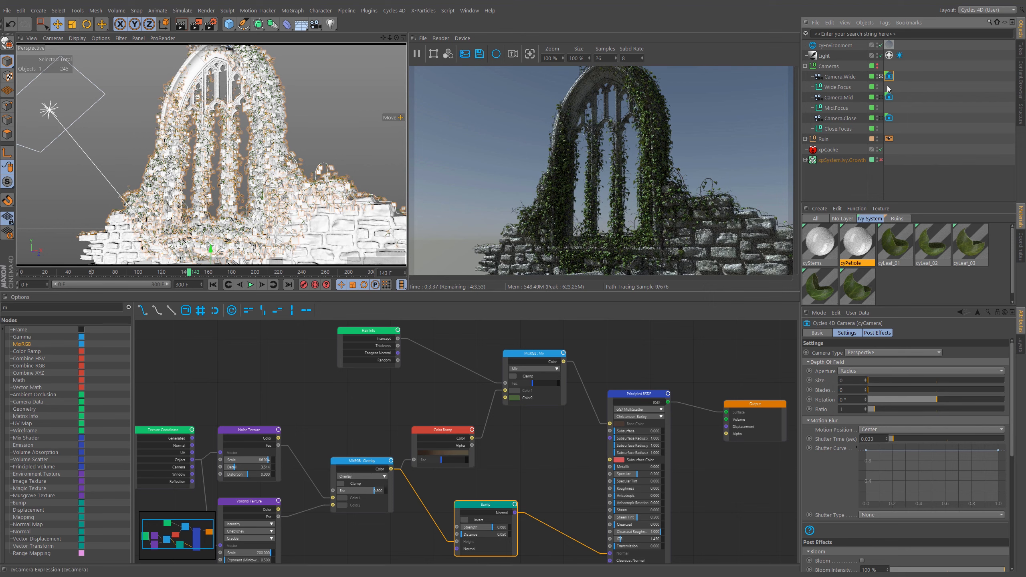
pyautogui.click(827, 362)
pyautogui.click(826, 372)
pyautogui.click(885, 333)
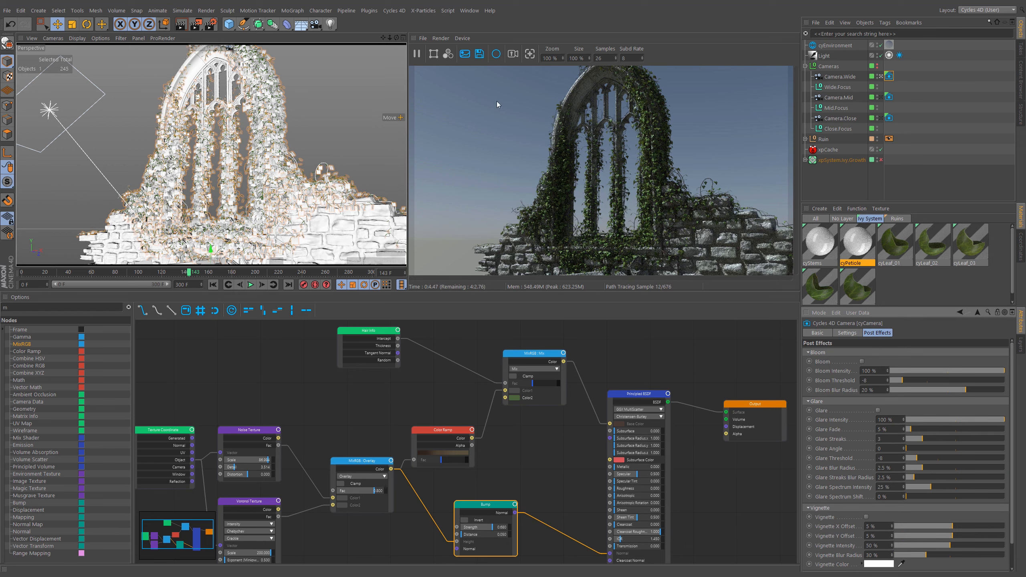
# Collapse the Vignette group and enable Bloom for Camera.Wide with a threshold of about -0.26 and a 19% blur radius
pyautogui.click(846, 400)
pyautogui.click(842, 408)
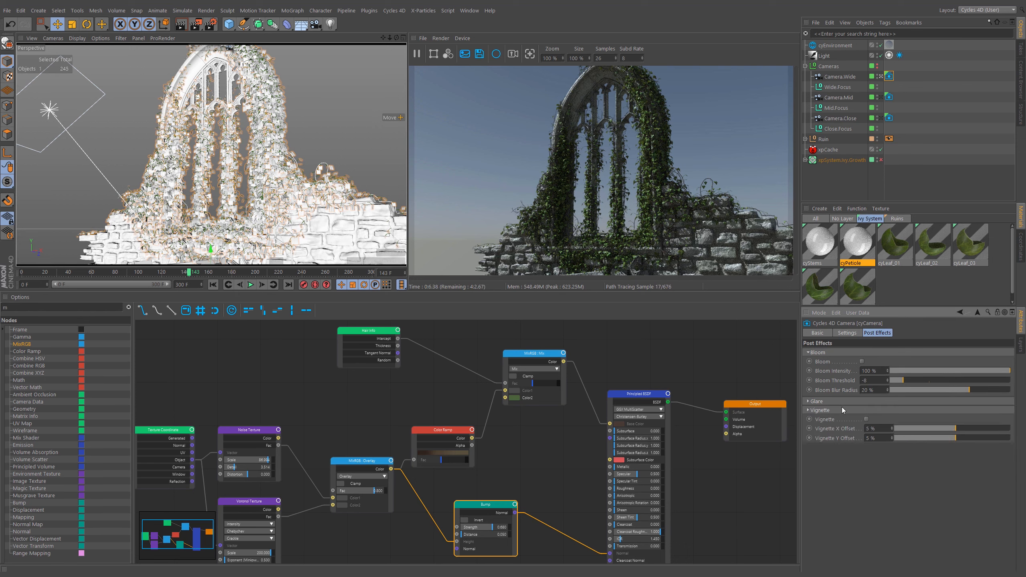
pyautogui.click(845, 401)
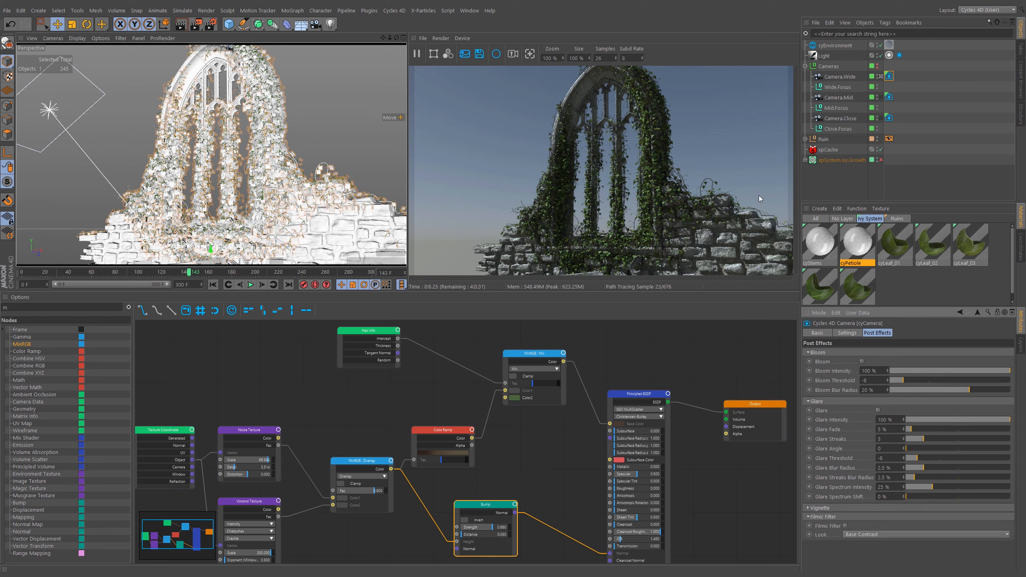
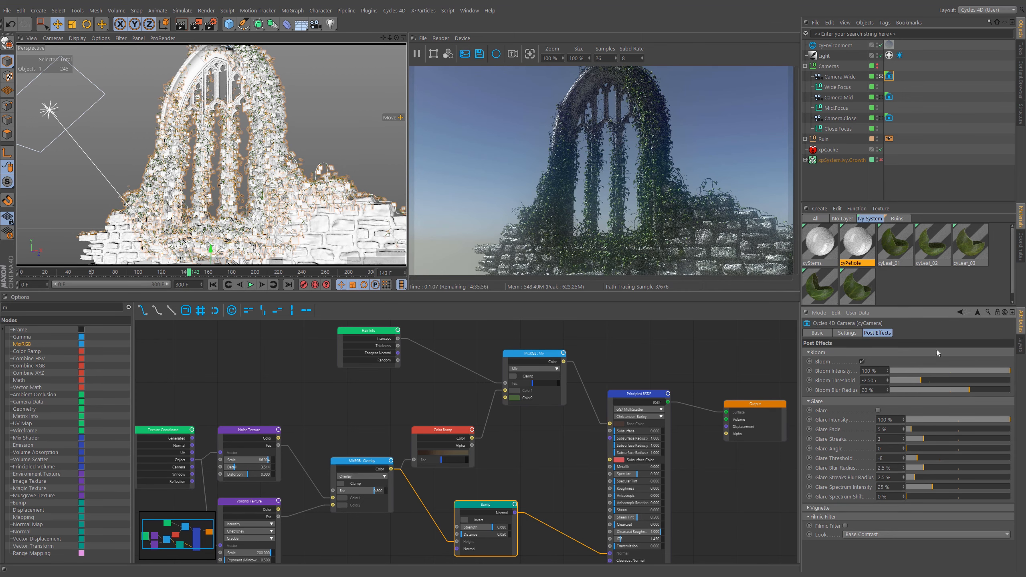
pyautogui.moveTo(923, 381); pyautogui.dragTo(921, 382)
# Try Glare on Camera.Wide with an intensity of about 14.5% and a fade of about 5.2%, and turn it off again
pyautogui.click(878, 410)
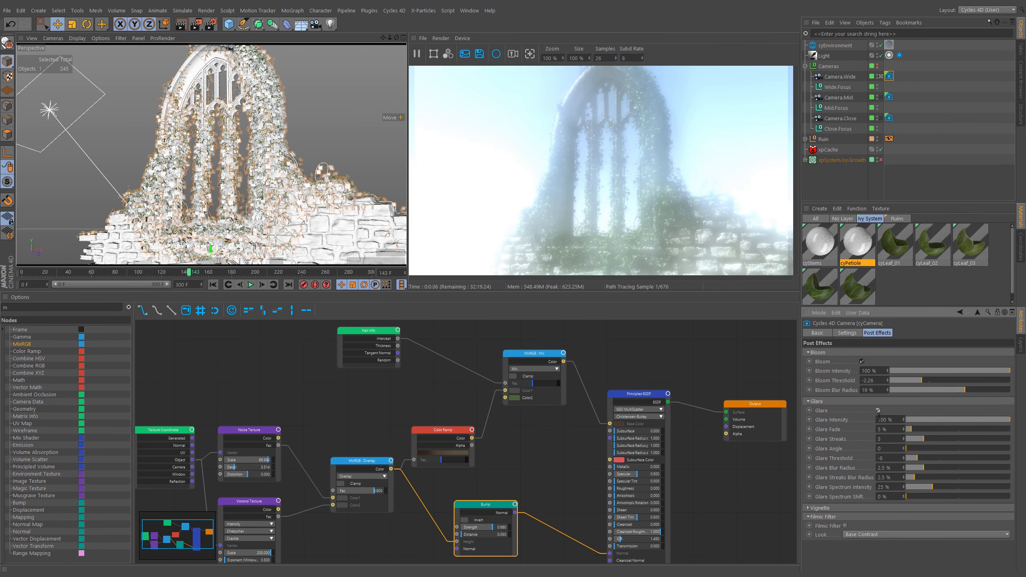
pyautogui.click(961, 420)
pyautogui.moveTo(953, 419); pyautogui.dragTo(937, 421)
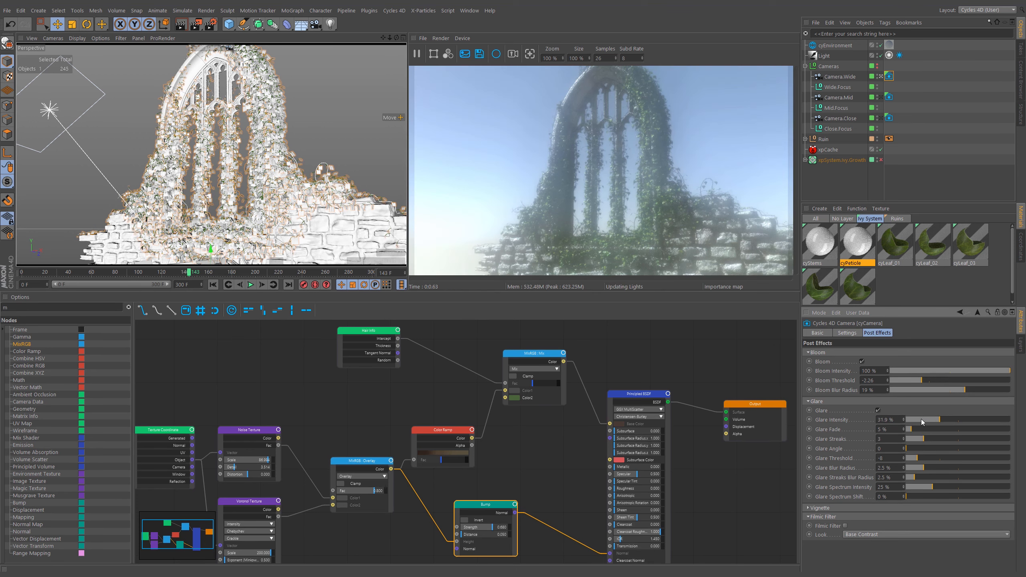
pyautogui.moveTo(921, 429); pyautogui.dragTo(923, 431)
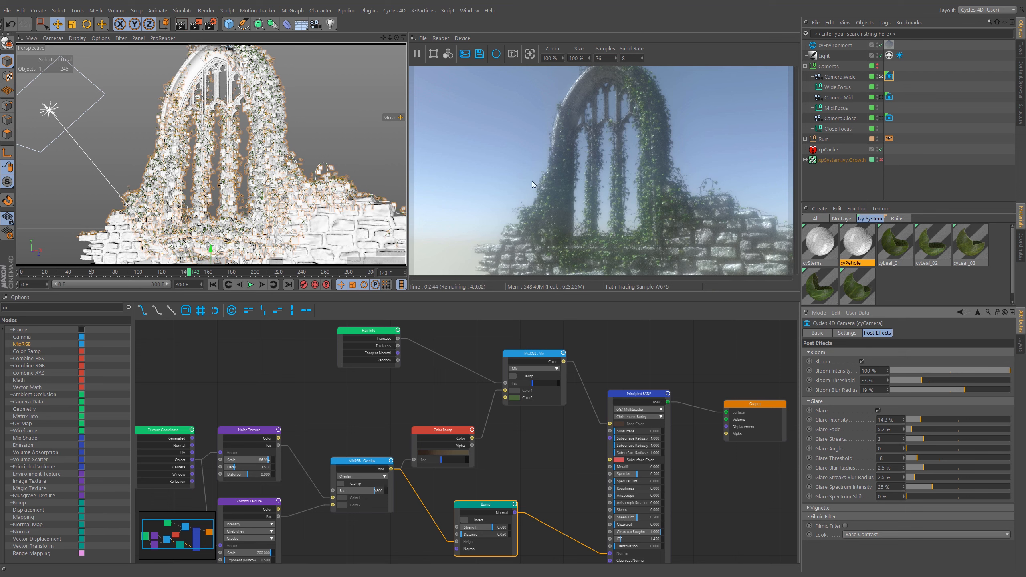
pyautogui.click(878, 410)
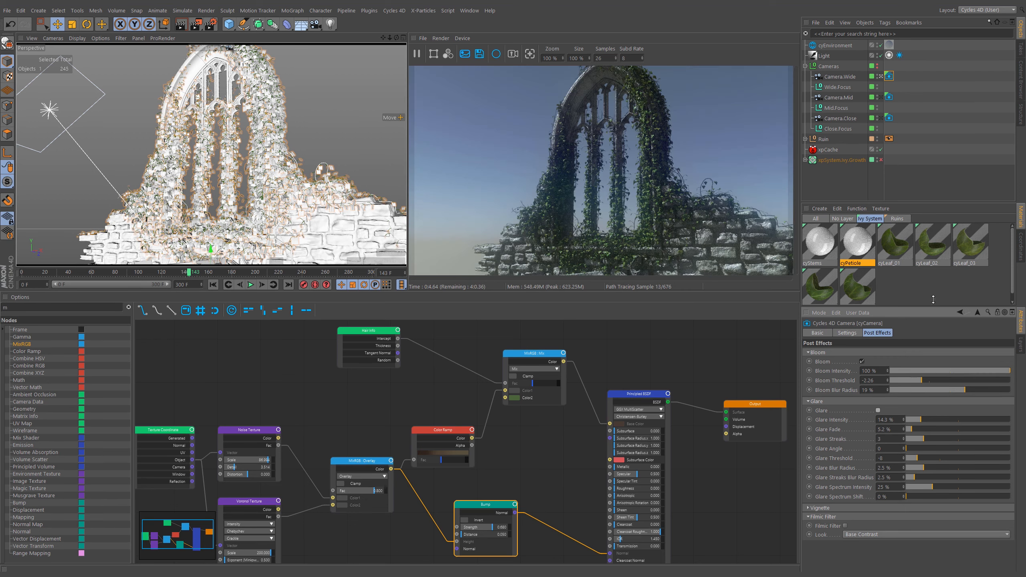
# Look through Camera.Mid and enable Bloom in its camera settings with a threshold of about -0.873
pyautogui.click(880, 98)
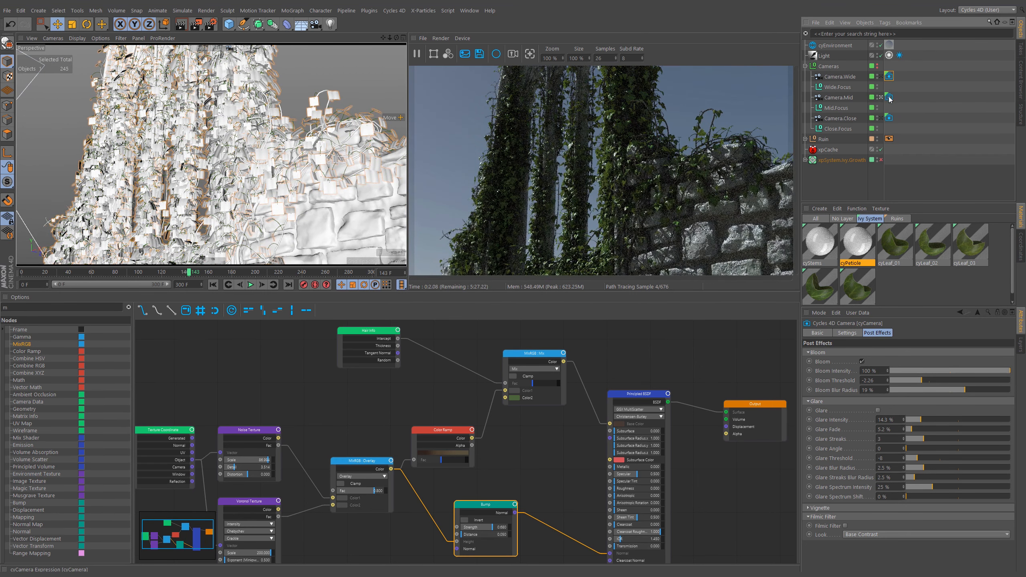
pyautogui.click(888, 97)
pyautogui.click(862, 361)
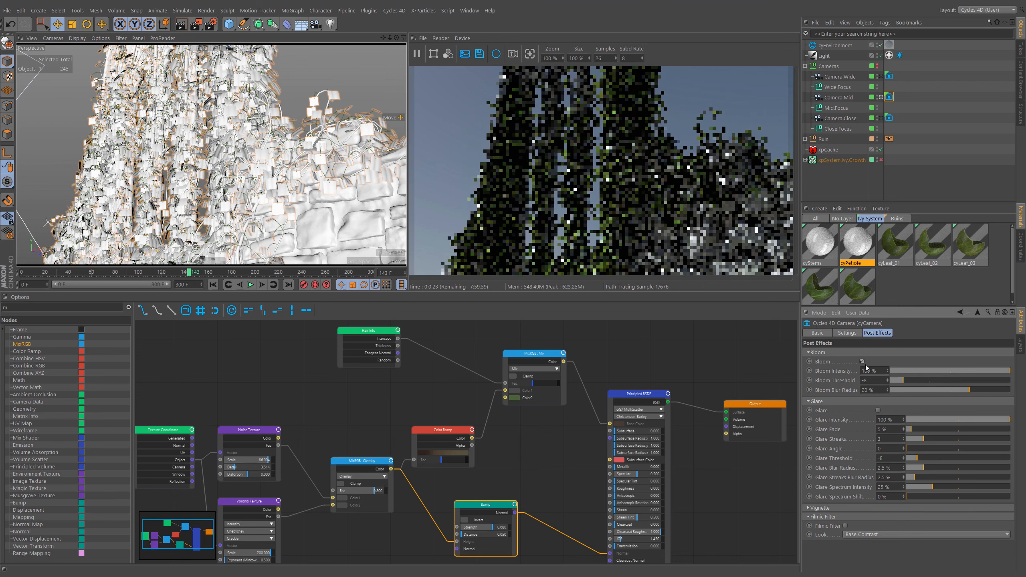
pyautogui.moveTo(926, 376); pyautogui.dragTo(916, 380)
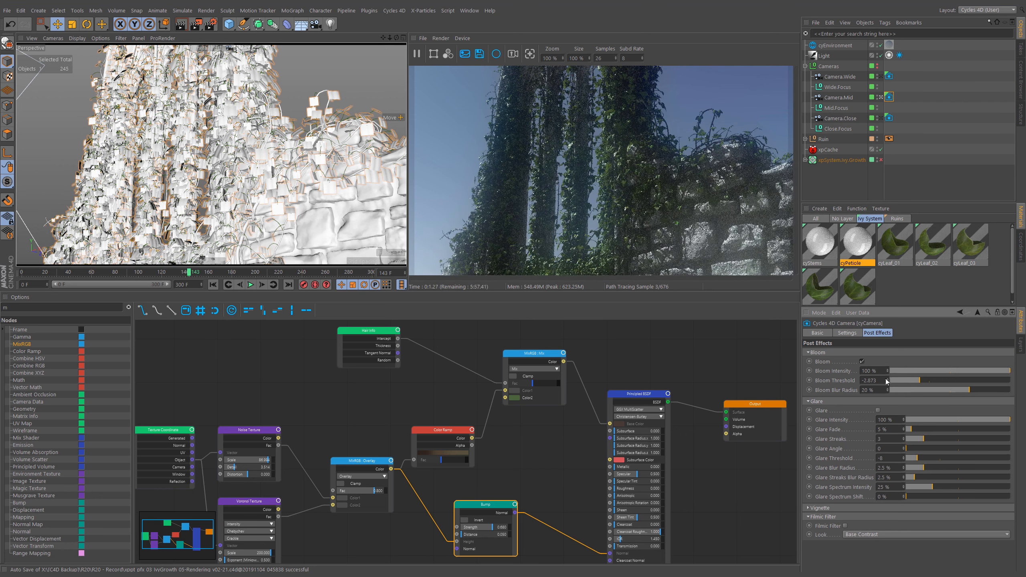
# Turn off Bloom for both Camera.Mid and Camera.Wide and collapse Camera.Wide's Bloom and Glare groups
pyautogui.click(861, 361)
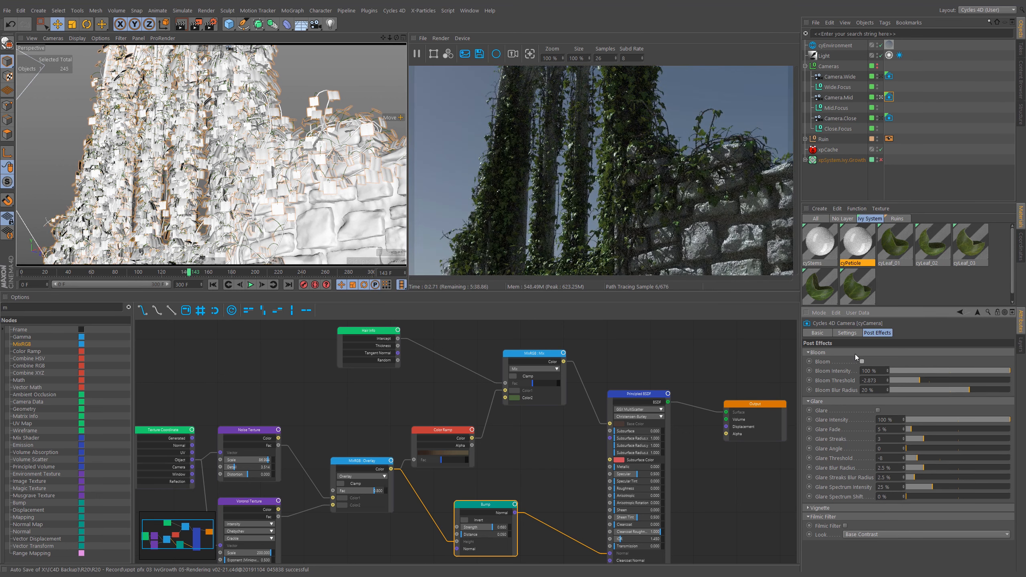
pyautogui.click(889, 76)
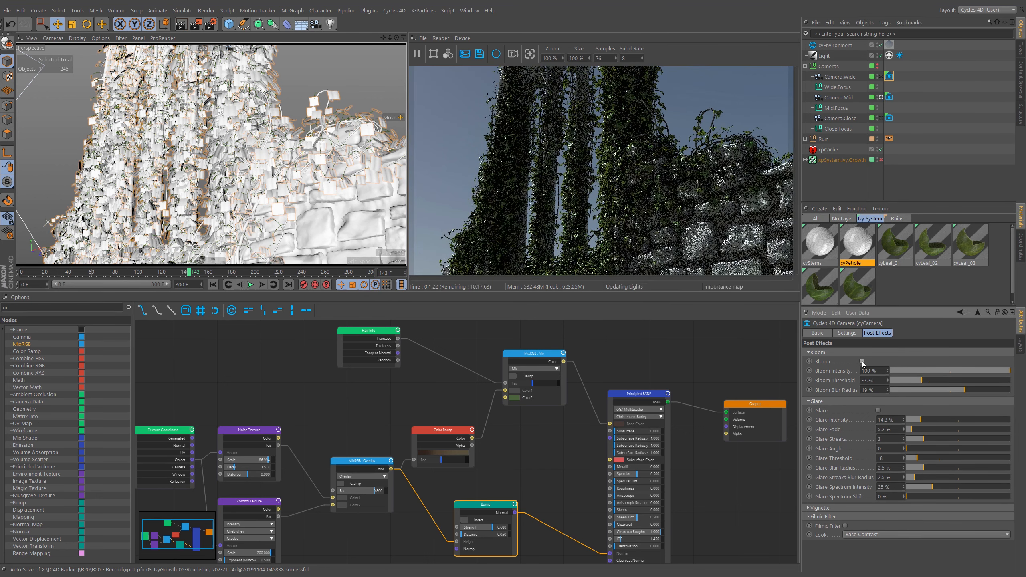
pyautogui.keyDown('ctrl'); pyautogui.click(853, 350); pyautogui.keyUp('ctrl')
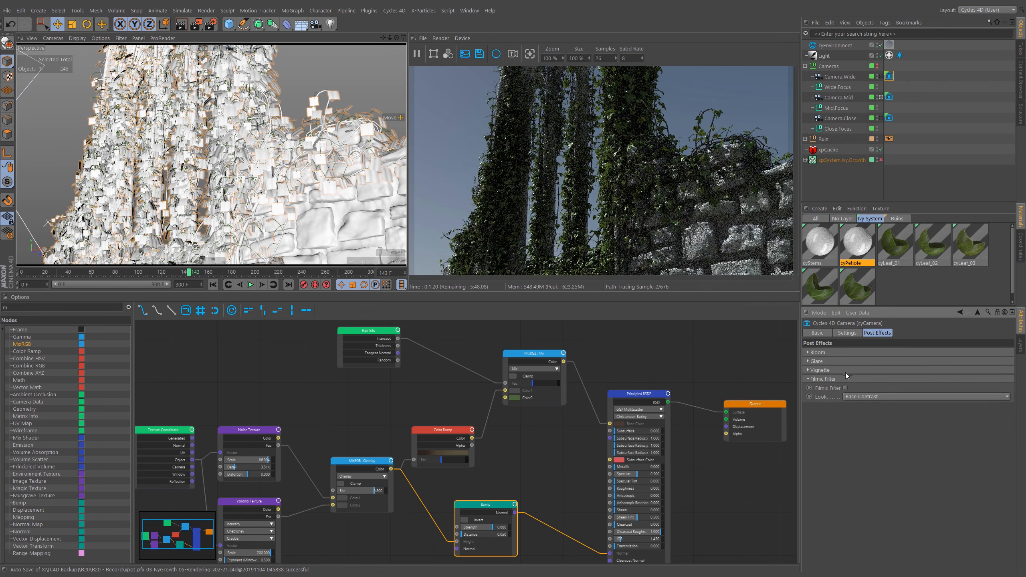
# In the Cycles 4D render settings, enable the Cryptomatte Object and Material render elements
pyautogui.click(847, 334)
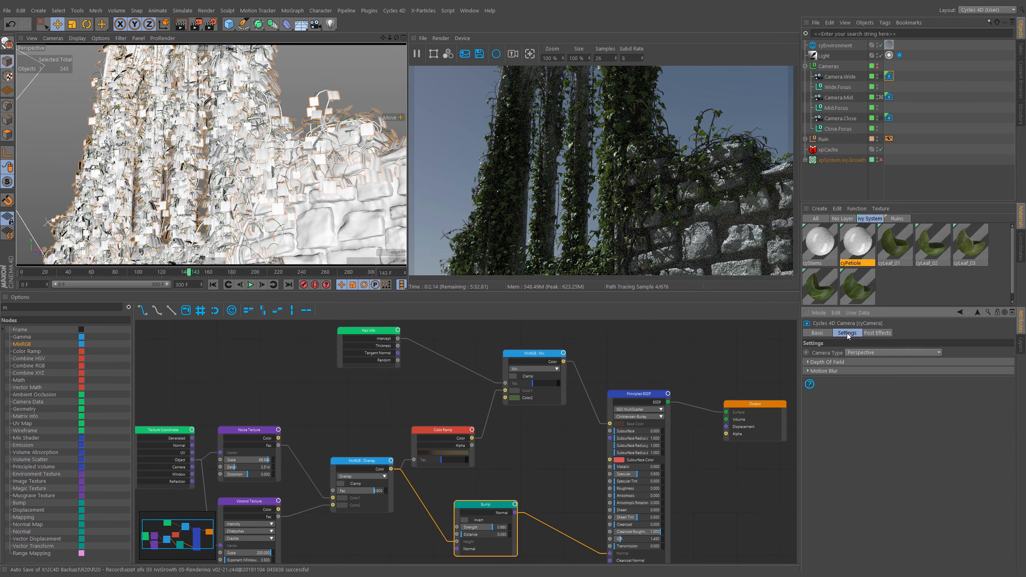
pyautogui.click(210, 27)
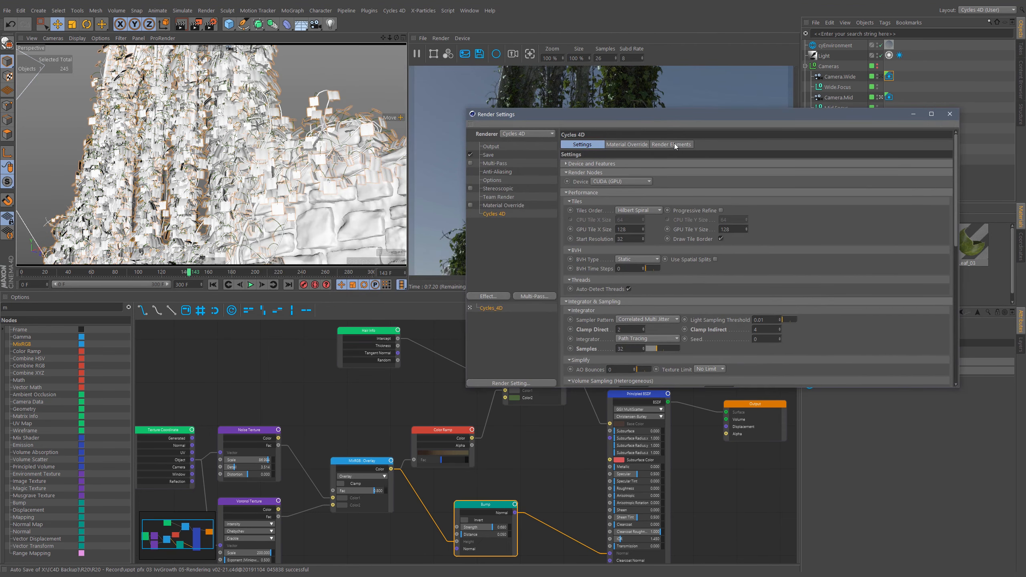
pyautogui.click(674, 144)
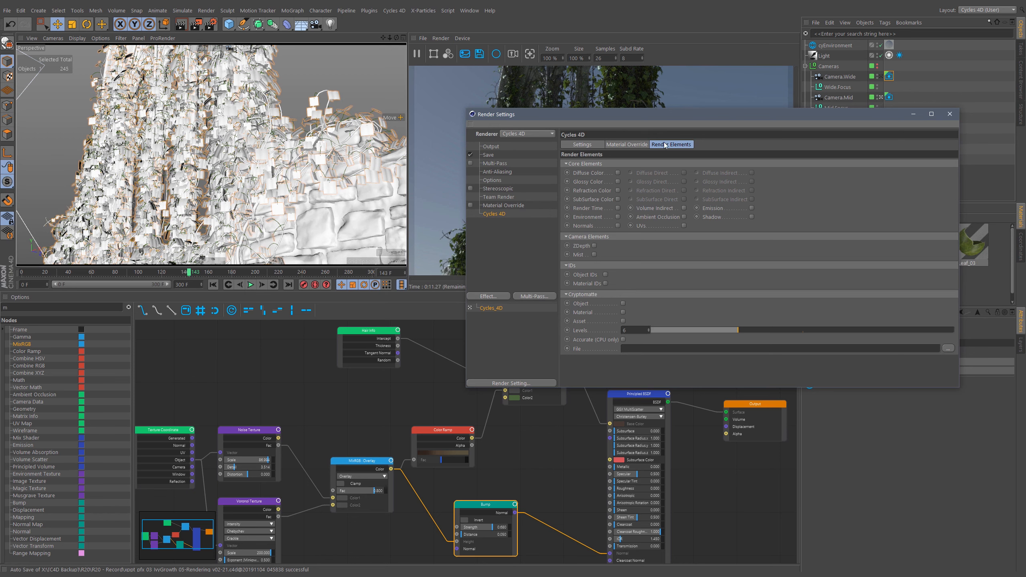
pyautogui.moveTo(666, 114); pyautogui.dragTo(688, 142)
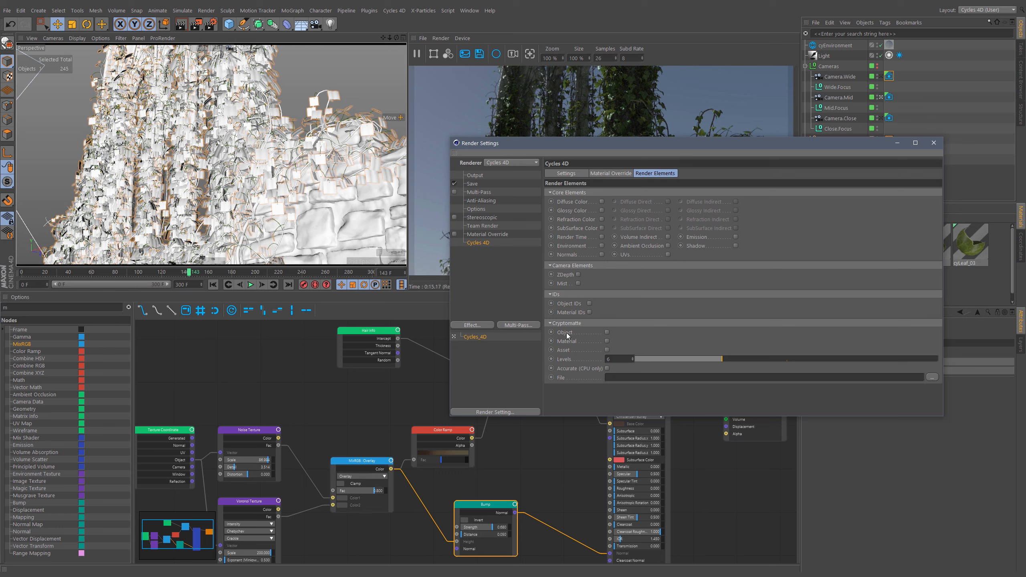
pyautogui.click(607, 332)
pyautogui.click(607, 341)
# Enable Multi-Pass rendering and add a Post Effects pass to it
pyautogui.click(474, 192)
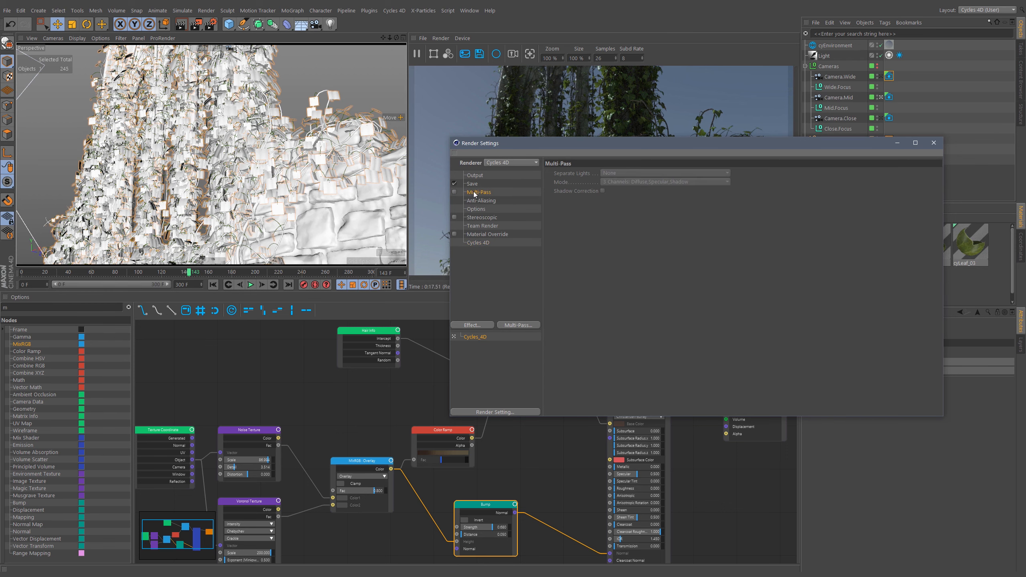
pyautogui.click(454, 192)
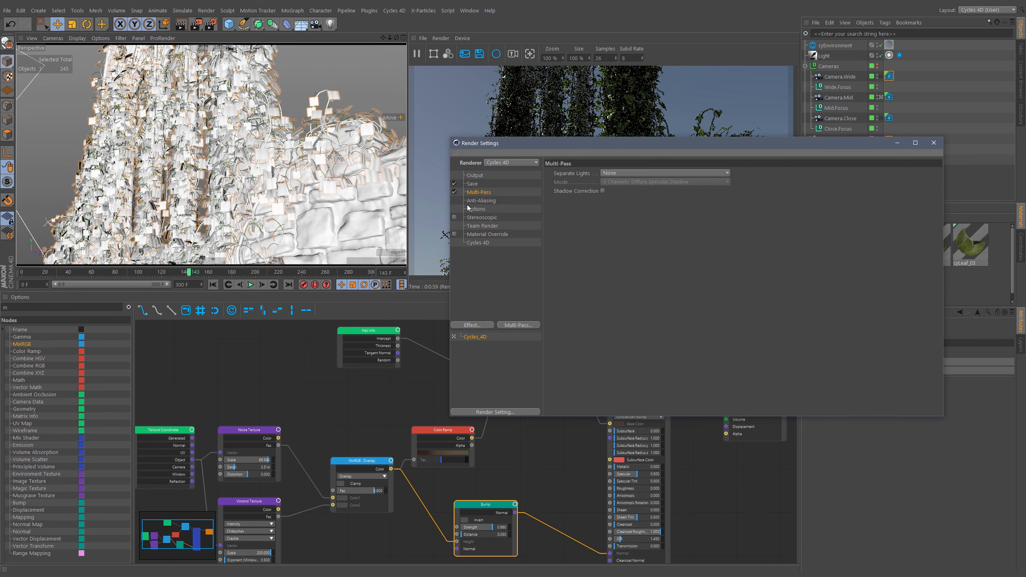
pyautogui.rightClick(477, 194)
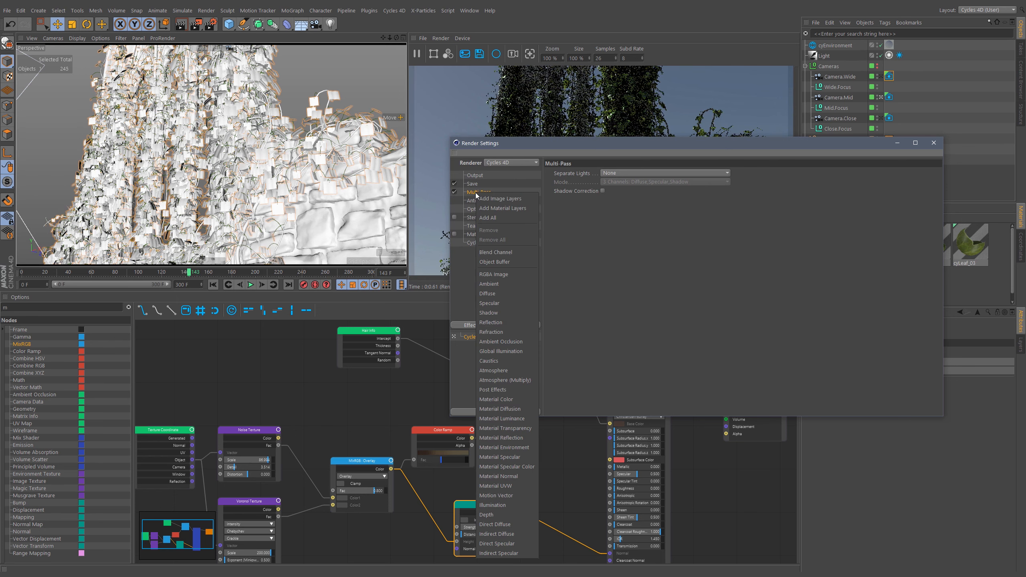
pyautogui.click(500, 390)
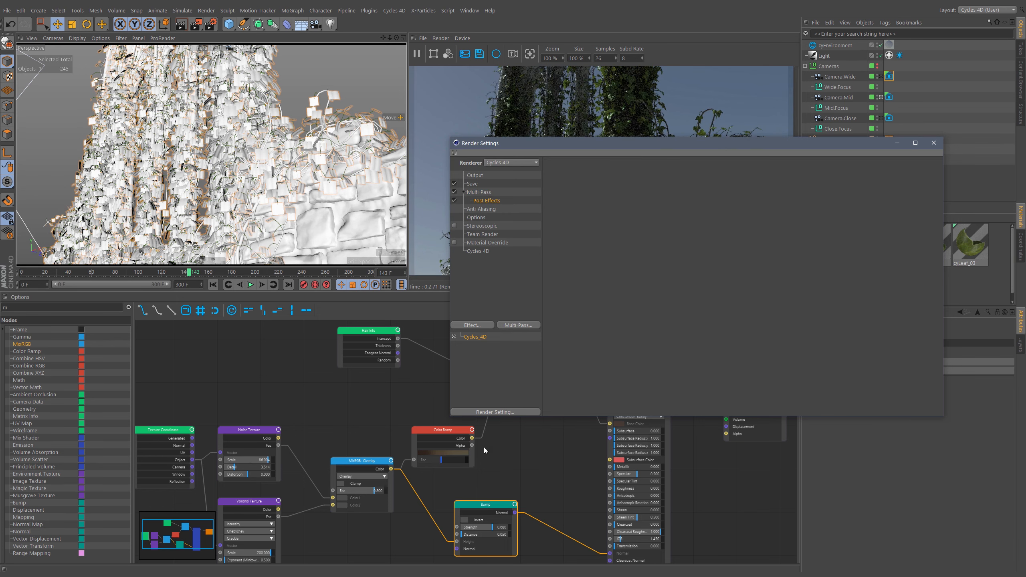
# Review the save options, set the output frame range to All Frames, and close the render settings
pyautogui.click(471, 183)
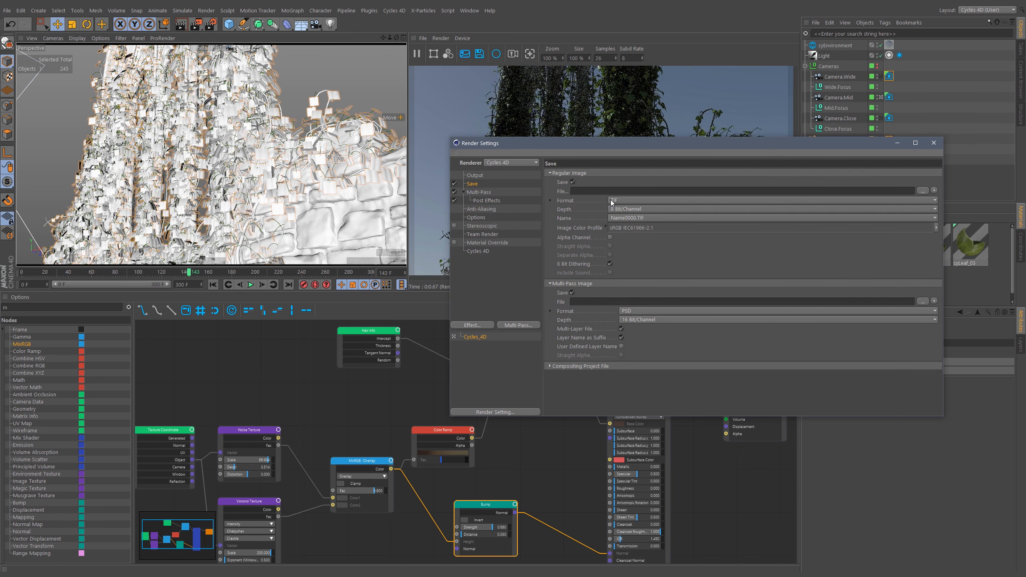
pyautogui.click(476, 176)
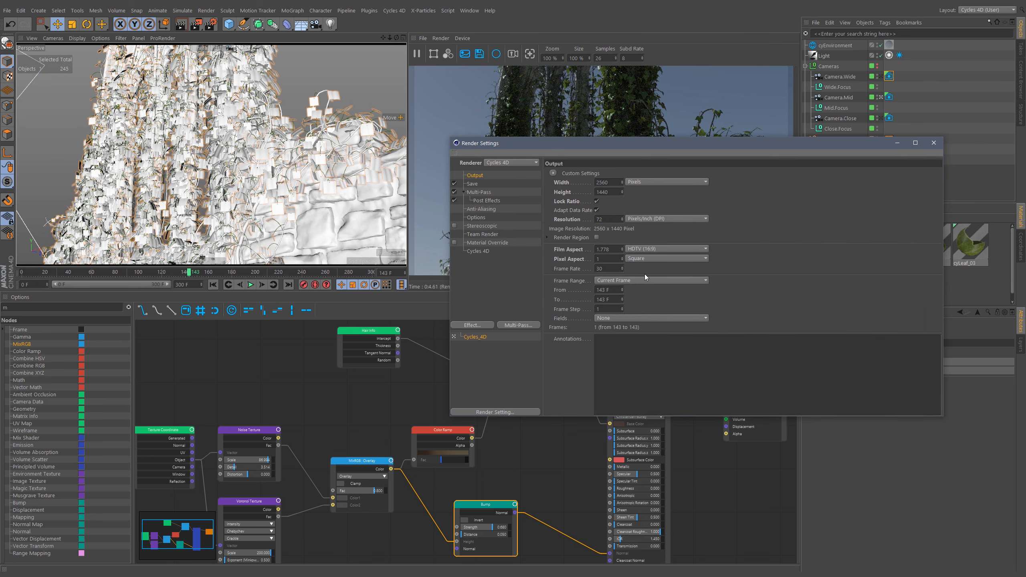
pyautogui.click(618, 280)
pyautogui.click(619, 307)
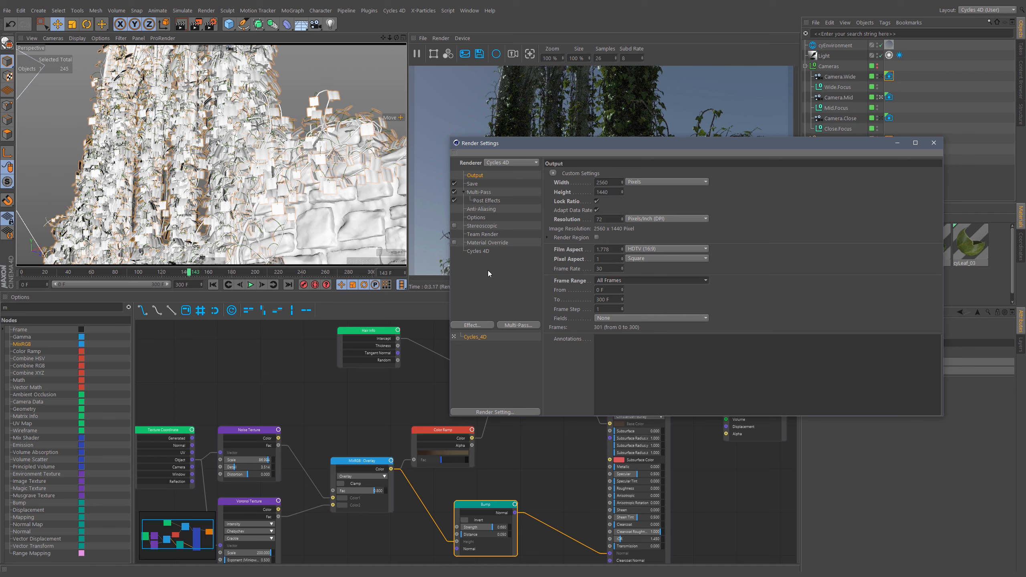
pyautogui.click(933, 142)
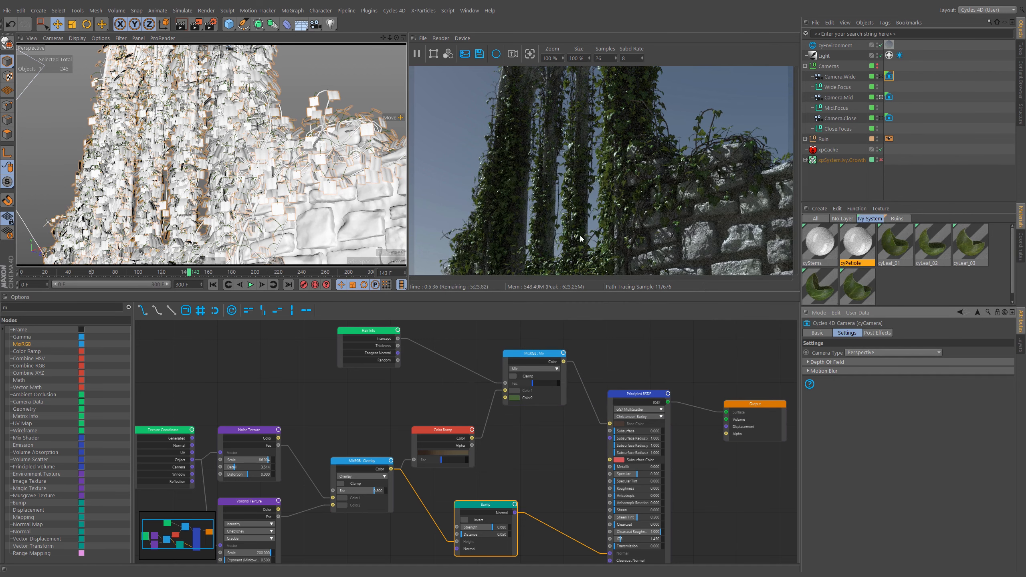
# Preview the ivy growth in the live render at frames 60, 81 and 95
pyautogui.click(92, 274)
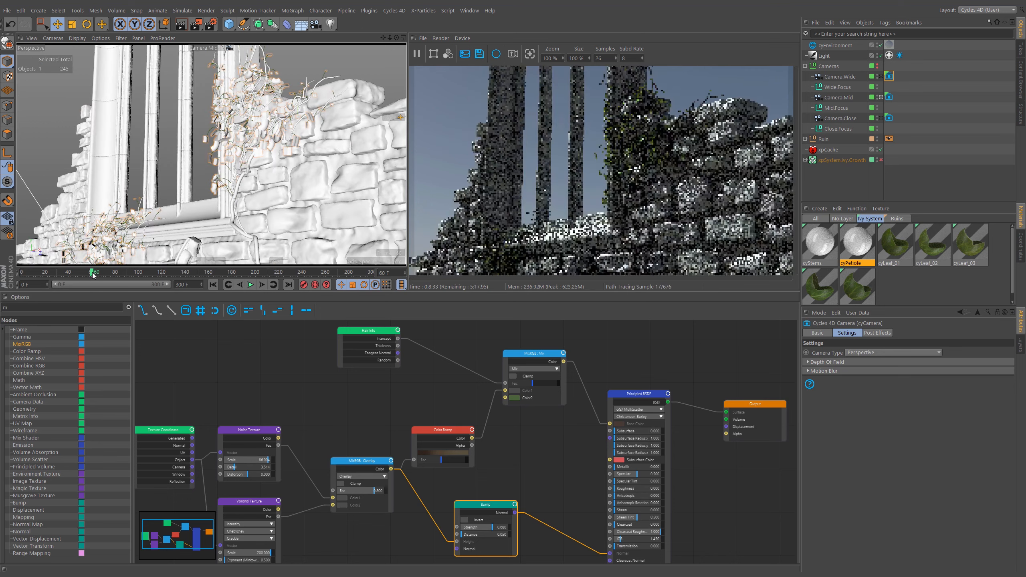
pyautogui.moveTo(92, 274); pyautogui.dragTo(116, 275)
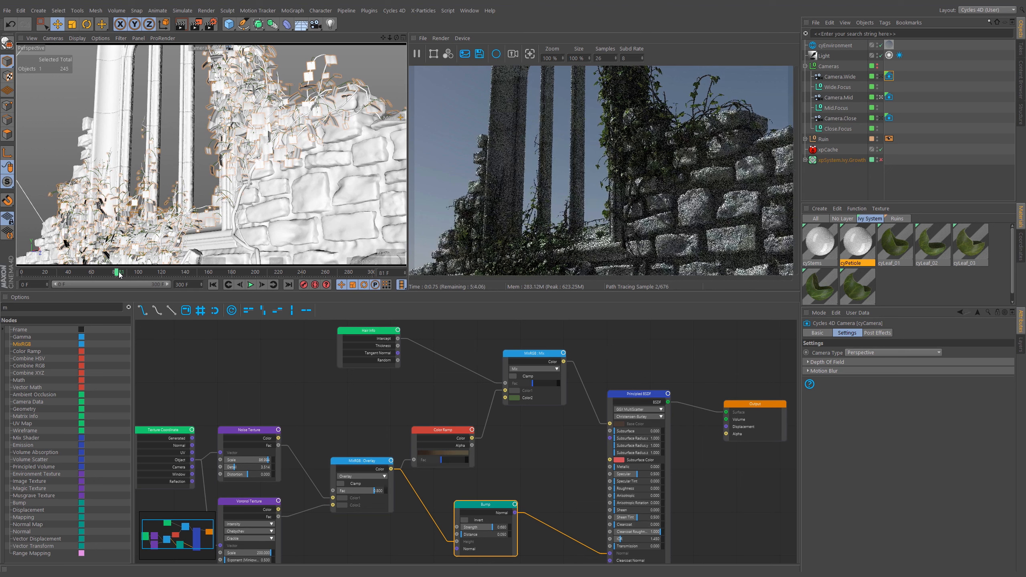
pyautogui.click(133, 274)
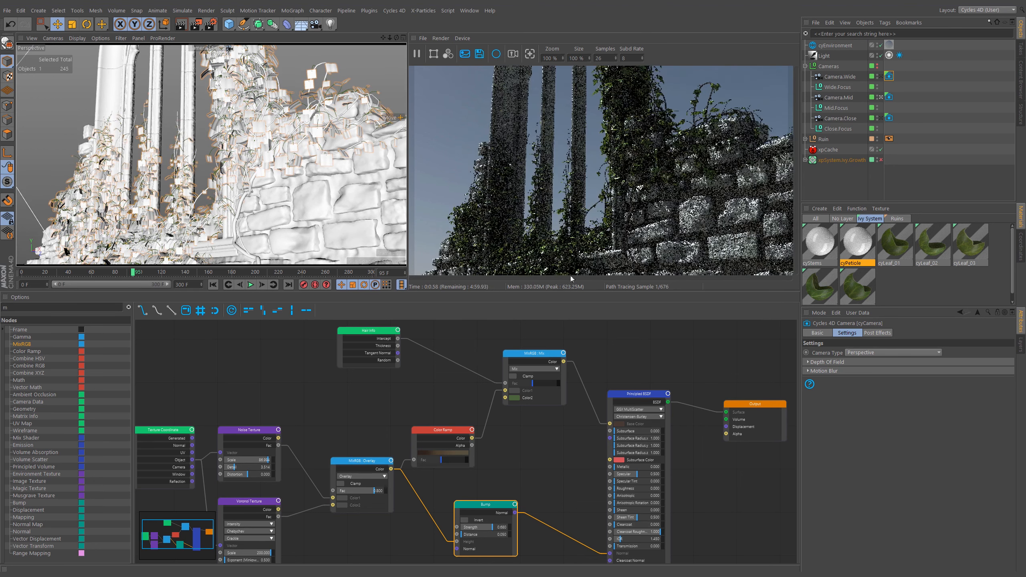